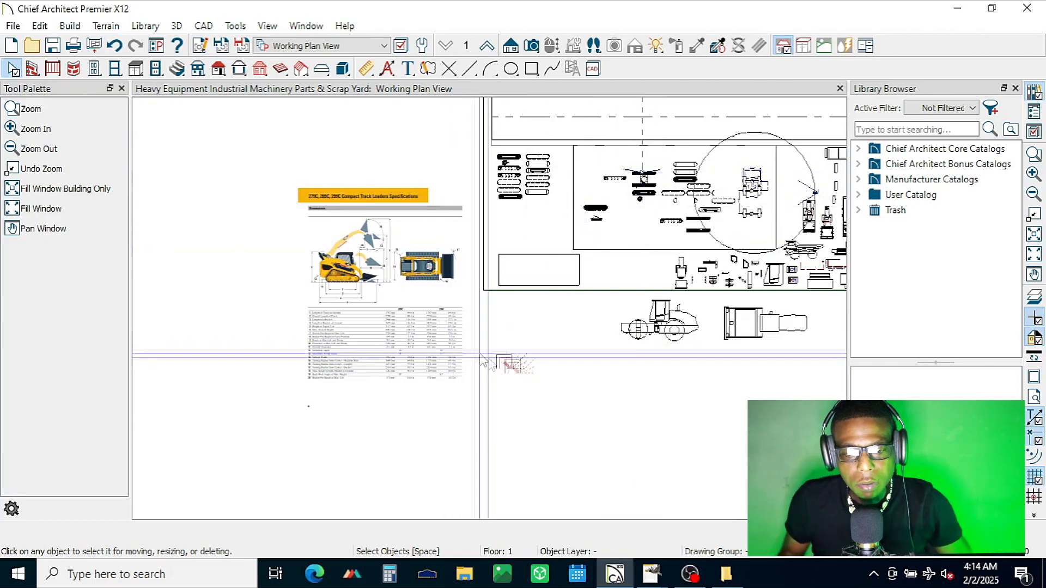
{"action": "left_click", "coordinate": [411, 254]}
{"action": "scroll", "coordinate": [393, 266], "scroll_direction": "up", "scroll_amount": 2}
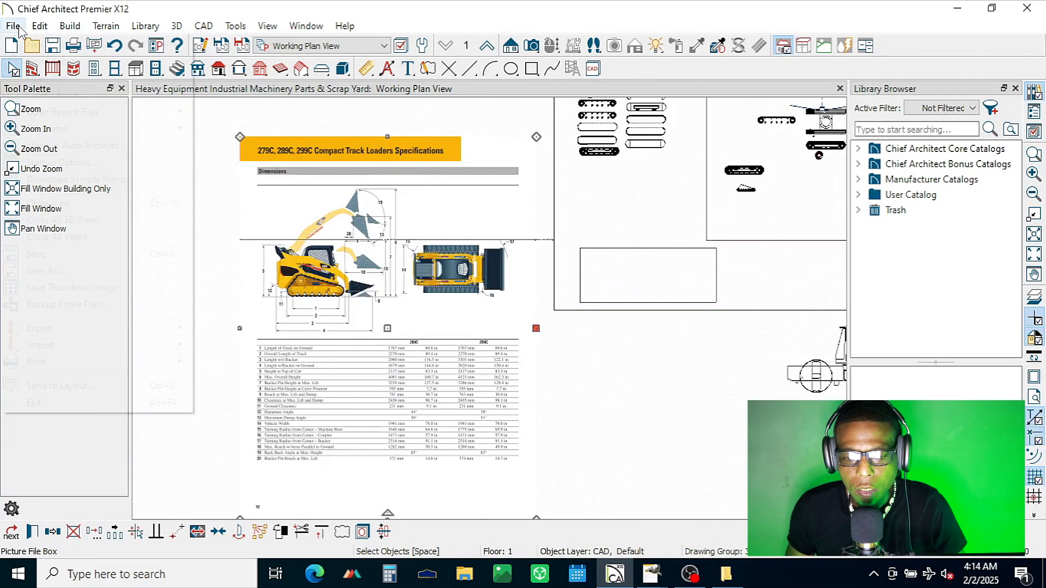
{"action": "left_click", "coordinate": [13, 26]}
{"action": "mouse_move", "coordinate": [166, 345]}
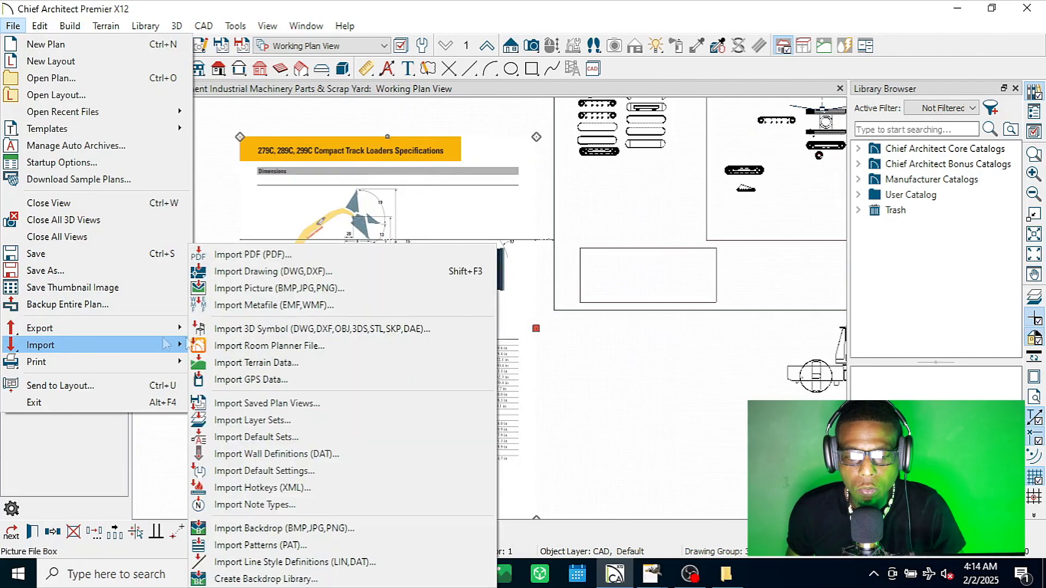
{"action": "left_click", "coordinate": [324, 288]}
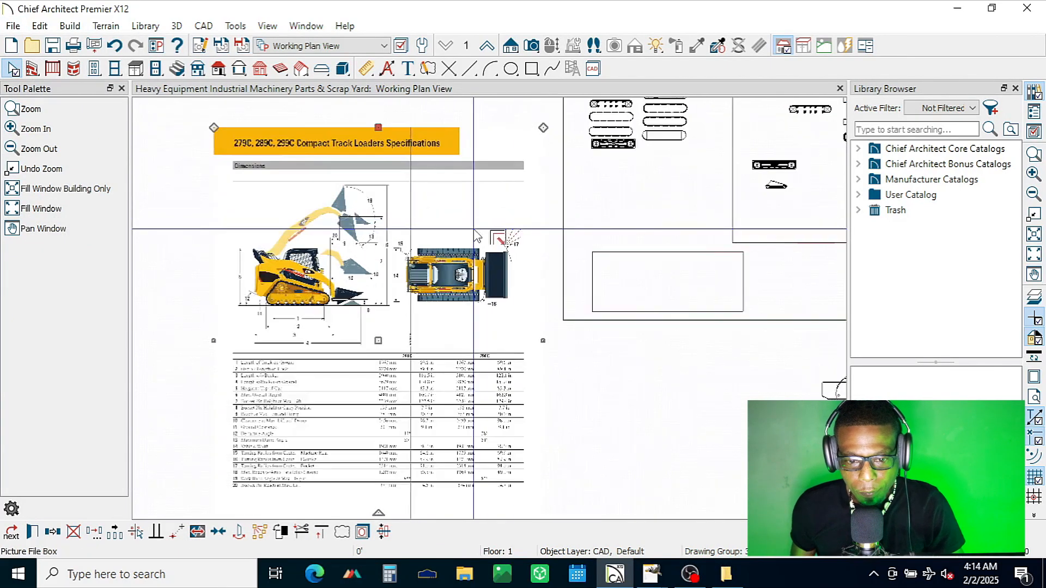
Step: Examine the compact track loader's side and top views and the dimension table on the imported spec sheet
{"action": "scroll", "coordinate": [476, 234], "scroll_direction": "down", "scroll_amount": 3}
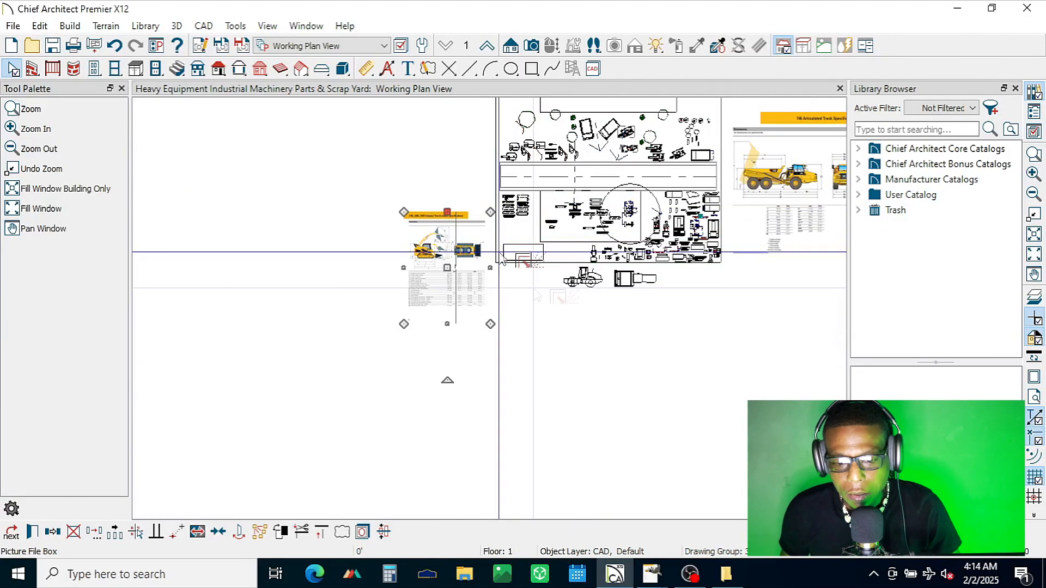
{"action": "scroll", "coordinate": [447, 238], "scroll_direction": "up", "scroll_amount": 3}
{"action": "scroll", "coordinate": [454, 243], "scroll_direction": "up", "scroll_amount": 3}
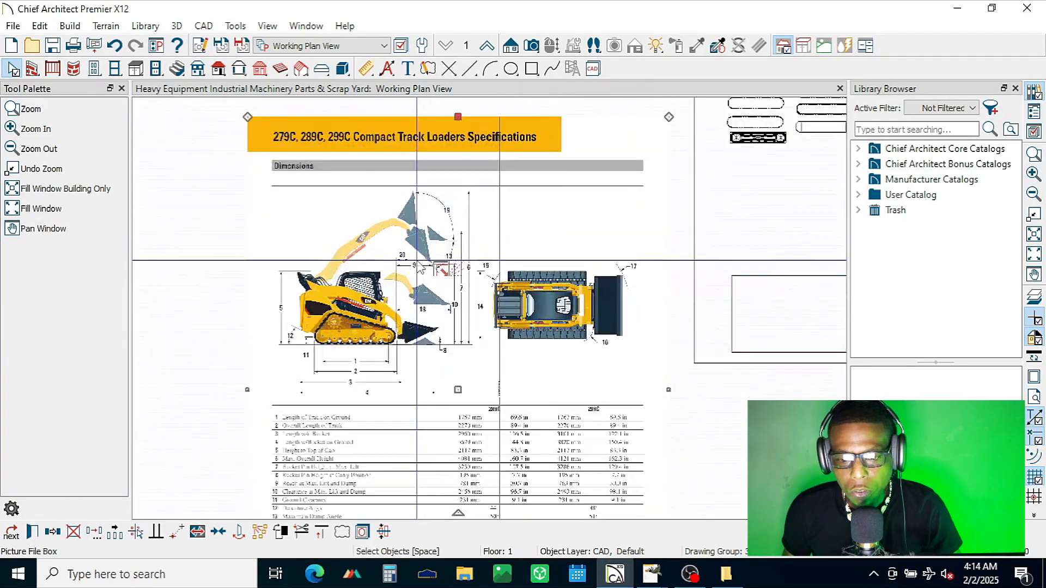
{"action": "scroll", "coordinate": [420, 266], "scroll_direction": "up", "scroll_amount": 5}
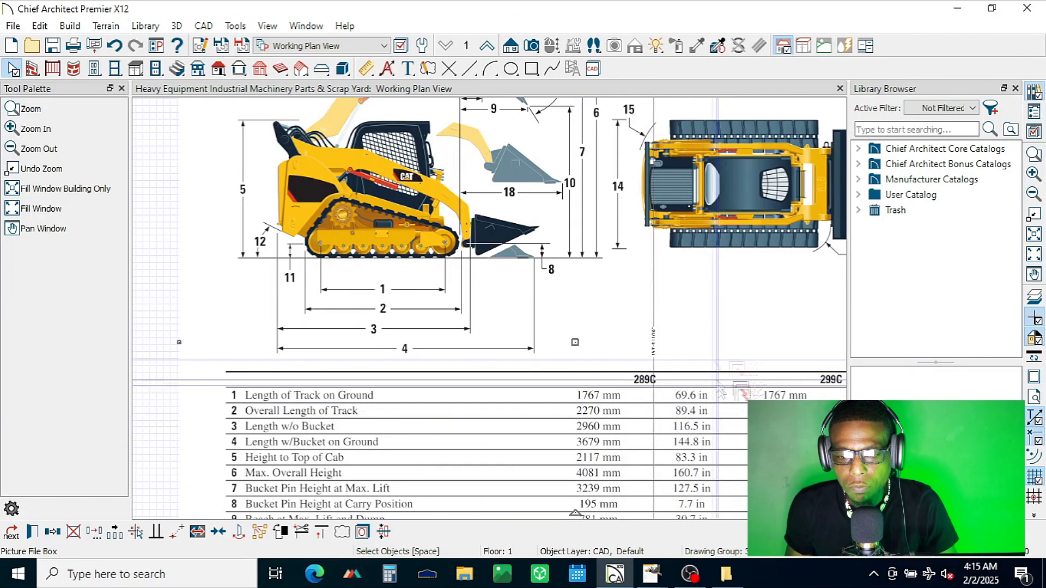
{"action": "scroll", "coordinate": [327, 294], "scroll_direction": "down", "scroll_amount": 5}
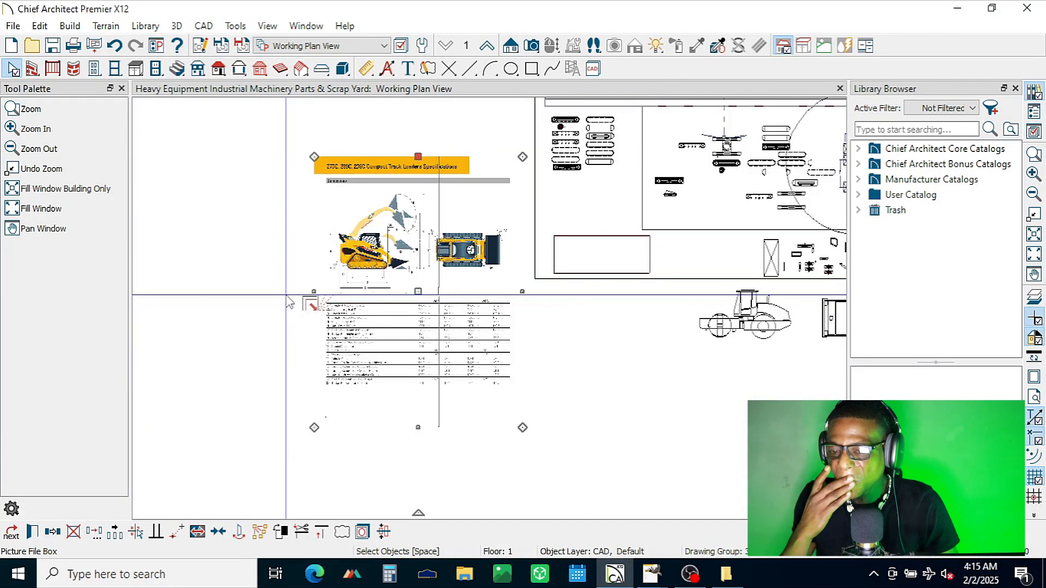
Step: Examine the small track outline and its wheels below the large track assembly, and the loader drawing open in GIMP
{"action": "scroll", "coordinate": [689, 188], "scroll_direction": "up", "scroll_amount": 3}
{"action": "scroll", "coordinate": [689, 191], "scroll_direction": "up", "scroll_amount": 4}
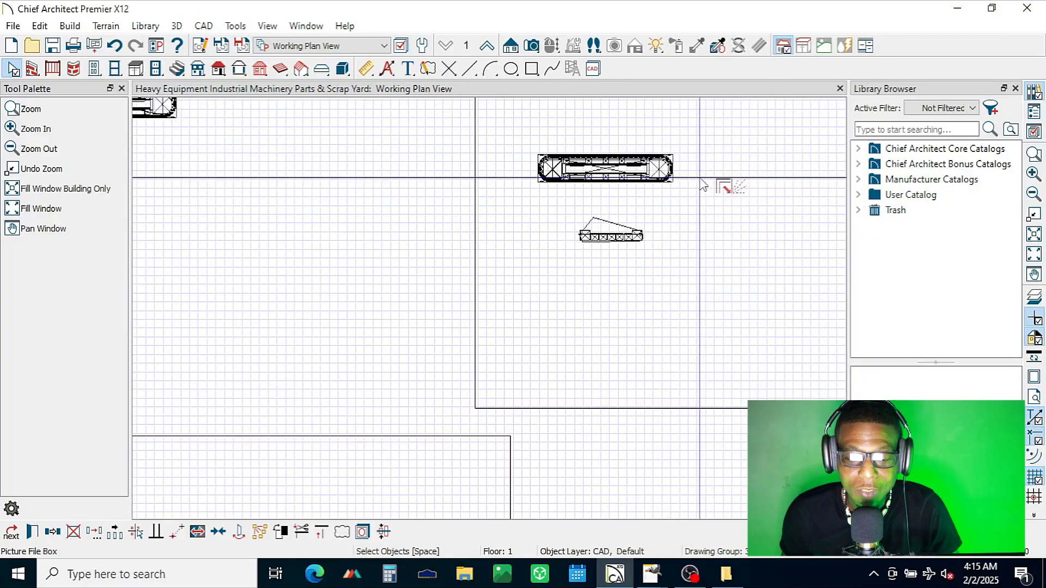
{"action": "scroll", "coordinate": [517, 103], "scroll_direction": "up", "scroll_amount": 3}
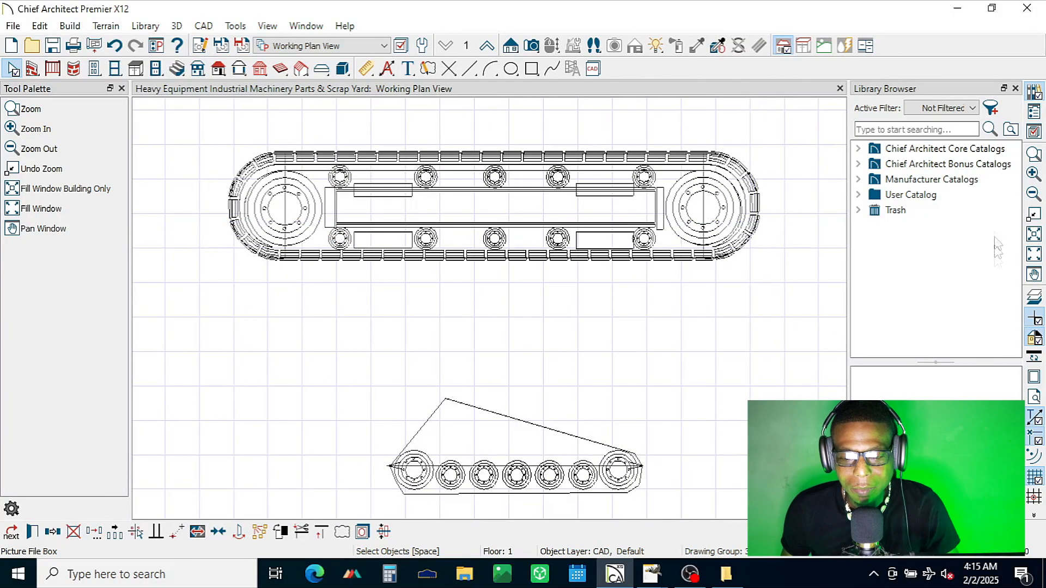
{"action": "left_click", "coordinate": [44, 229]}
{"action": "left_click_drag", "start_coordinate": [670, 457], "coordinate": [647, 363]}
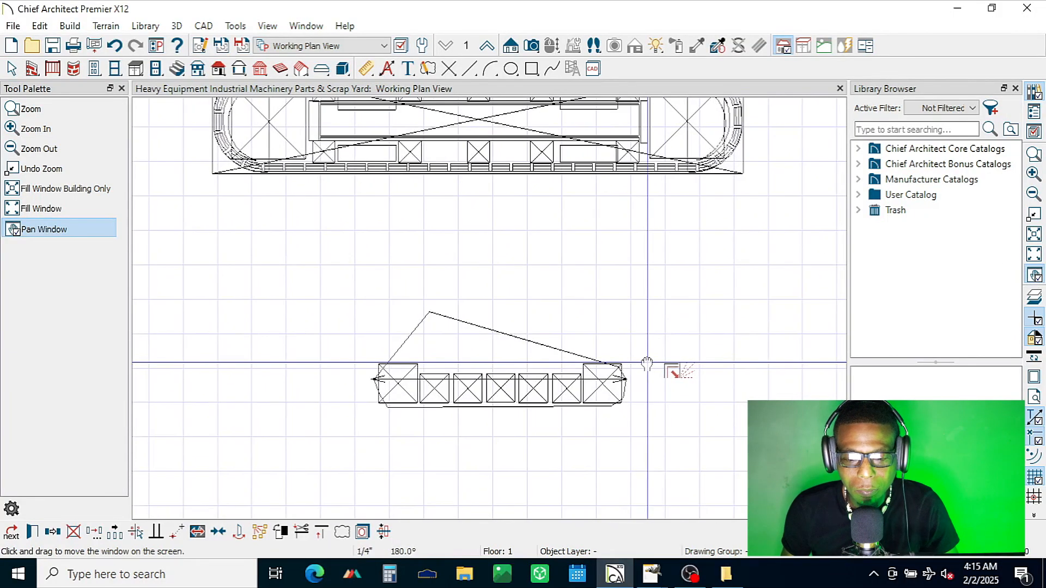
{"action": "key", "text": "space"}
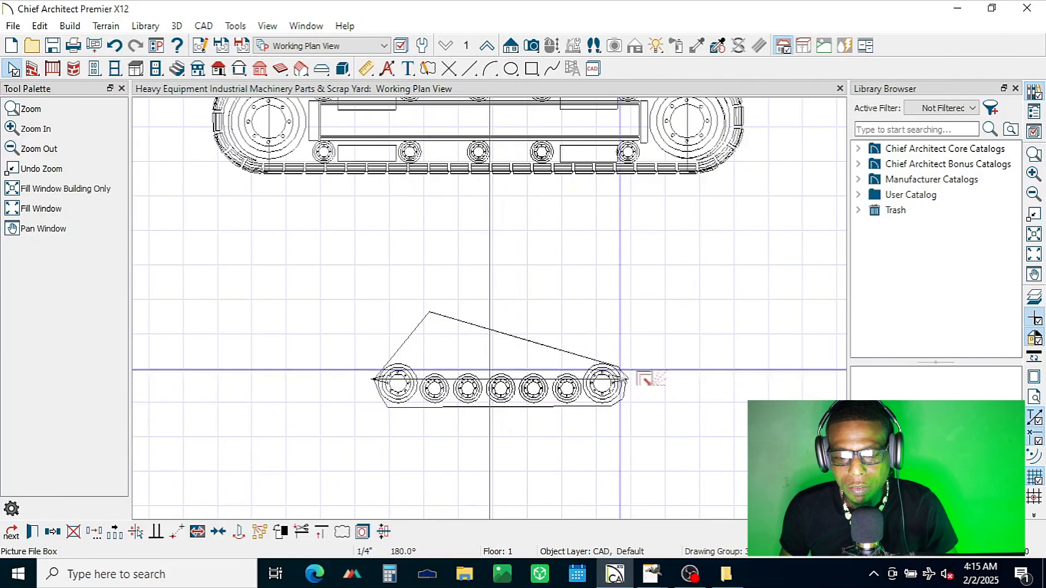
{"action": "scroll", "coordinate": [527, 479], "scroll_direction": "up", "scroll_amount": 1}
{"action": "scroll", "coordinate": [527, 480], "scroll_direction": "up", "scroll_amount": 2}
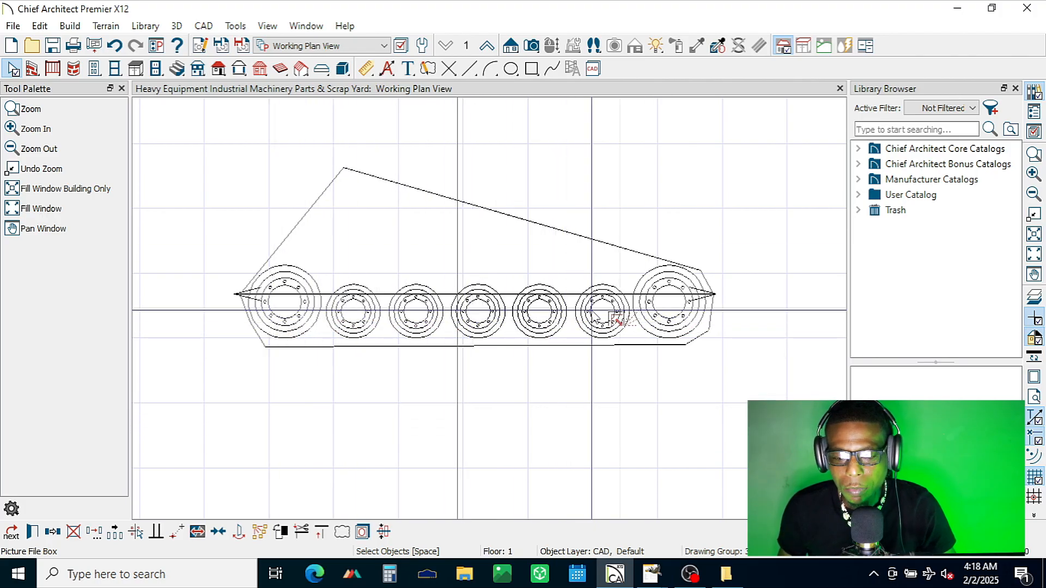
{"action": "mouse_move", "coordinate": [651, 573]}
{"action": "mouse_move", "coordinate": [603, 538]}
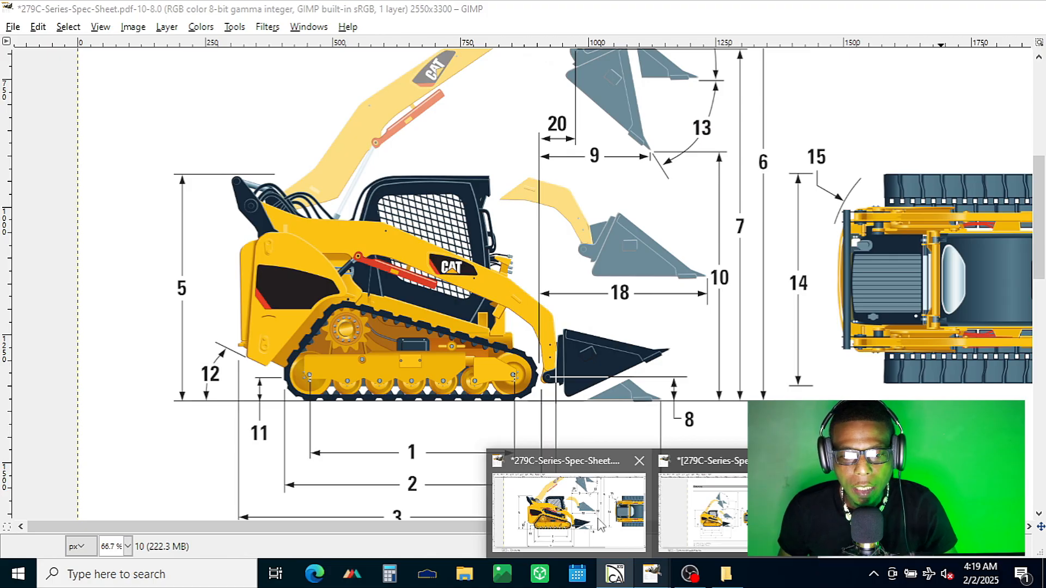
{"action": "scroll", "coordinate": [520, 364], "scroll_direction": "down", "scroll_amount": 3}
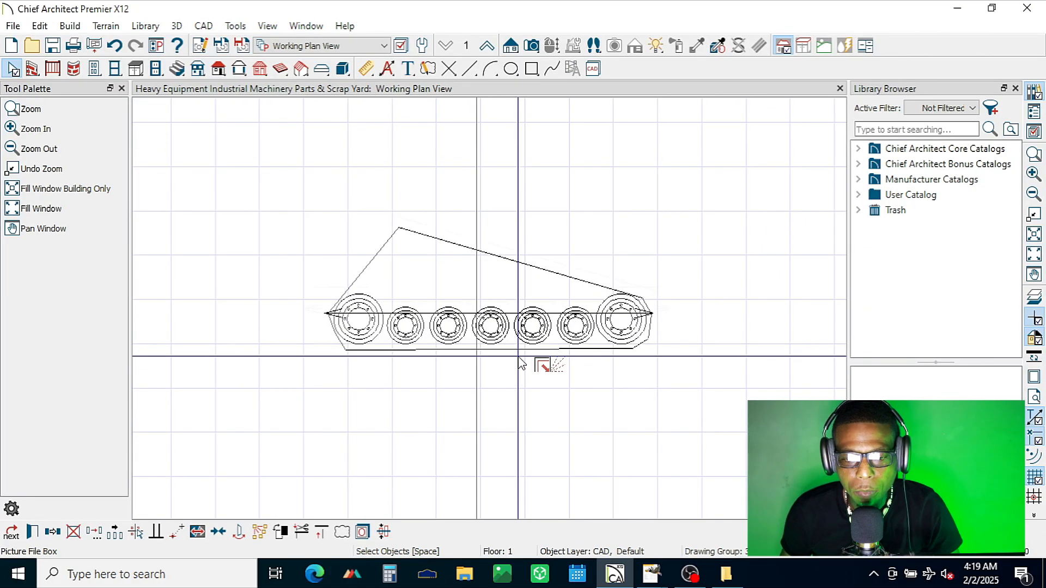
{"action": "scroll", "coordinate": [520, 364], "scroll_direction": "up", "scroll_amount": 2}
{"action": "scroll", "coordinate": [520, 364], "scroll_direction": "down", "scroll_amount": 3}
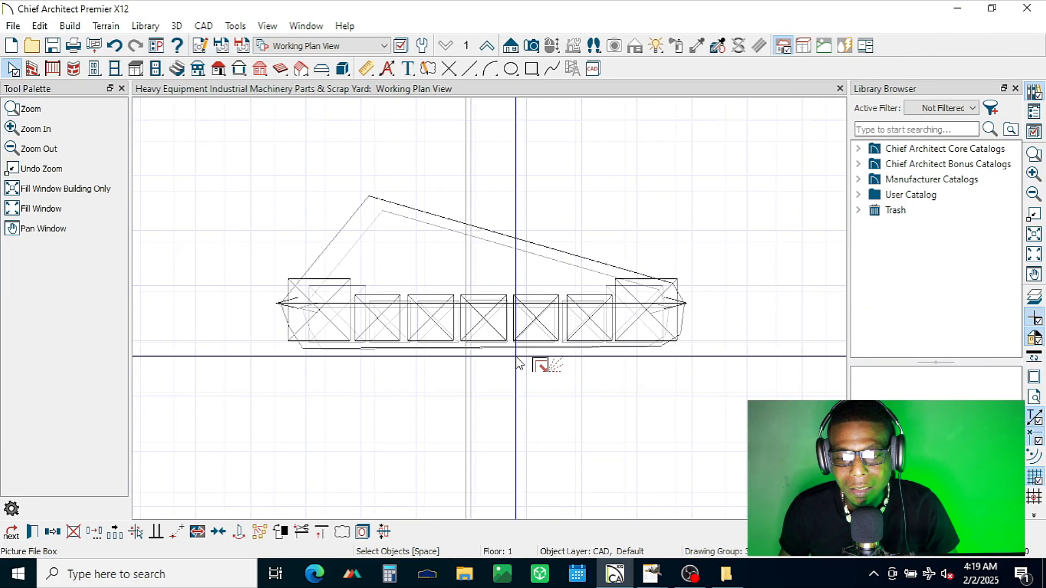
{"action": "scroll", "coordinate": [512, 358], "scroll_direction": "down", "scroll_amount": 5}
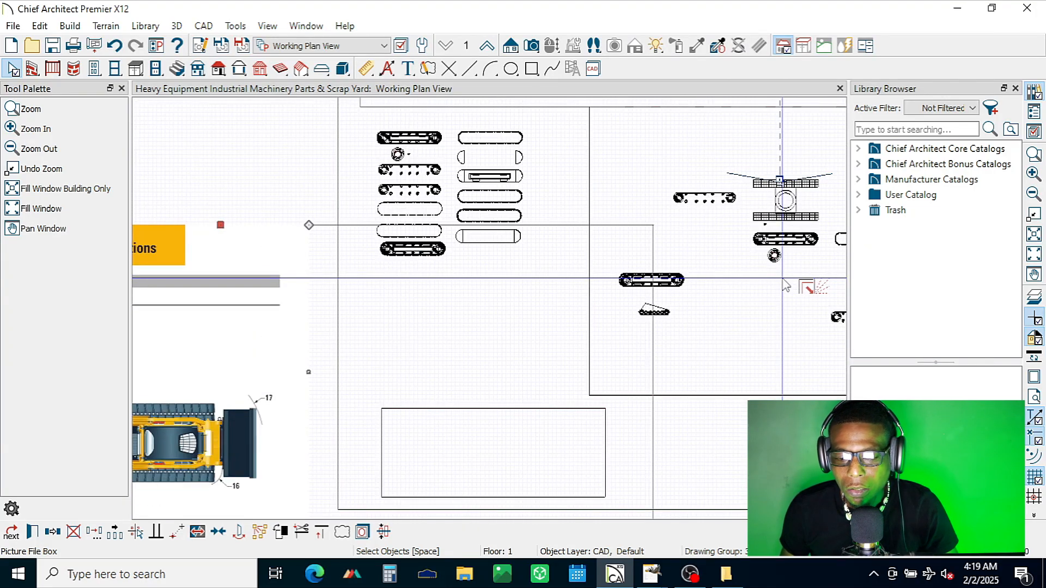
Step: Place temporary points at the rear corners, upper front corner and front edge of the yellow track frame in the loader's side view
{"action": "scroll", "coordinate": [784, 285], "scroll_direction": "down", "scroll_amount": 3}
{"action": "scroll", "coordinate": [366, 386], "scroll_direction": "up", "scroll_amount": 5}
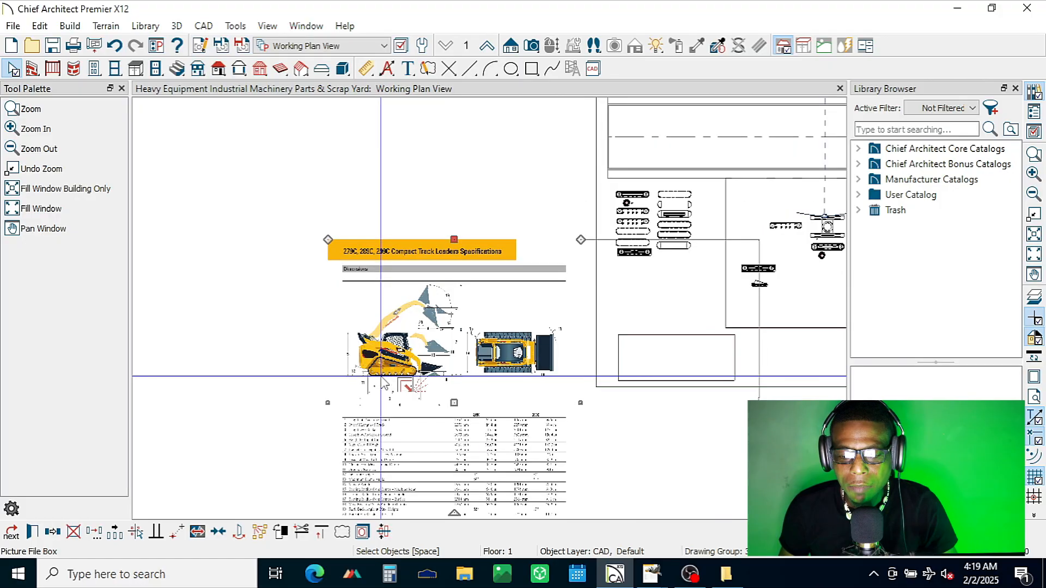
{"action": "scroll", "coordinate": [406, 381], "scroll_direction": "up", "scroll_amount": 6}
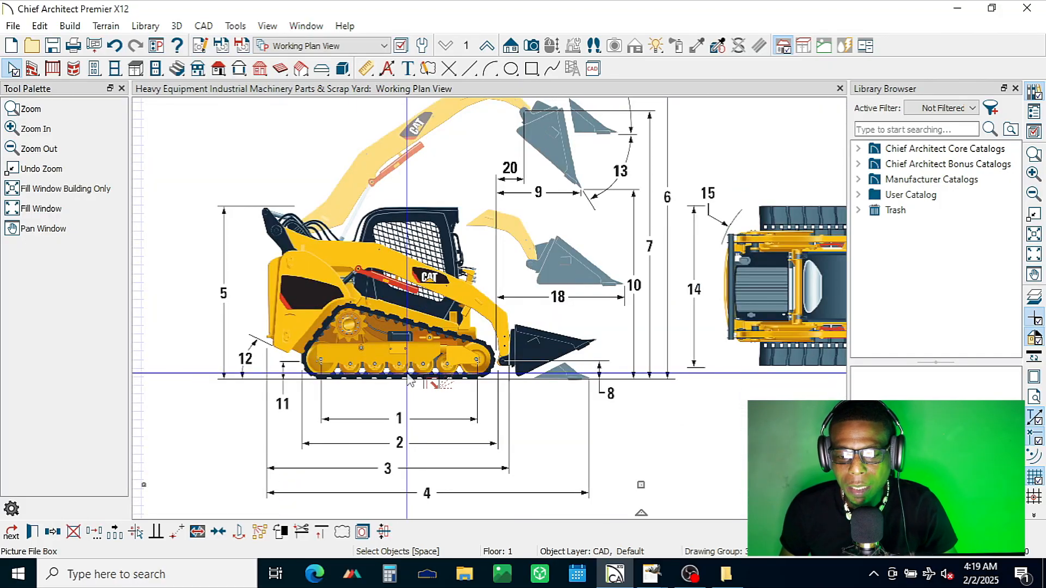
{"action": "scroll", "coordinate": [366, 385], "scroll_direction": "up", "scroll_amount": 2}
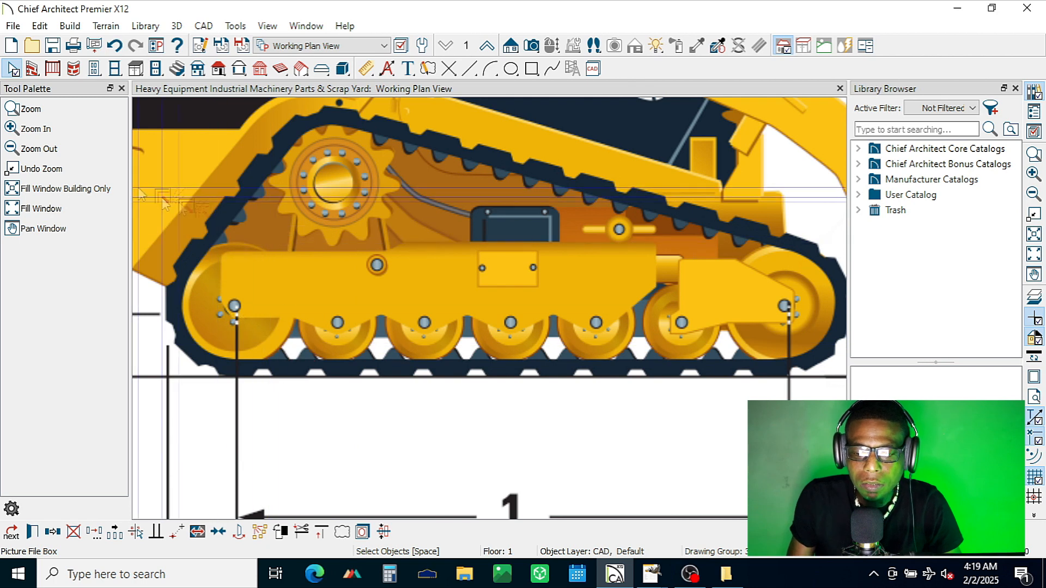
{"action": "left_click", "coordinate": [469, 68]}
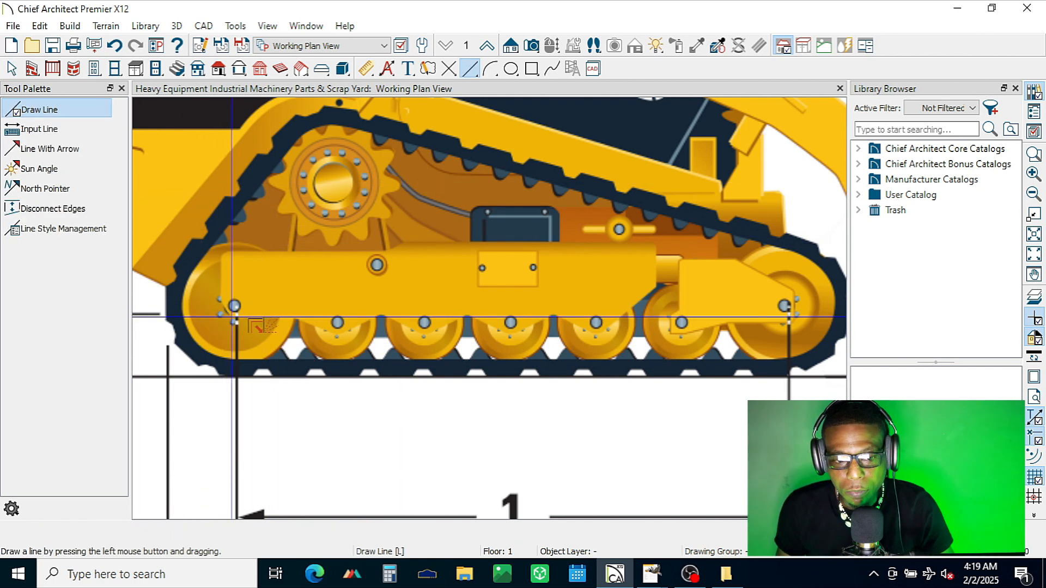
{"action": "key", "text": "p"}
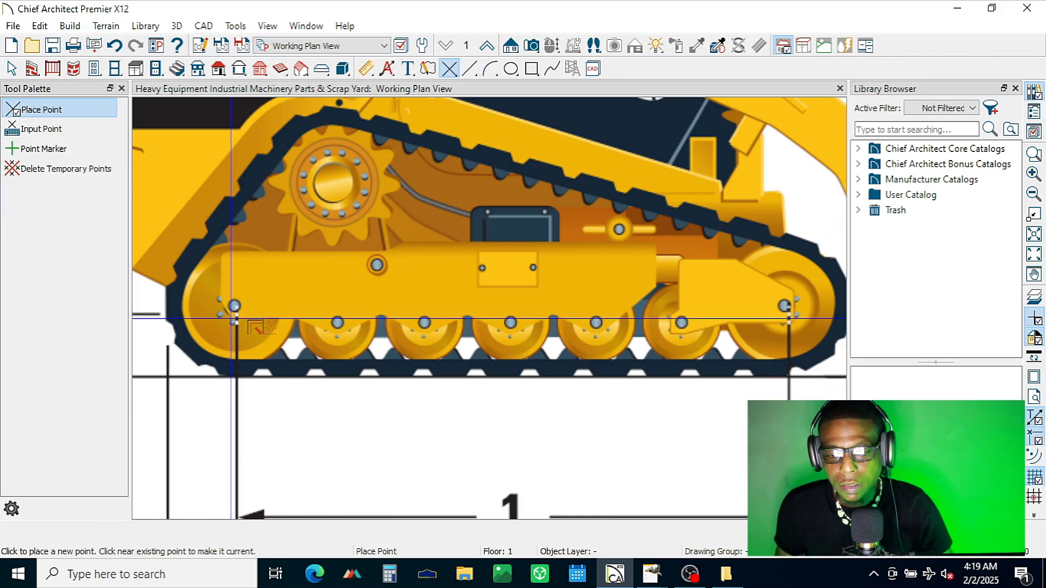
{"action": "left_click", "coordinate": [221, 301]}
{"action": "left_click", "coordinate": [222, 256]}
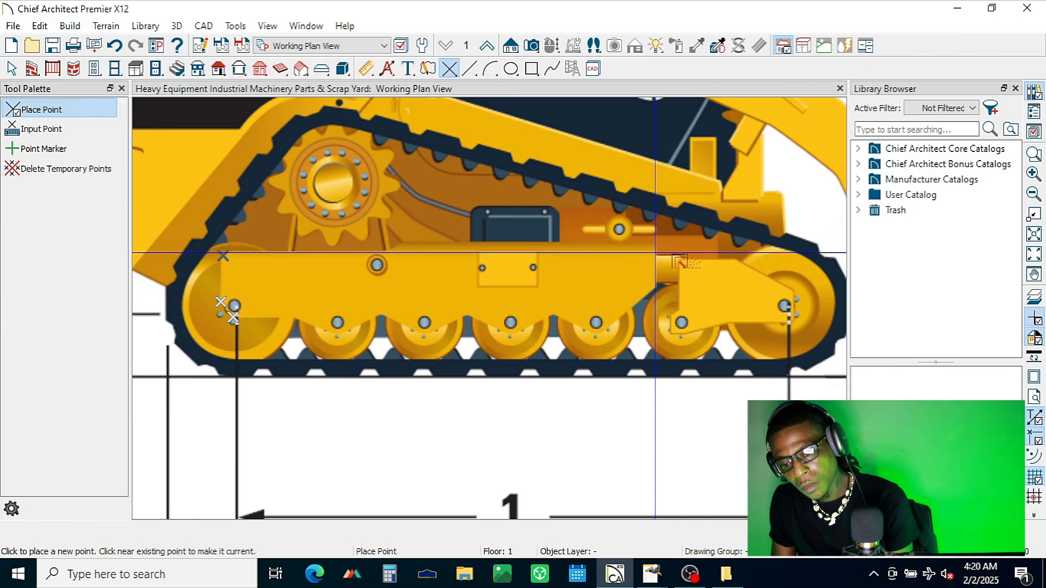
{"action": "left_click", "coordinate": [654, 251]}
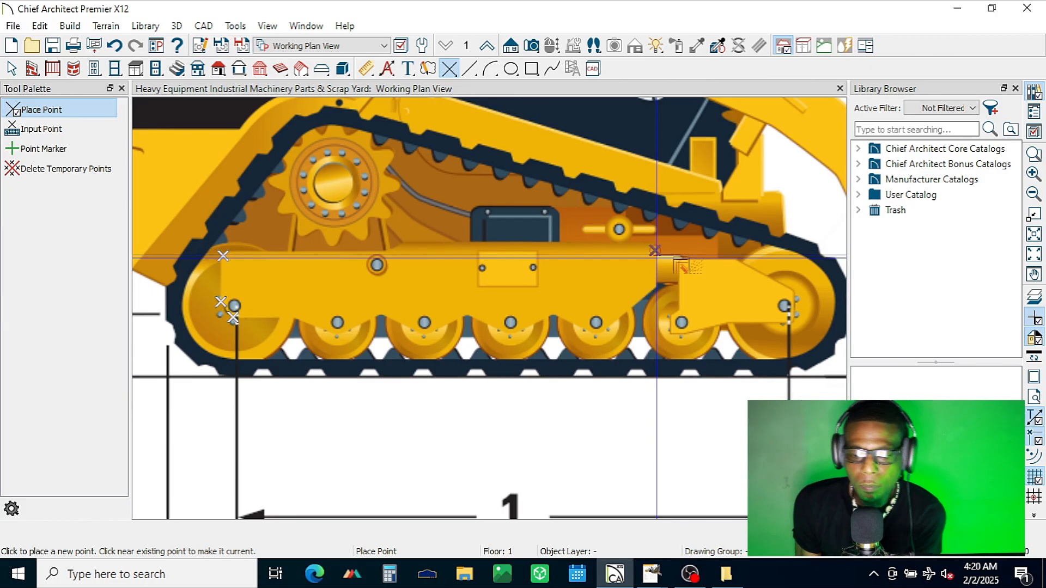
{"action": "left_click", "coordinate": [656, 287]}
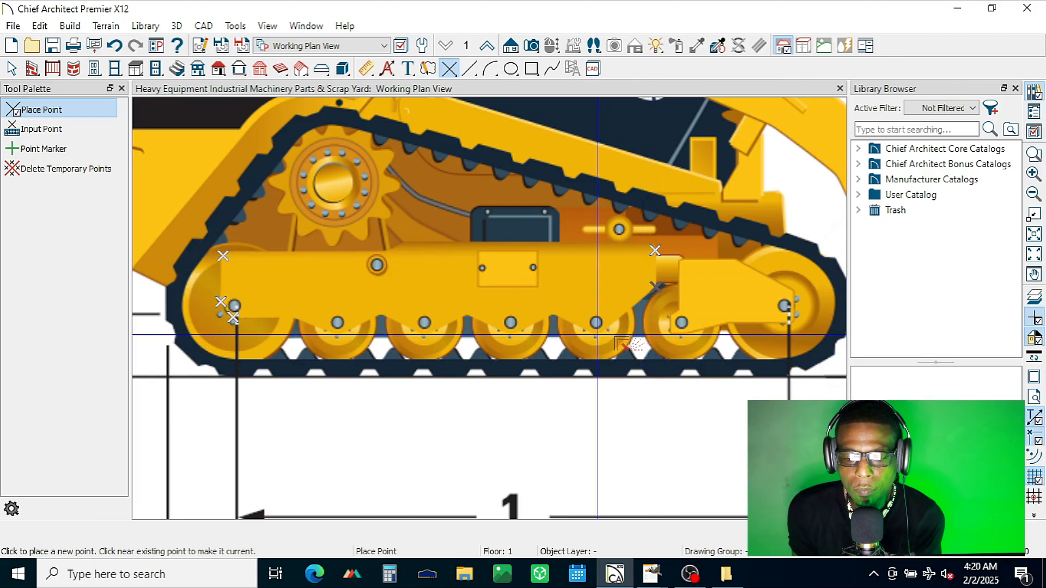
Step: Place temporary points at the low and high spots of the track frame's scalloped lower edge, working from front to rear
{"action": "left_click", "coordinate": [597, 335]}
{"action": "left_click", "coordinate": [553, 315]}
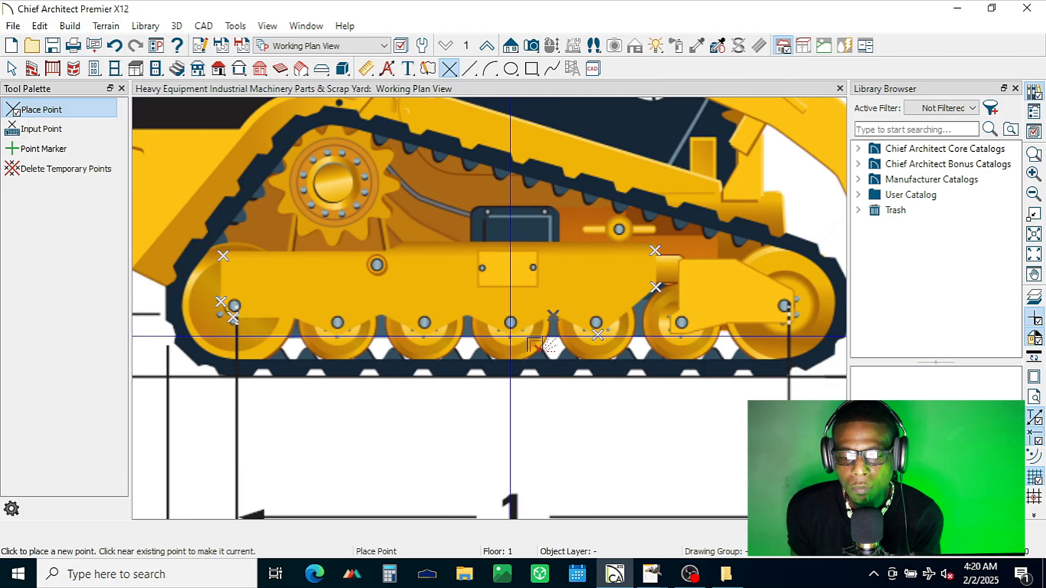
{"action": "left_click", "coordinate": [511, 335]}
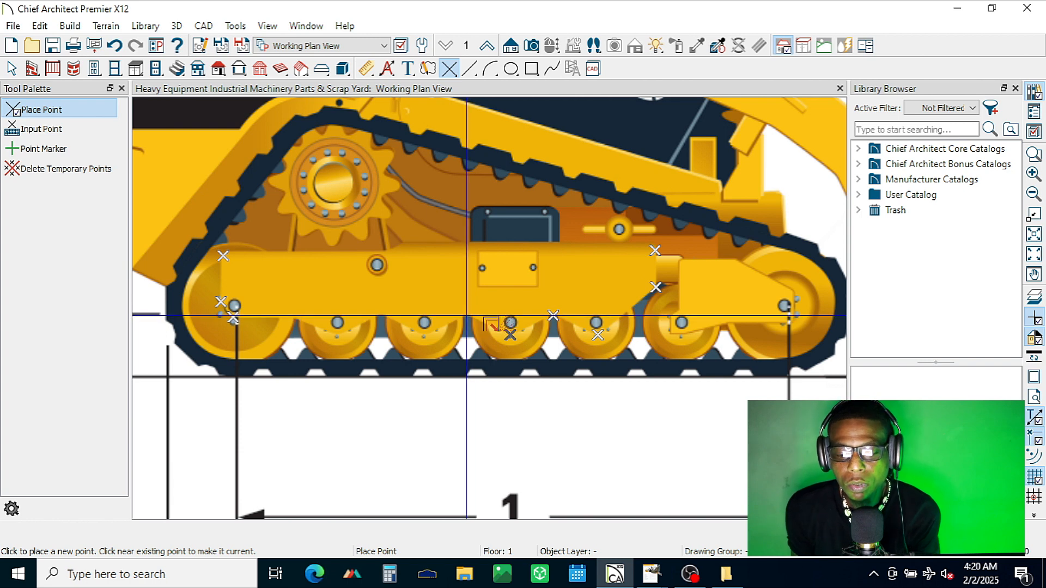
{"action": "left_click", "coordinate": [466, 315]}
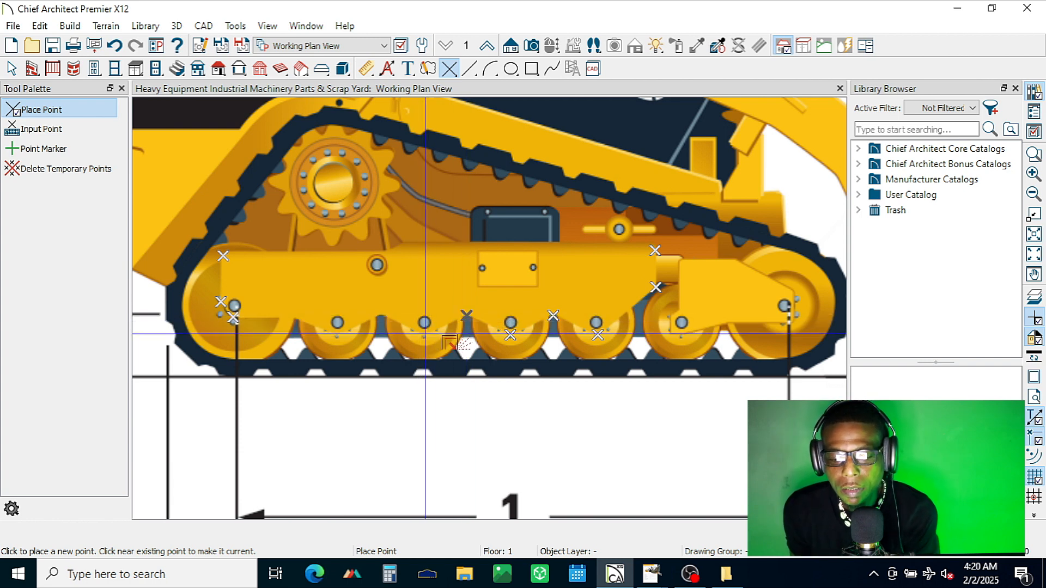
{"action": "left_click", "coordinate": [381, 315]}
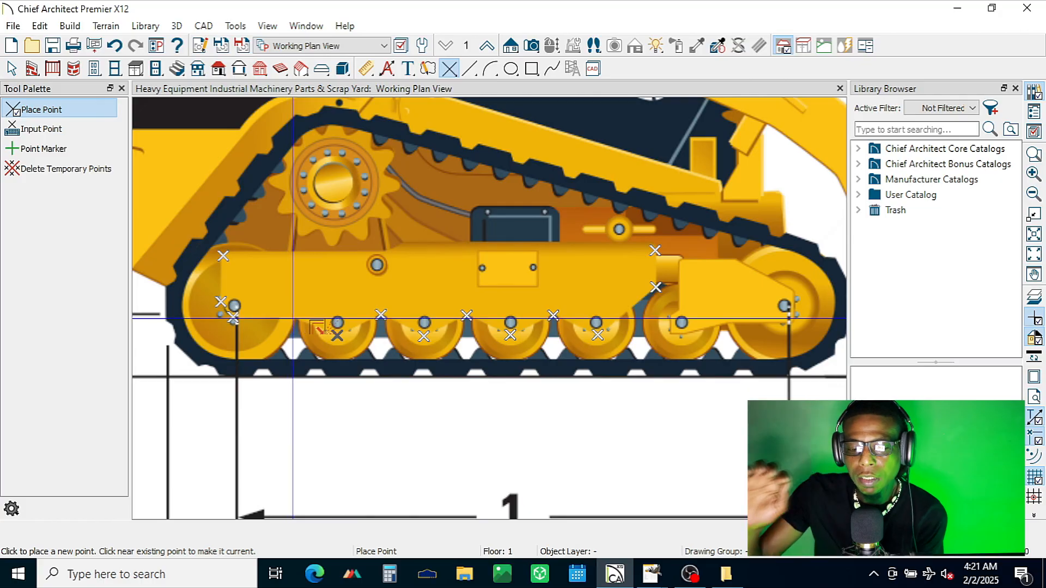
{"action": "left_click", "coordinate": [294, 318]}
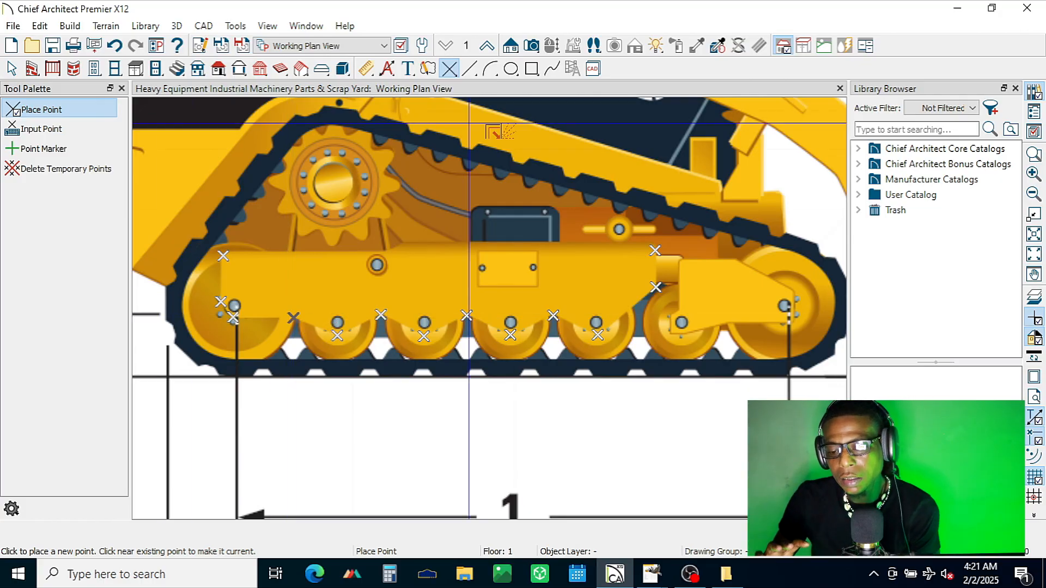
Step: Trace the yellow track frame as a closed outline of CAD lines connecting the temporary points
{"action": "key", "text": "l"}
{"action": "left_click", "coordinate": [232, 319]}
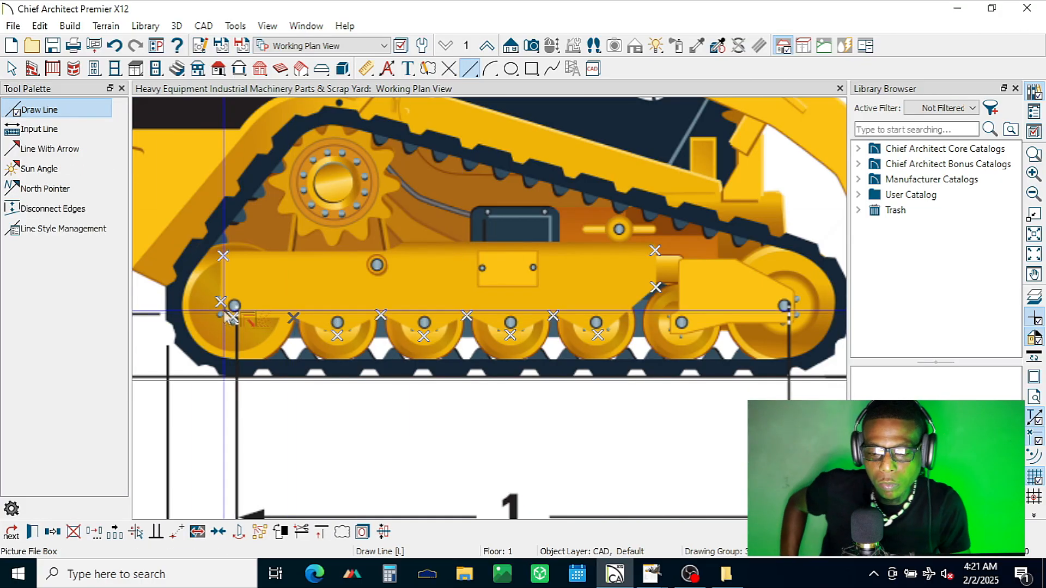
{"action": "left_click", "coordinate": [88, 115]}
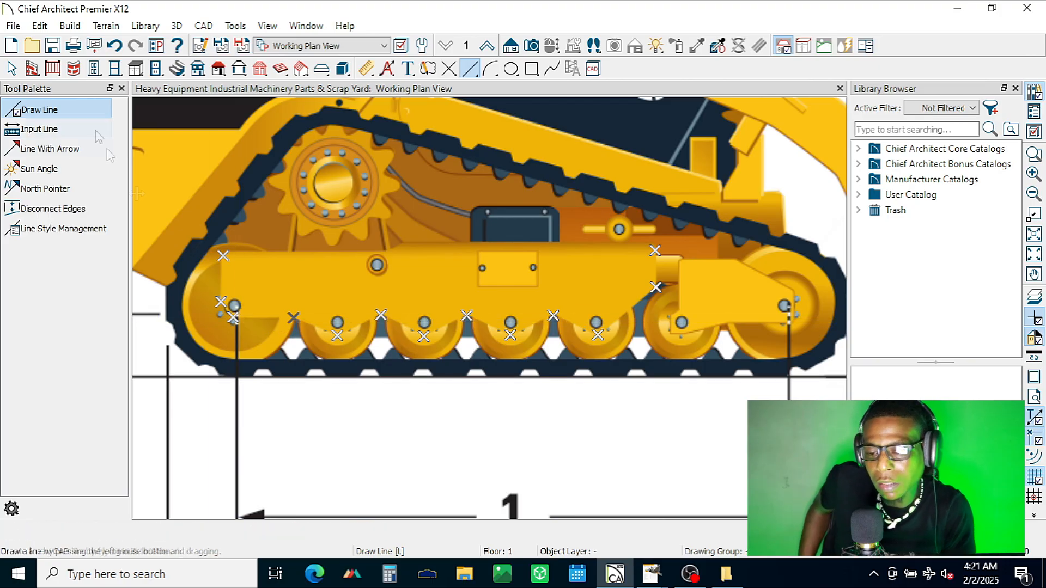
{"action": "mouse_move", "coordinate": [233, 317]}
{"action": "left_mouse_down"}
{"action": "mouse_move", "coordinate": [223, 246]}
{"action": "mouse_move", "coordinate": [653, 251]}
{"action": "left_mouse_up"}
{"action": "left_click_drag", "start_coordinate": [654, 252], "coordinate": [553, 315]}
{"action": "left_click_drag", "start_coordinate": [553, 316], "coordinate": [511, 334]}
{"action": "left_click_drag", "start_coordinate": [510, 334], "coordinate": [466, 315]}
{"action": "left_click_drag", "start_coordinate": [466, 314], "coordinate": [424, 334]}
{"action": "left_click_drag", "start_coordinate": [424, 334], "coordinate": [381, 315]}
{"action": "left_click_drag", "start_coordinate": [380, 315], "coordinate": [337, 335]}
{"action": "left_click_drag", "start_coordinate": [338, 335], "coordinate": [294, 315]}
{"action": "left_click_drag", "start_coordinate": [294, 315], "coordinate": [233, 317]}
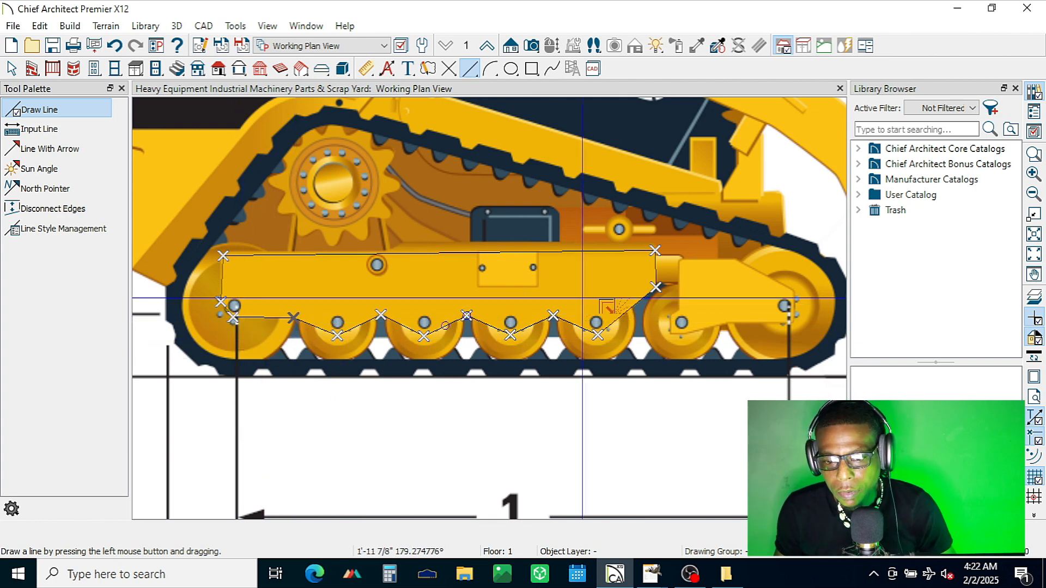
{"action": "key", "text": "space"}
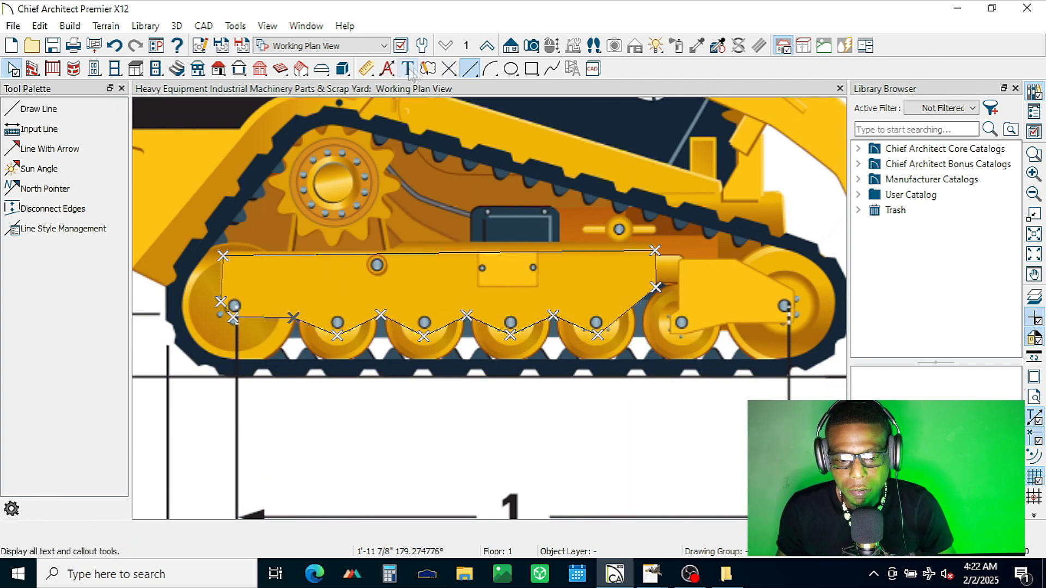
Step: Place temporary points at the corners, rear notch and lower edge of the yellow front idler bracket in the loader's side view
{"action": "left_click", "coordinate": [448, 69]}
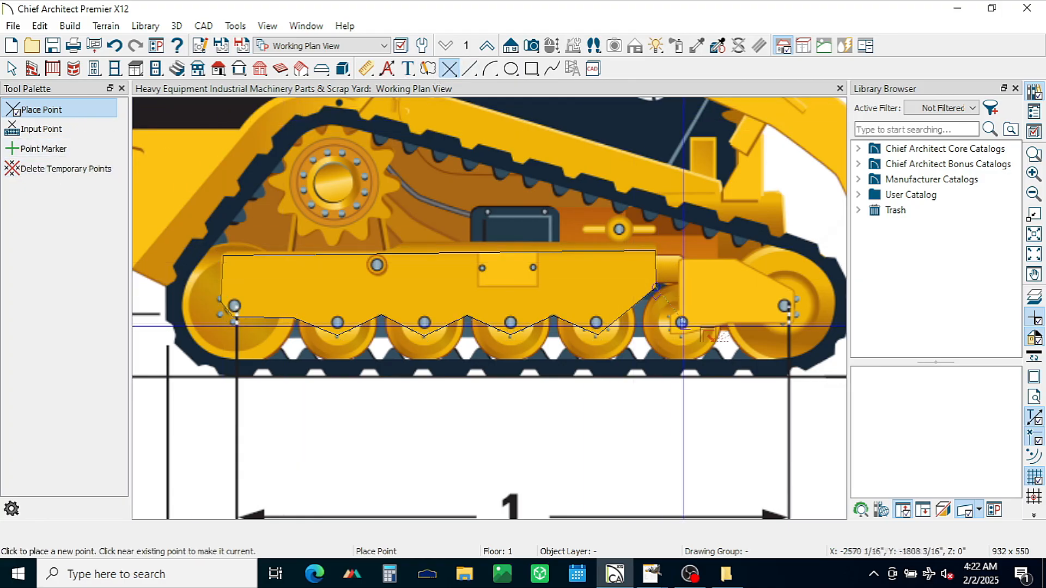
{"action": "left_click", "coordinate": [671, 334]}
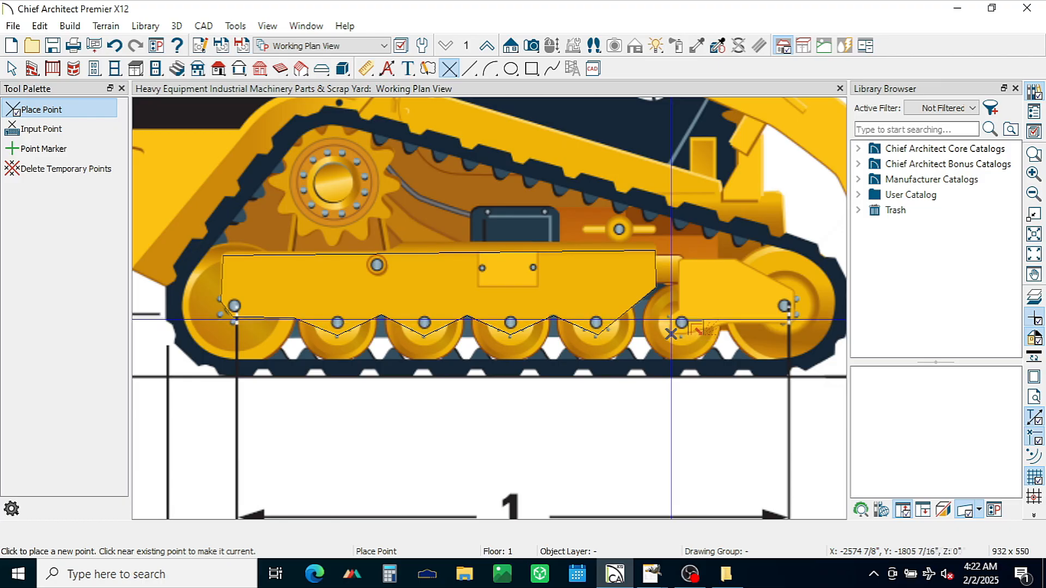
{"action": "left_click", "coordinate": [671, 314]}
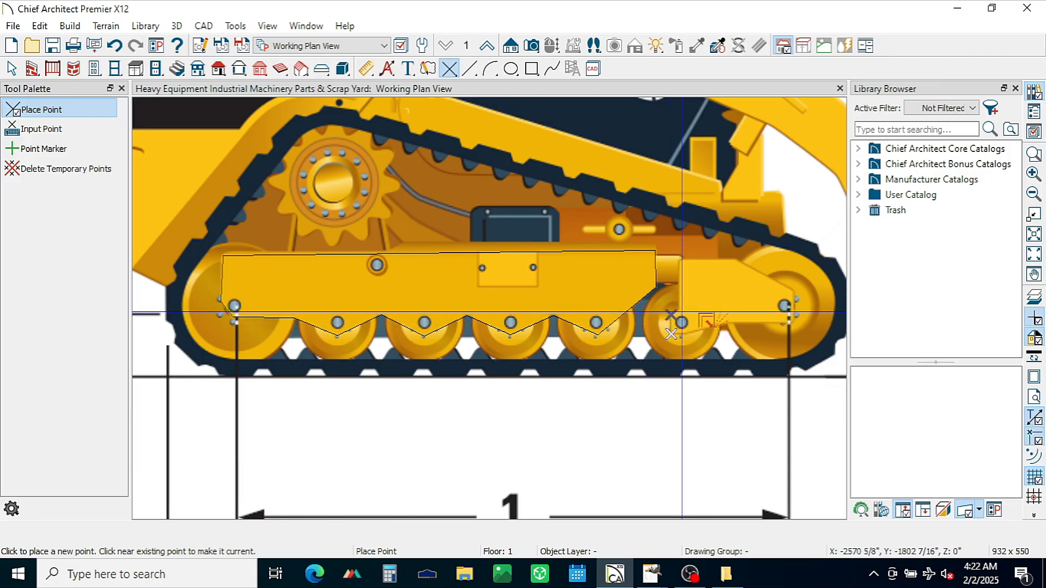
{"action": "left_click", "coordinate": [680, 312]}
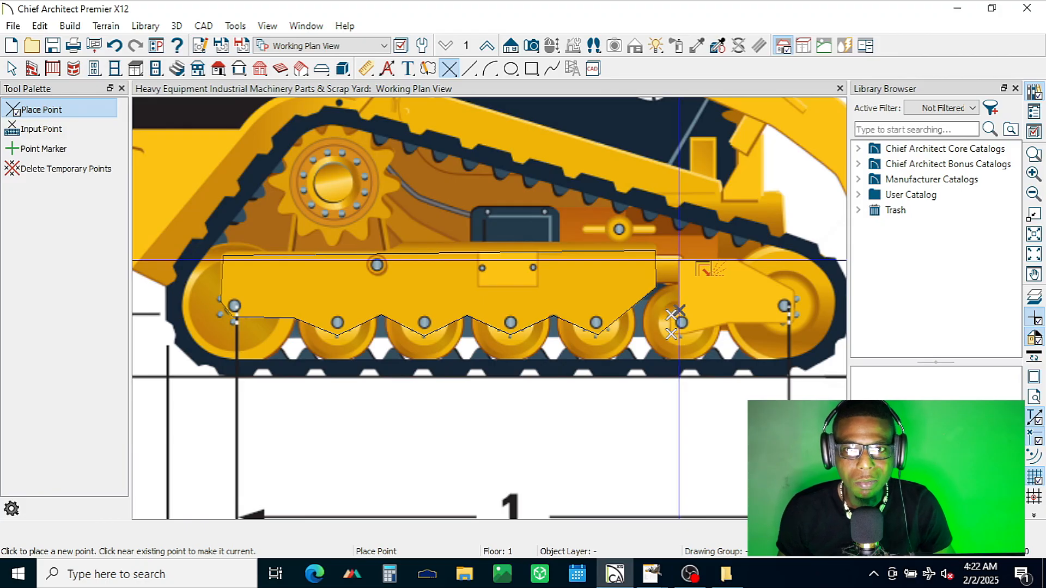
{"action": "left_click", "coordinate": [679, 260]}
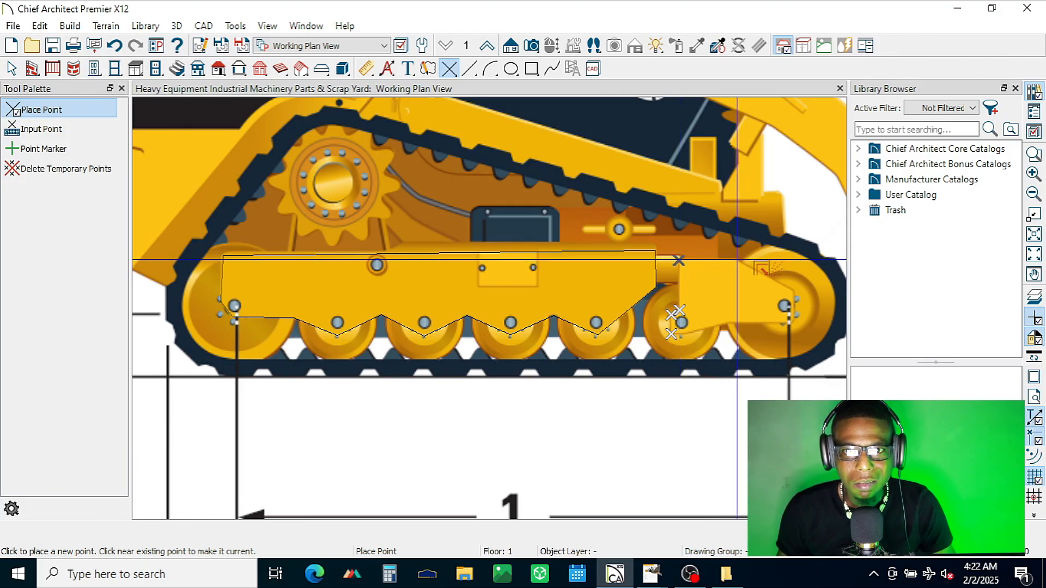
{"action": "left_click", "coordinate": [737, 261]}
{"action": "left_click", "coordinate": [793, 292]}
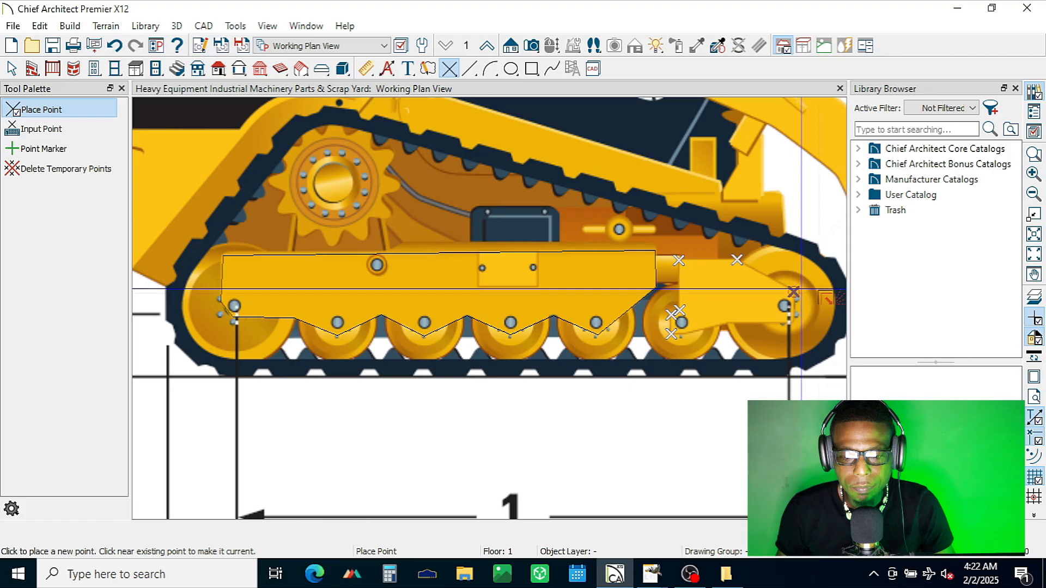
{"action": "left_click", "coordinate": [793, 320]}
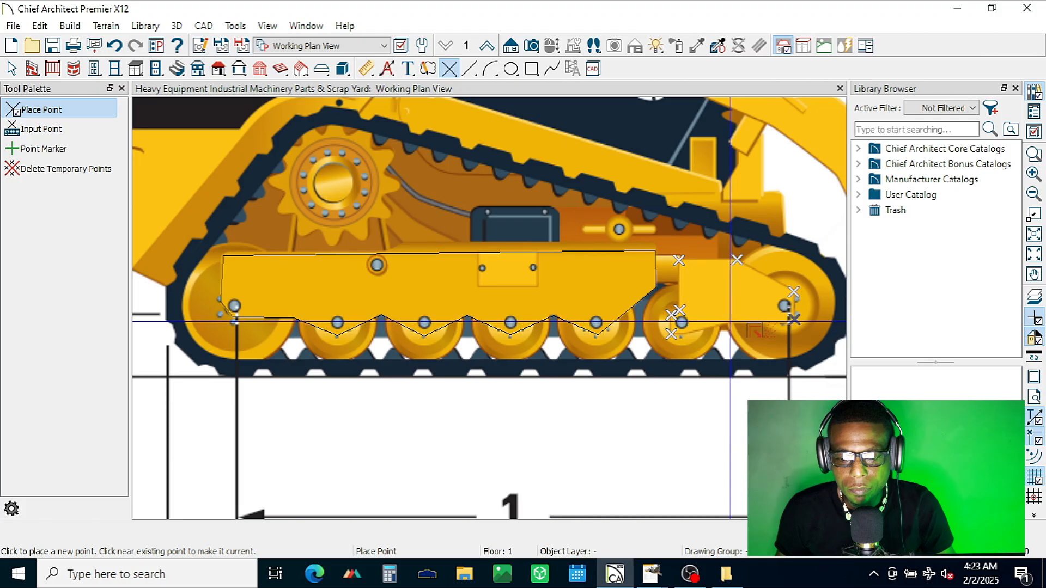
{"action": "left_click", "coordinate": [731, 322]}
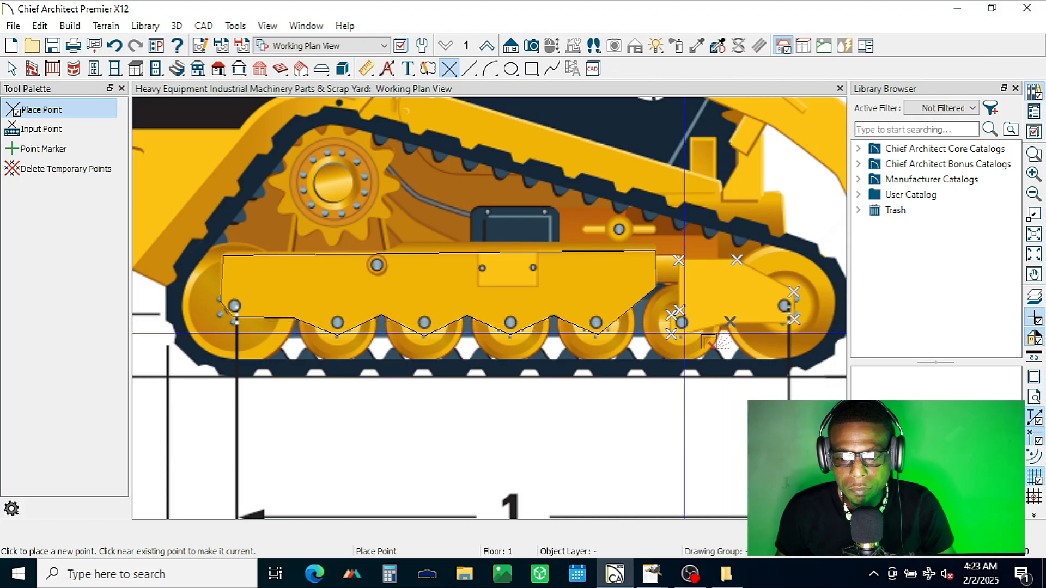
{"action": "left_click", "coordinate": [683, 333]}
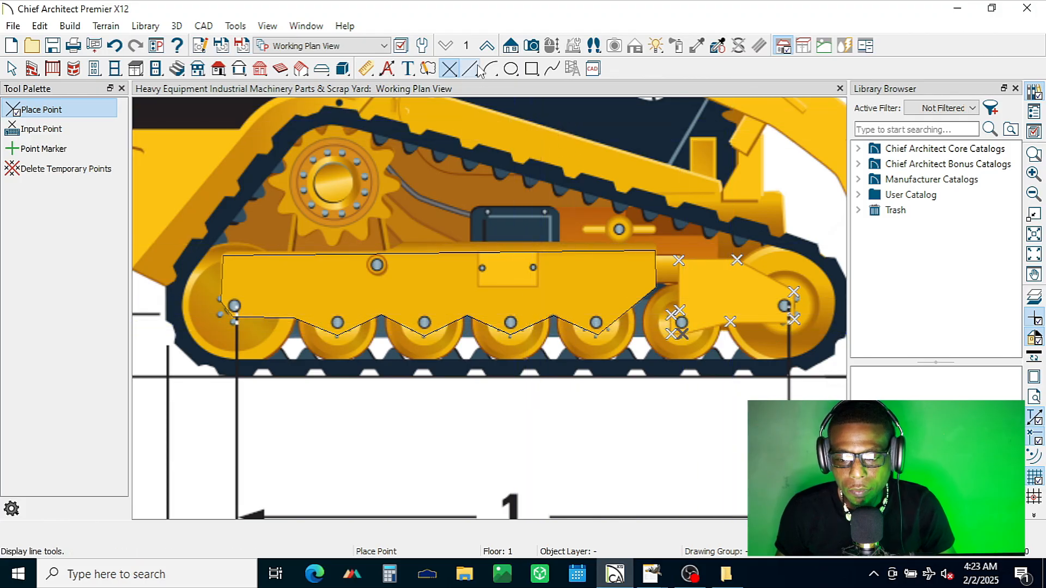
Step: Trace the front idler bracket with CAD lines through the temporary points and delete all temporary points
{"action": "key", "text": "l"}
{"action": "mouse_move", "coordinate": [736, 260]}
{"action": "left_mouse_down"}
{"action": "mouse_move", "coordinate": [793, 292]}
{"action": "mouse_move", "coordinate": [793, 321]}
{"action": "mouse_move", "coordinate": [690, 336]}
{"action": "mouse_move", "coordinate": [671, 321]}
{"action": "mouse_move", "coordinate": [684, 312]}
{"action": "mouse_move", "coordinate": [684, 260]}
{"action": "mouse_move", "coordinate": [736, 260]}
{"action": "left_mouse_up"}
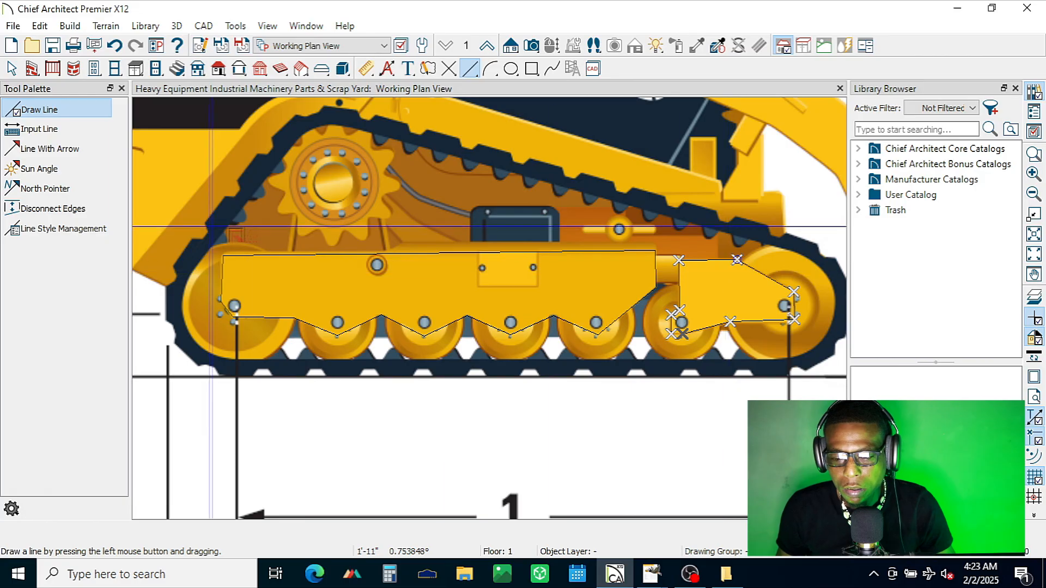
{"action": "left_click", "coordinate": [449, 69]}
{"action": "left_click", "coordinate": [101, 169]}
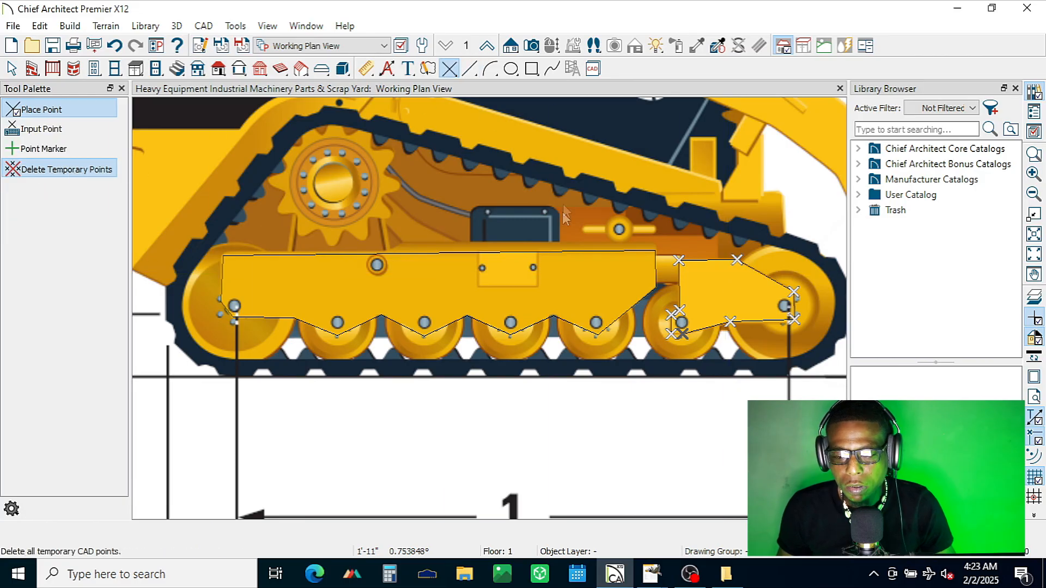
Step: Close the front bracket's outline with a short horizontal line at its lower rear corner and a slanted line across the rear notch
{"action": "scroll", "coordinate": [687, 362], "scroll_direction": "up", "scroll_amount": 2}
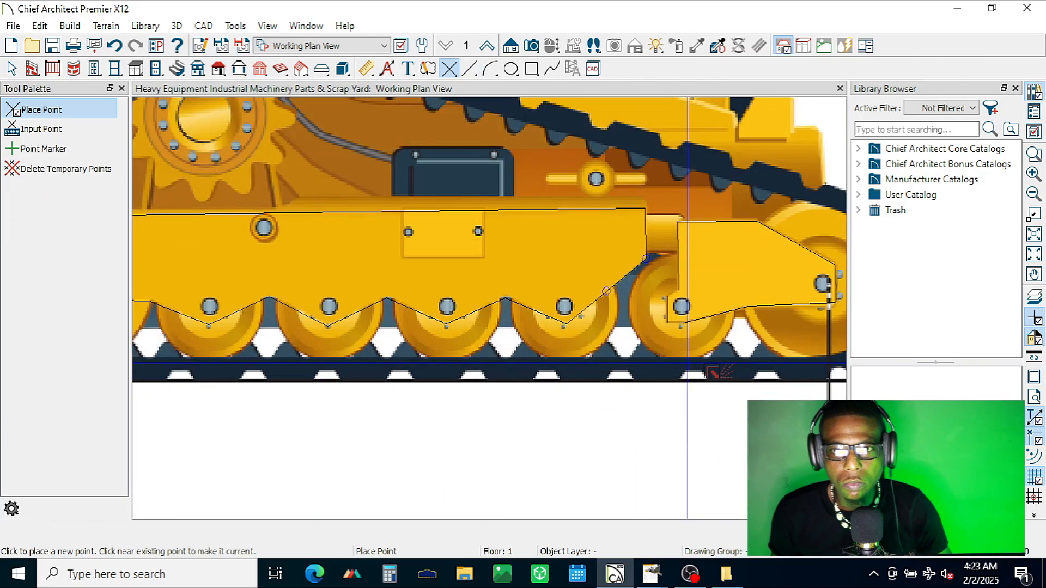
{"action": "scroll", "coordinate": [687, 362], "scroll_direction": "up", "scroll_amount": 5}
{"action": "key", "text": "space"}
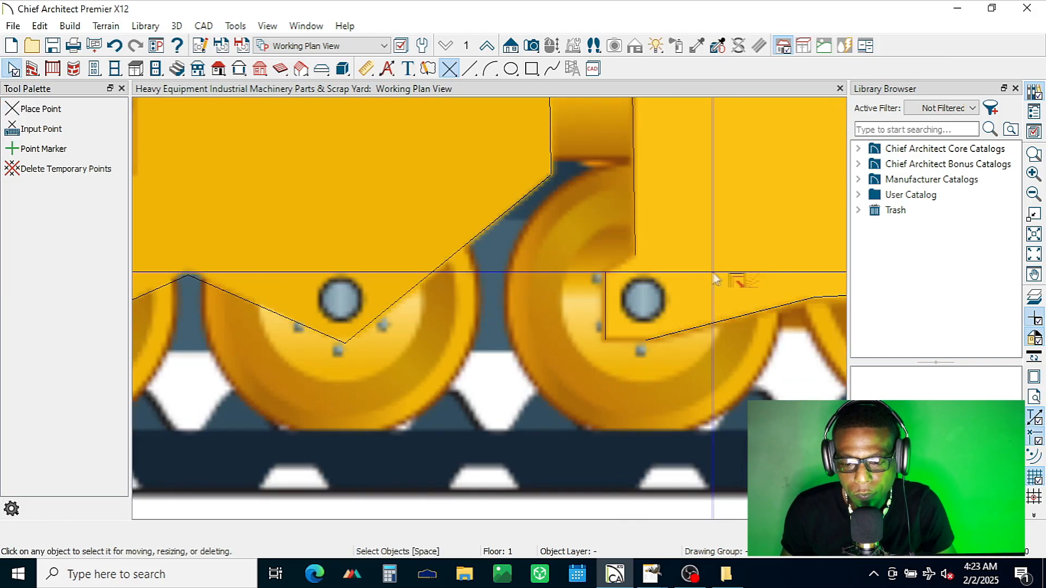
{"action": "left_click", "coordinate": [469, 69]}
{"action": "left_click_drag", "start_coordinate": [646, 340], "coordinate": [630, 348]}
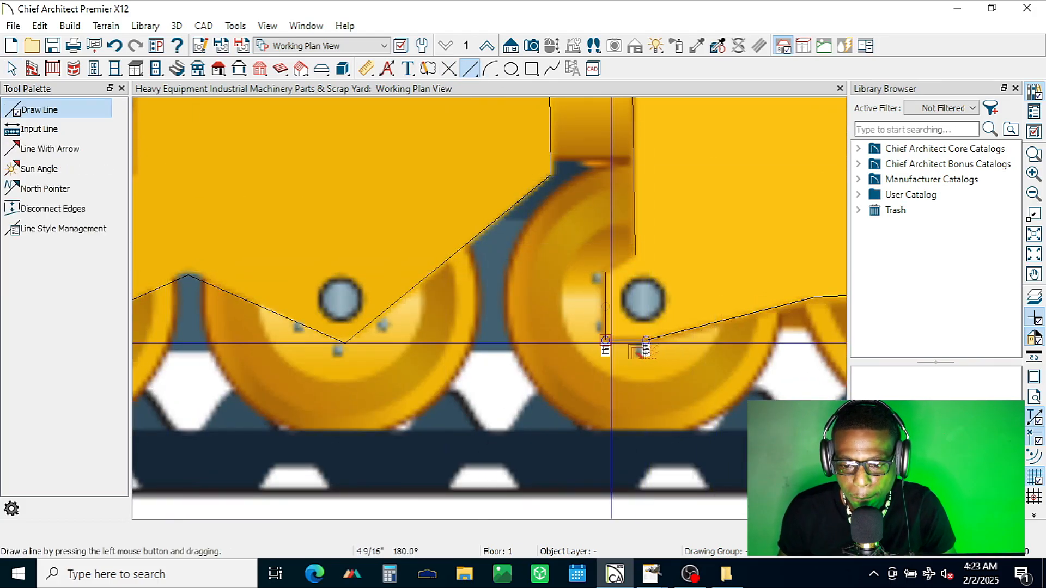
{"action": "left_click_drag", "start_coordinate": [604, 276], "coordinate": [635, 256]}
{"action": "scroll", "coordinate": [606, 310], "scroll_direction": "up", "scroll_amount": 6}
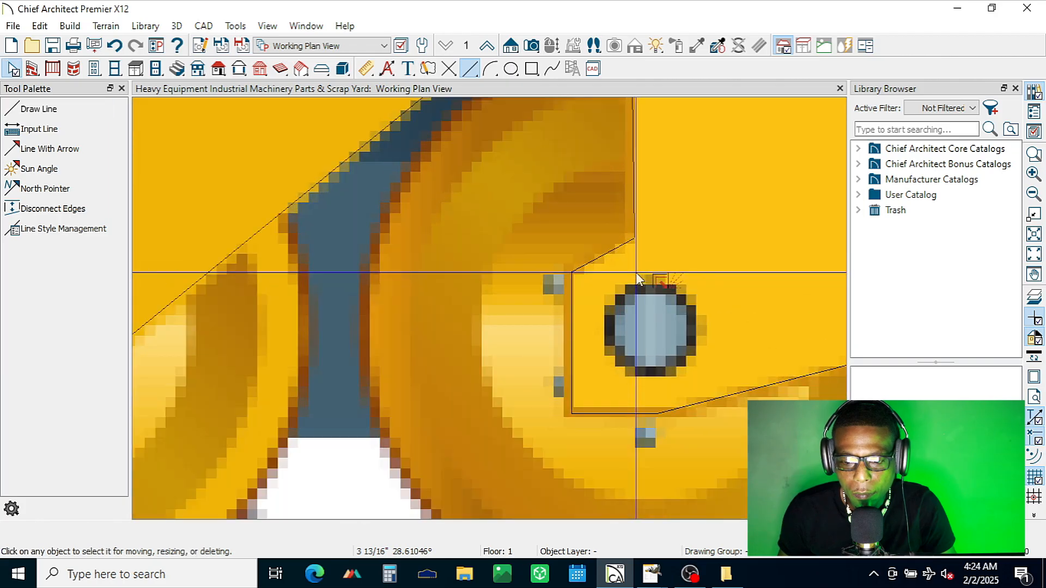
{"action": "scroll", "coordinate": [648, 226], "scroll_direction": "up", "scroll_amount": 4}
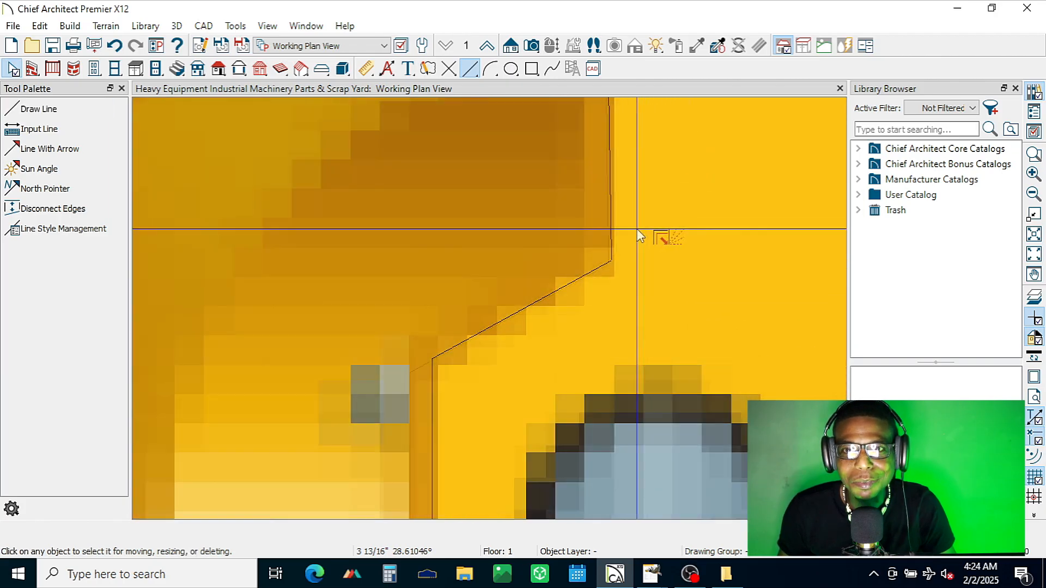
{"action": "scroll", "coordinate": [612, 333], "scroll_direction": "down", "scroll_amount": 6}
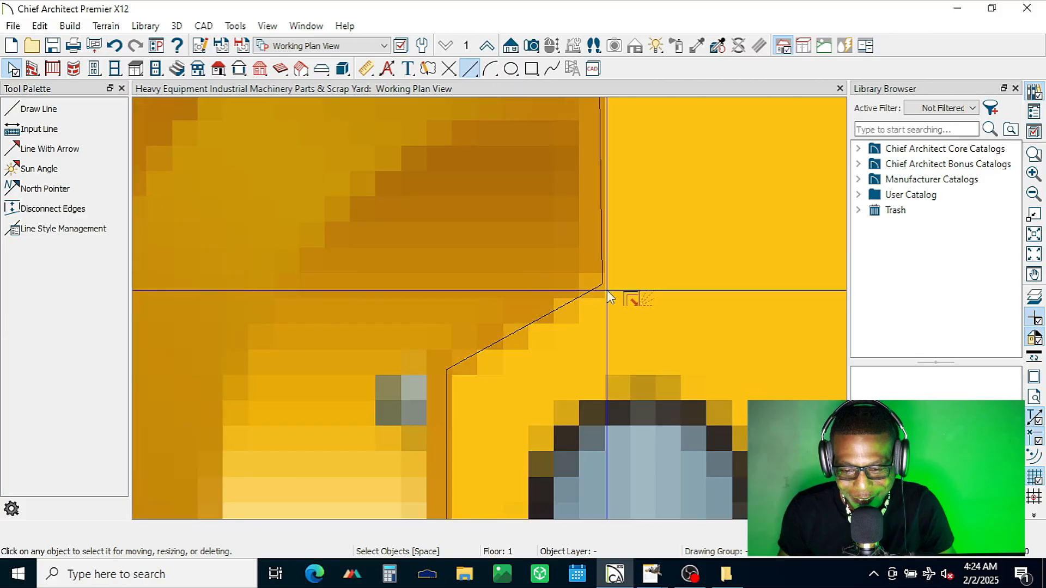
Step: Move the traced track frame and front bracket outlines together off the spec sheet picture to the space beneath the small track outline
{"action": "scroll", "coordinate": [595, 274], "scroll_direction": "down", "scroll_amount": 5}
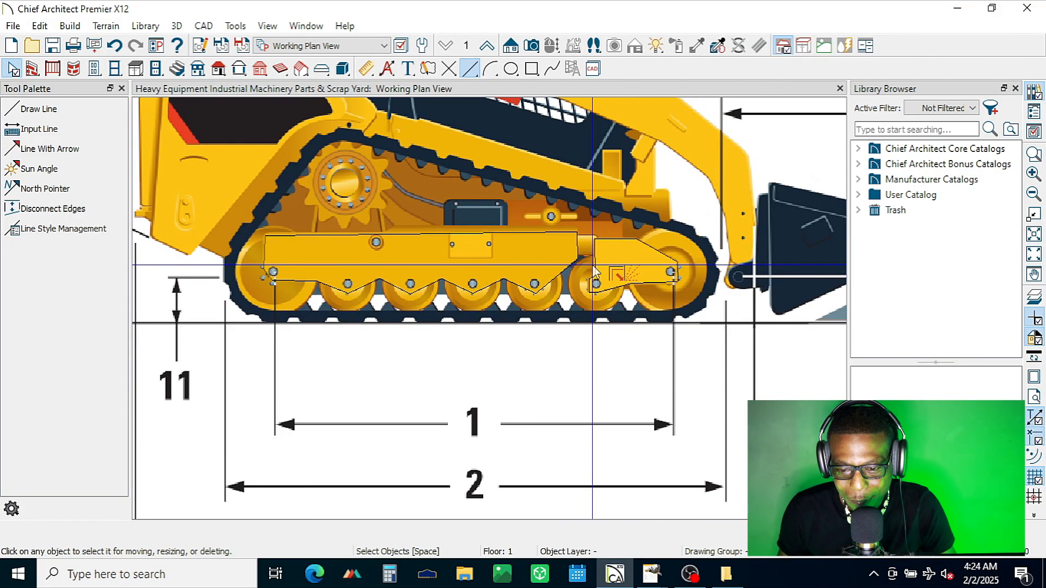
{"action": "scroll", "coordinate": [456, 321], "scroll_direction": "down", "scroll_amount": 2}
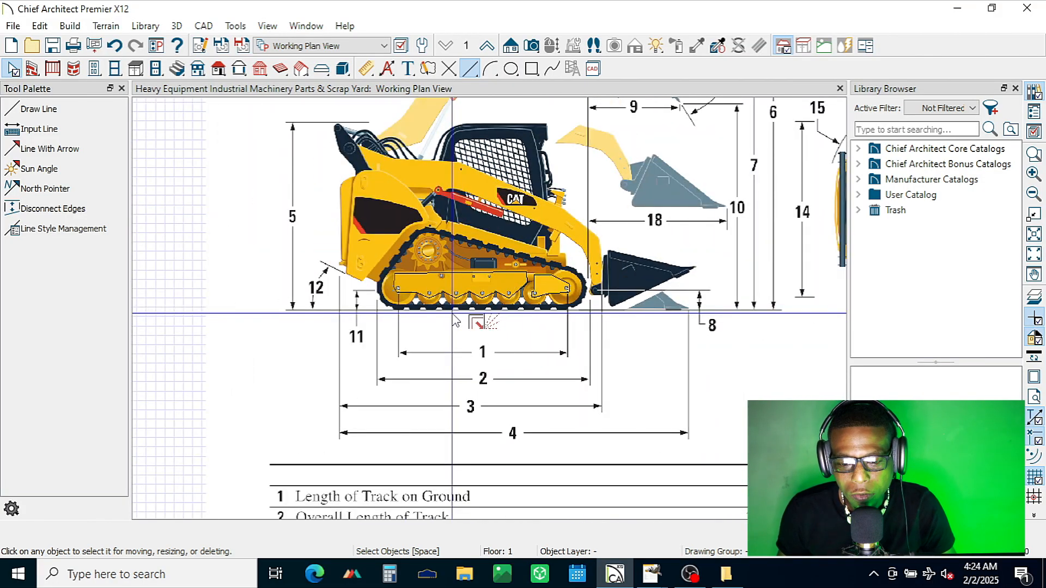
{"action": "left_click", "coordinate": [441, 267]}
{"action": "scroll", "coordinate": [351, 316], "scroll_direction": "down", "scroll_amount": 2}
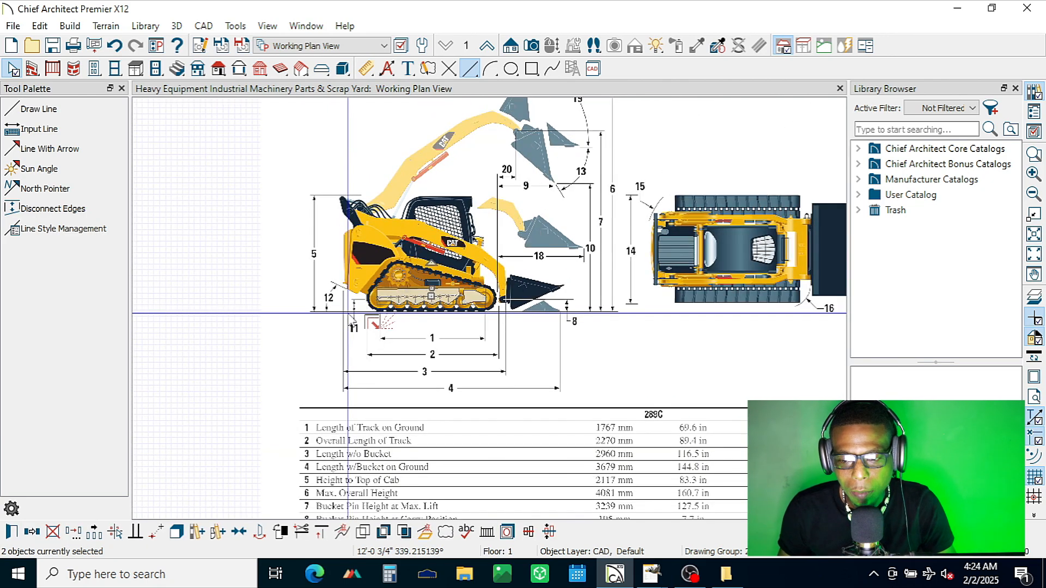
{"action": "scroll", "coordinate": [351, 321], "scroll_direction": "down", "scroll_amount": 3}
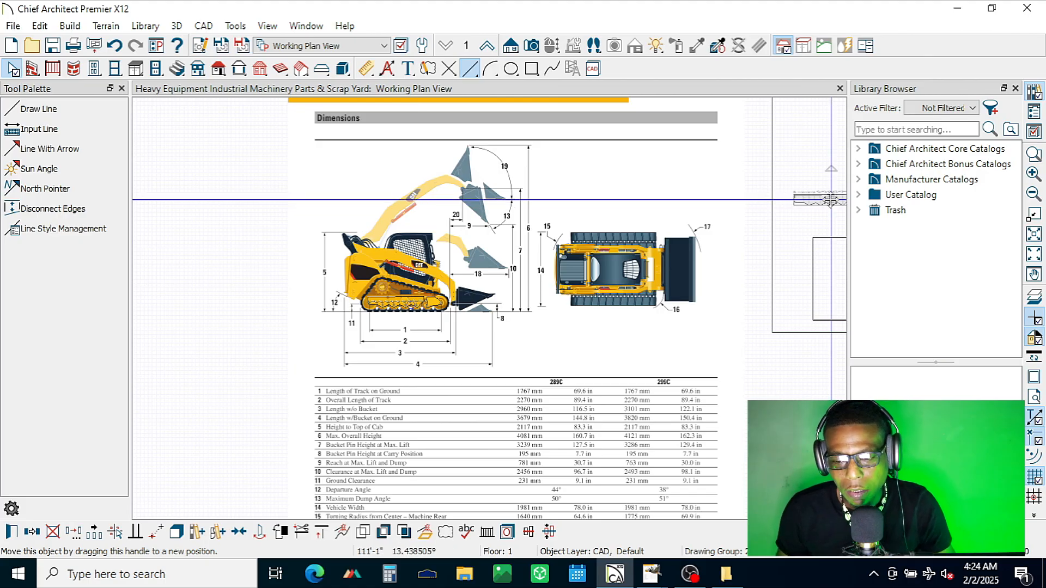
{"action": "scroll", "coordinate": [400, 291], "scroll_direction": "down", "scroll_amount": 3}
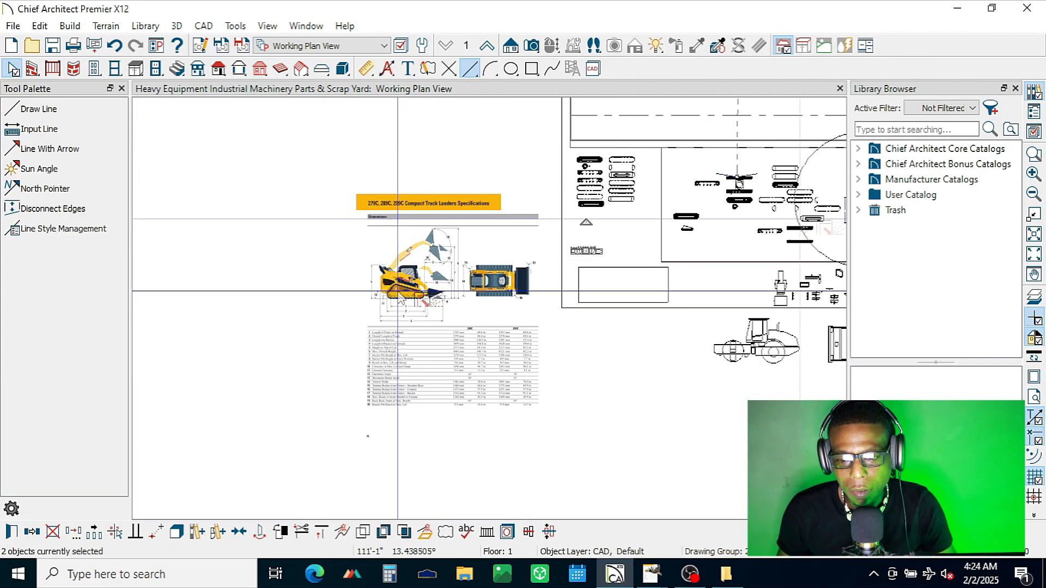
{"action": "scroll", "coordinate": [757, 223], "scroll_direction": "up", "scroll_amount": 3}
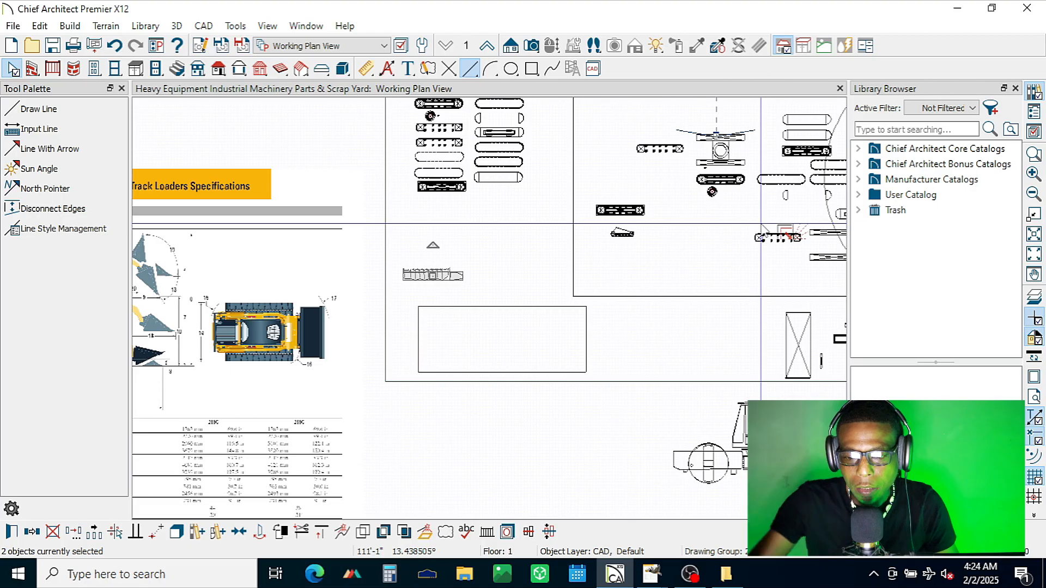
{"action": "scroll", "coordinate": [762, 227], "scroll_direction": "up", "scroll_amount": 1}
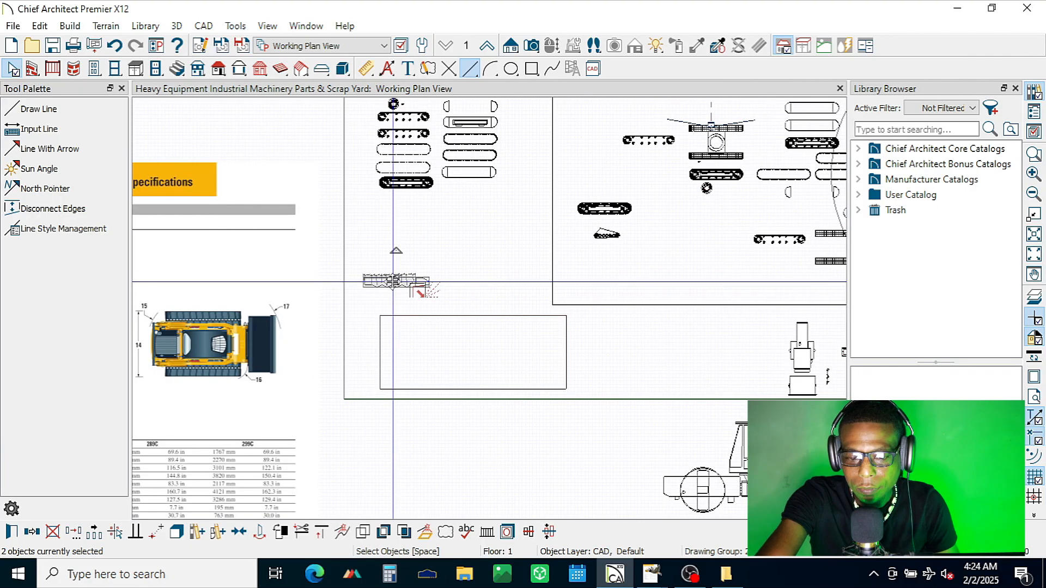
{"action": "left_click_drag", "start_coordinate": [630, 239], "coordinate": [608, 248]}
{"action": "scroll", "coordinate": [616, 240], "scroll_direction": "up", "scroll_amount": 7}
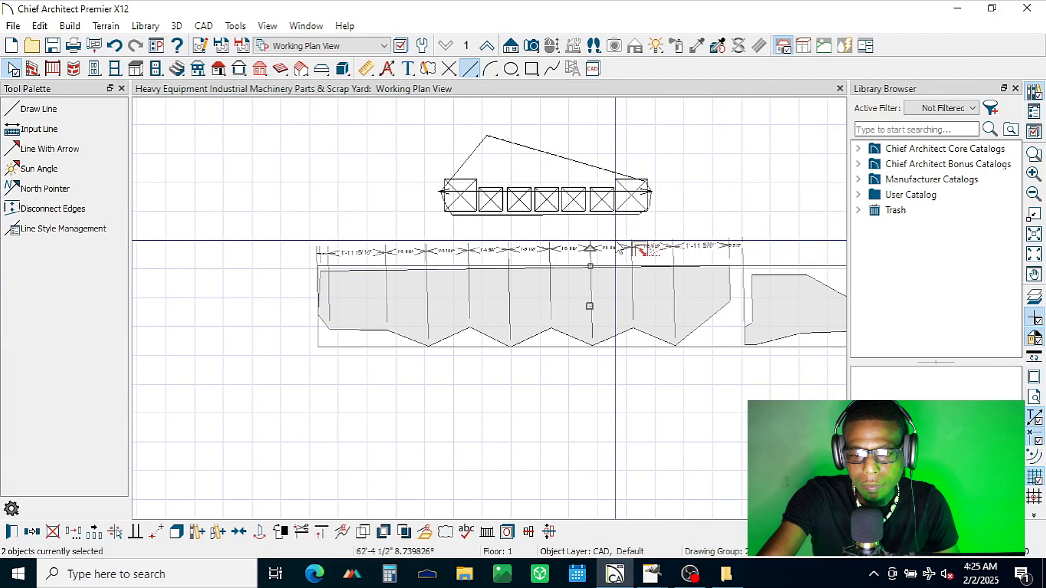
{"action": "scroll", "coordinate": [618, 246], "scroll_direction": "up", "scroll_amount": 1}
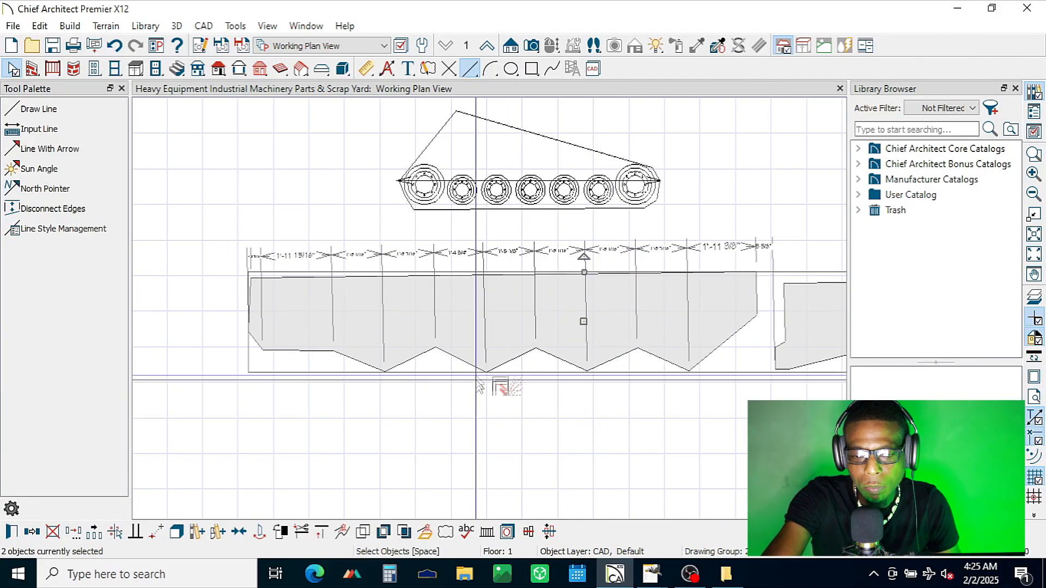
Step: Check the loader drawing in GIMP and scale both traced outlines down to fit over the small track outline's wheels
{"action": "mouse_move", "coordinate": [651, 574]}
{"action": "mouse_move", "coordinate": [615, 536]}
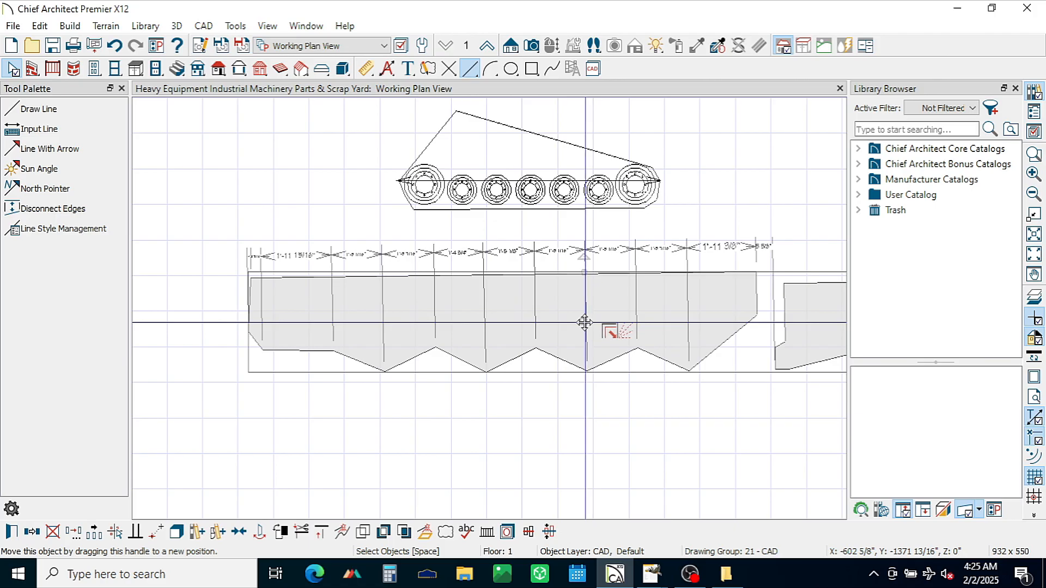
{"action": "left_click_drag", "start_coordinate": [584, 323], "coordinate": [503, 323]}
{"action": "mouse_move", "coordinate": [503, 276]}
{"action": "left_mouse_down"}
{"action": "mouse_move", "coordinate": [497, 308]}
{"action": "mouse_move", "coordinate": [529, 184]}
{"action": "left_mouse_up"}
{"action": "scroll", "coordinate": [515, 128], "scroll_direction": "up", "scroll_amount": 3}
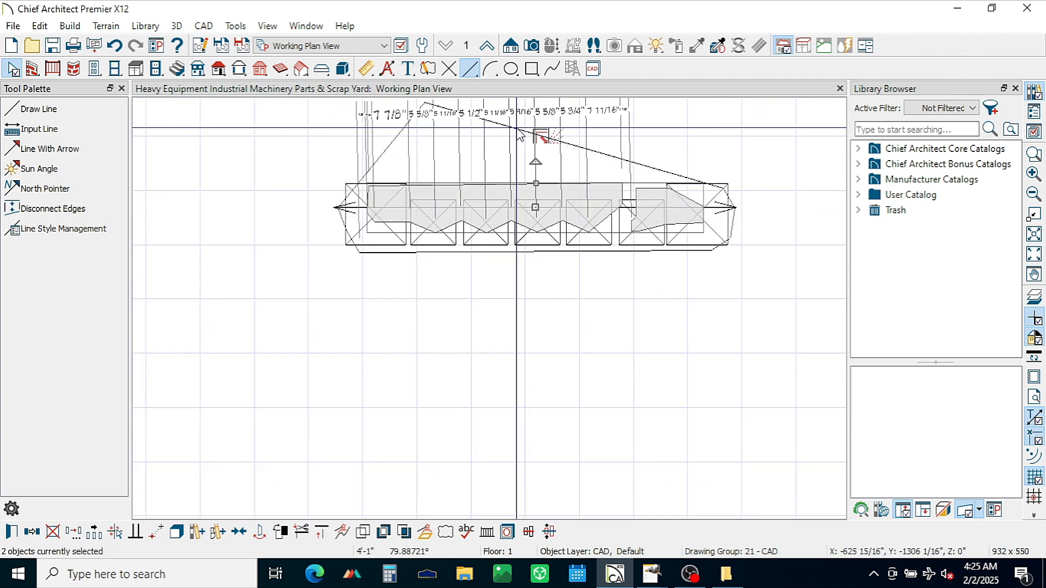
{"action": "scroll", "coordinate": [637, 145], "scroll_direction": "up", "scroll_amount": 1}
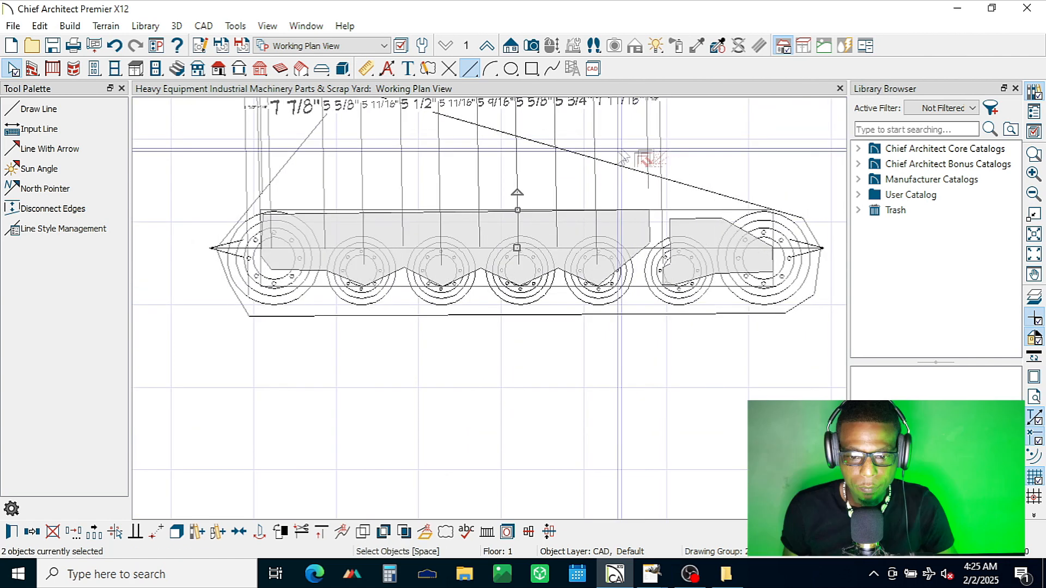
{"action": "left_click_drag", "start_coordinate": [517, 212], "coordinate": [518, 215]}
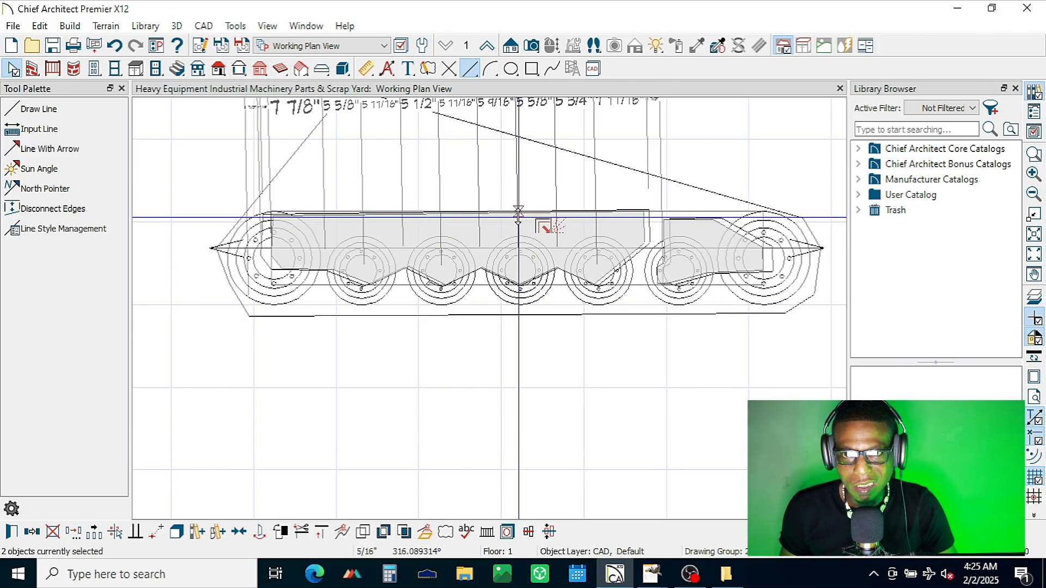
{"action": "left_click_drag", "start_coordinate": [518, 214], "coordinate": [517, 213]}
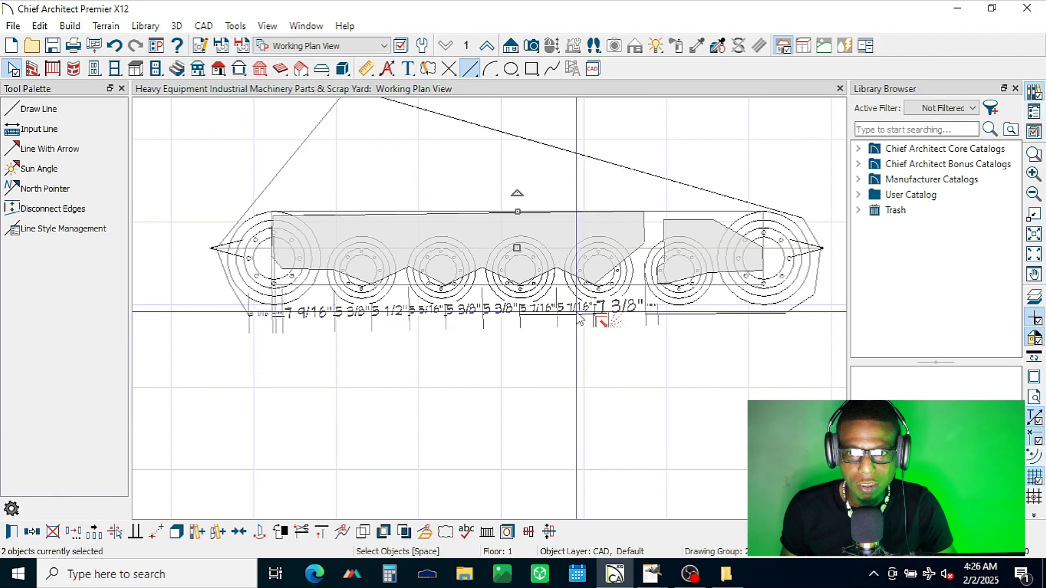
Step: Nudge the two outlines up and down over the wheels, move them to the clear space below the track outline and deselect them
{"action": "key", "text": "Up"}
{"action": "key", "text": "Up"}
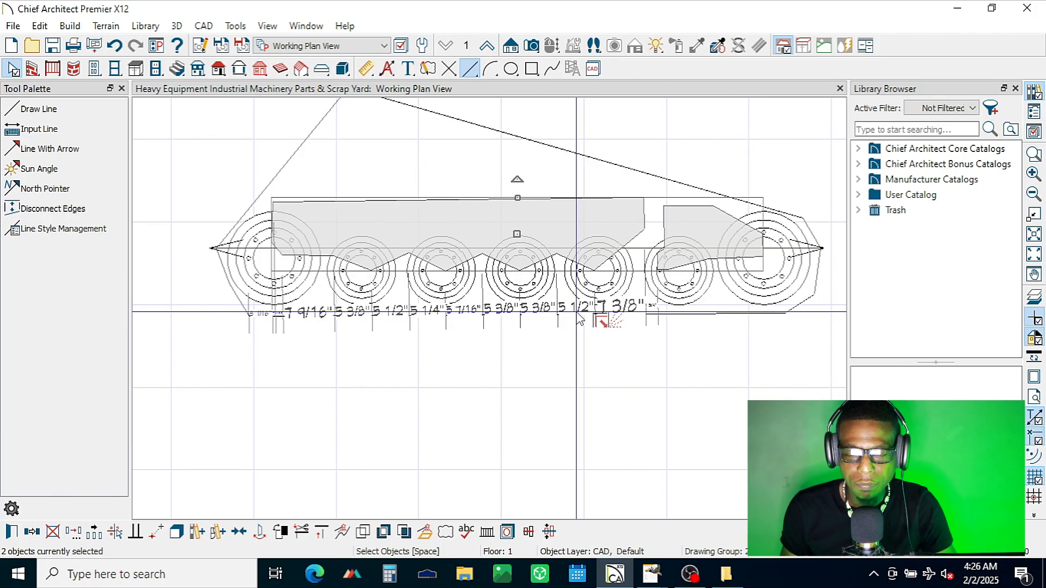
{"action": "key", "text": "Down"}
{"action": "key", "text": "Down"}
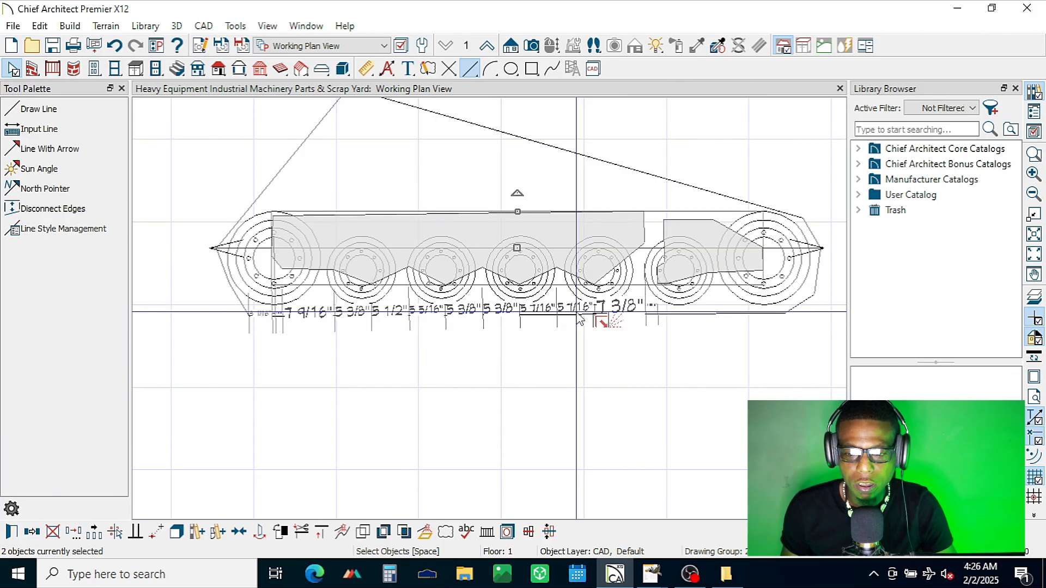
{"action": "key", "text": "Up"}
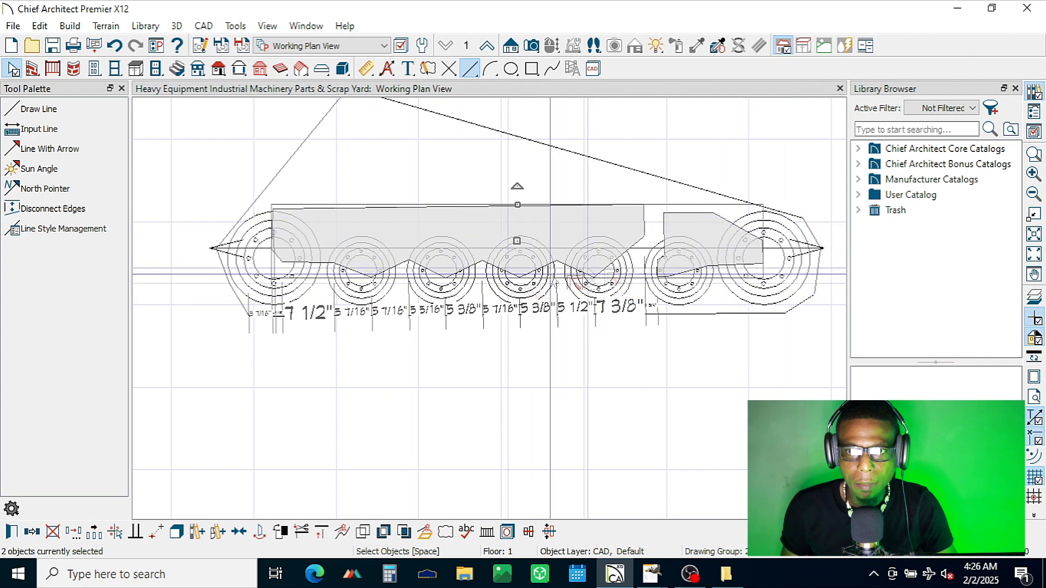
{"action": "mouse_move", "coordinate": [515, 240]}
{"action": "left_mouse_down"}
{"action": "mouse_move", "coordinate": [489, 424]}
{"action": "mouse_move", "coordinate": [502, 400]}
{"action": "left_mouse_up"}
{"action": "key", "text": "Escape"}
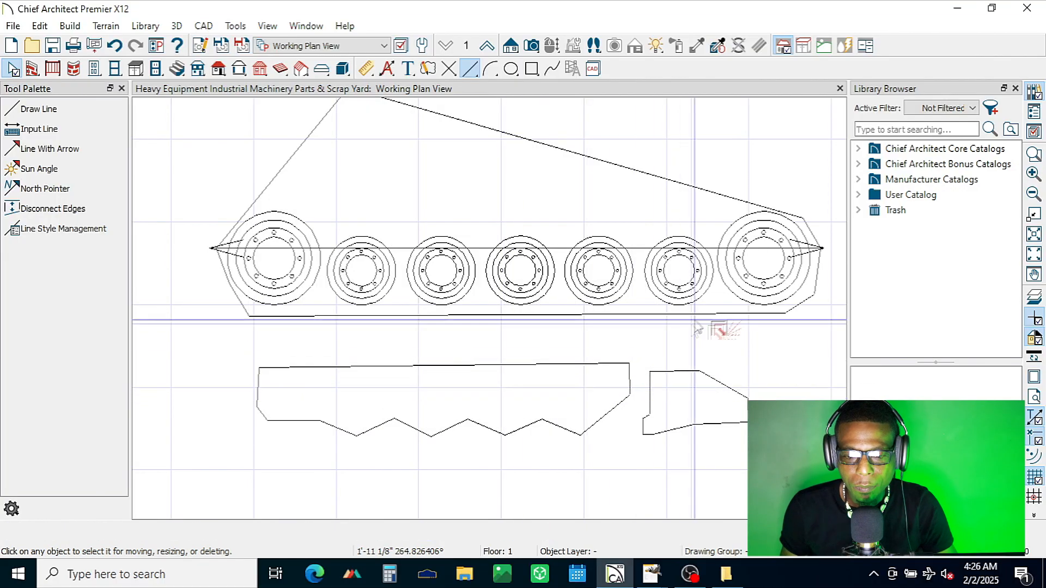
Step: Examine the bottom run of track shoes on the large track assembly above the small track outline
{"action": "left_click", "coordinate": [1034, 274]}
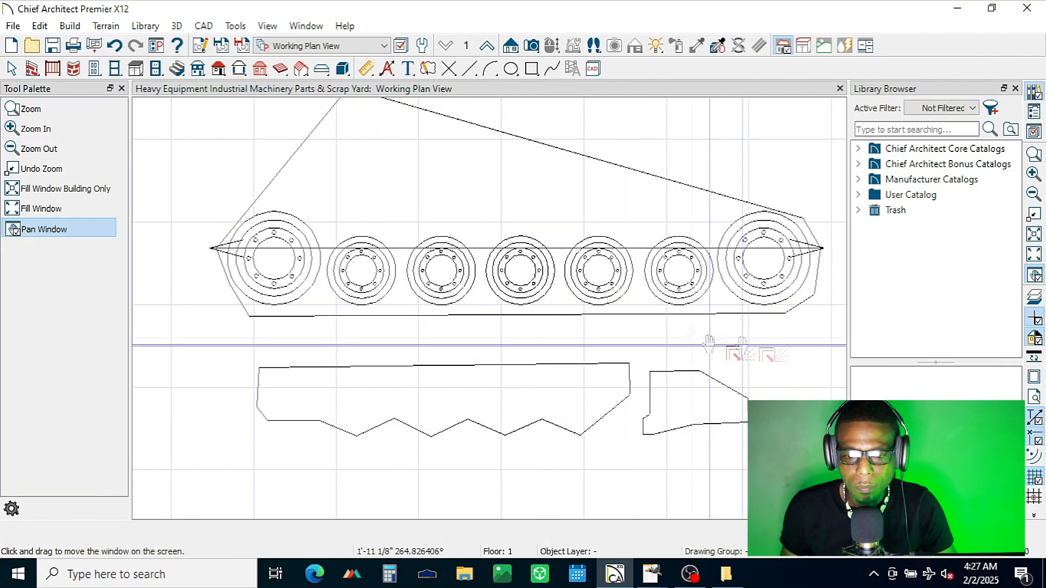
{"action": "left_click_drag", "start_coordinate": [573, 101], "coordinate": [584, 587]}
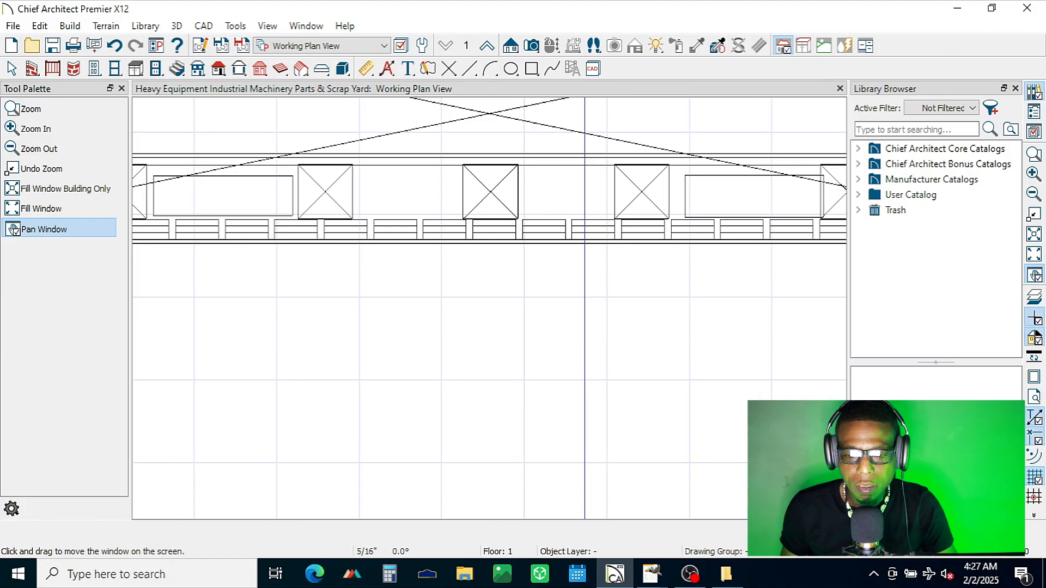
{"action": "key", "text": "Escape"}
{"action": "scroll", "coordinate": [569, 267], "scroll_direction": "down", "scroll_amount": 5}
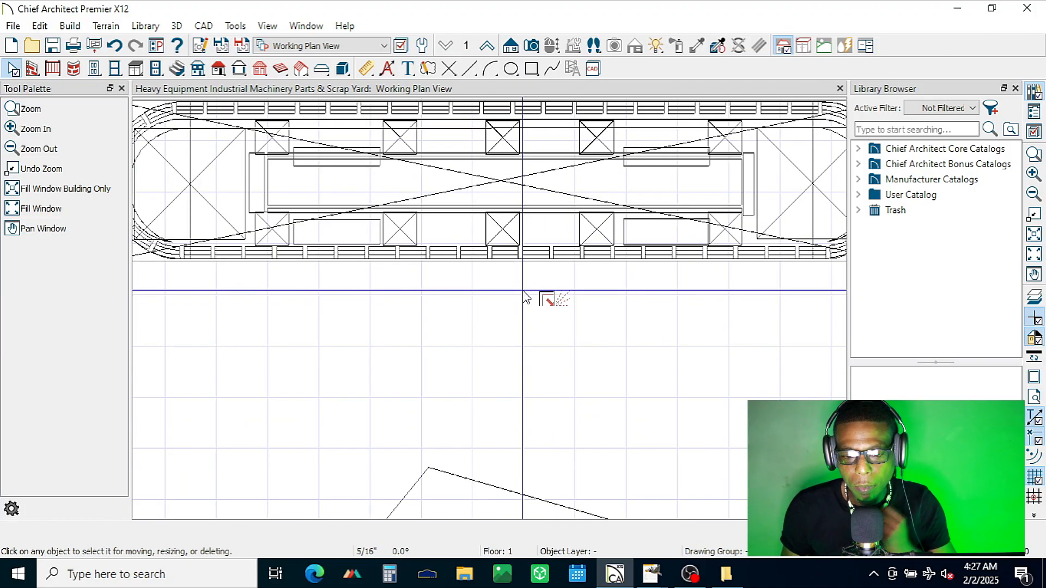
{"action": "left_click", "coordinate": [454, 253]}
{"action": "left_click", "coordinate": [453, 256]}
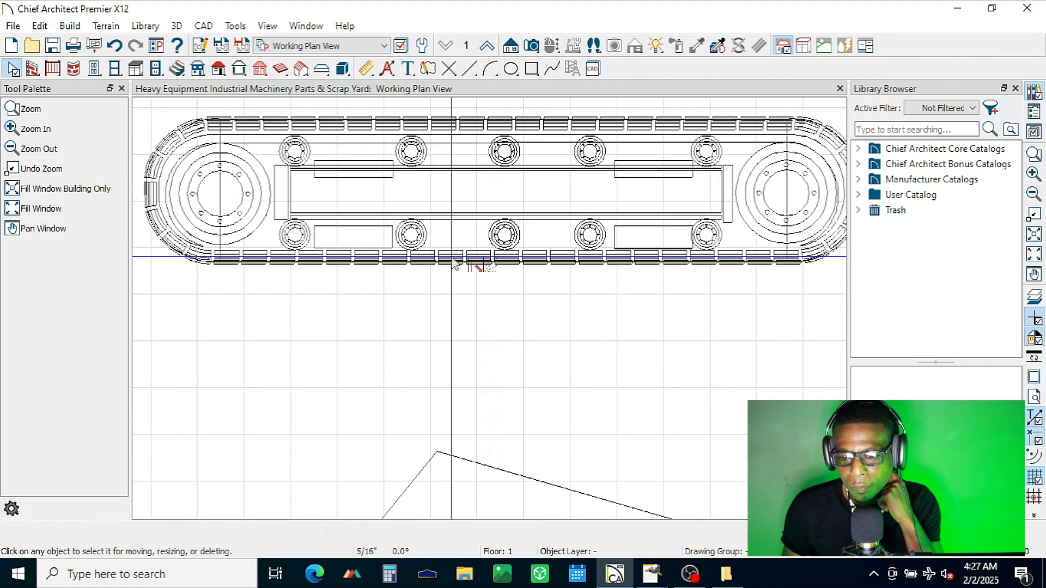
{"action": "left_click", "coordinate": [453, 257]}
{"action": "left_click", "coordinate": [442, 322]}
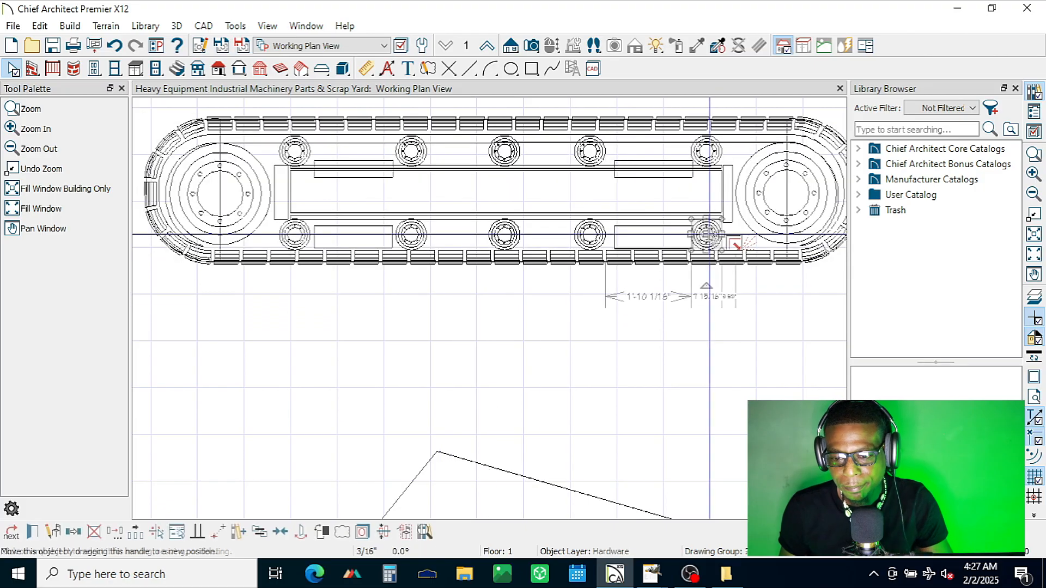
{"action": "left_click", "coordinate": [658, 263]}
{"action": "left_click", "coordinate": [659, 262]}
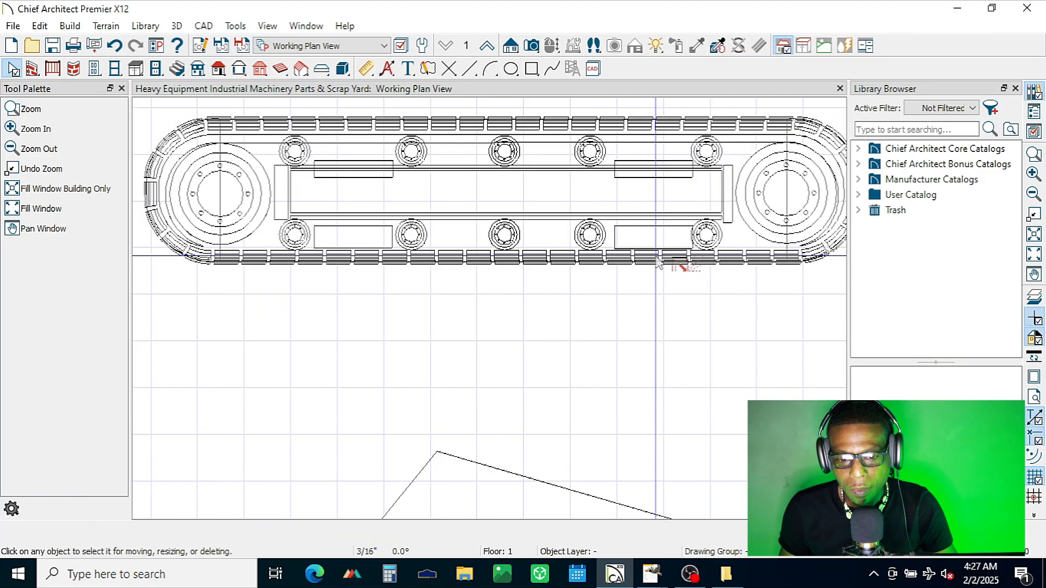
Step: Select the whole loose loop of track shoes just above the plain rounded outline in the parts column and copy it
{"action": "scroll", "coordinate": [648, 278], "scroll_direction": "down", "scroll_amount": 4}
{"action": "scroll", "coordinate": [643, 297], "scroll_direction": "down", "scroll_amount": 2}
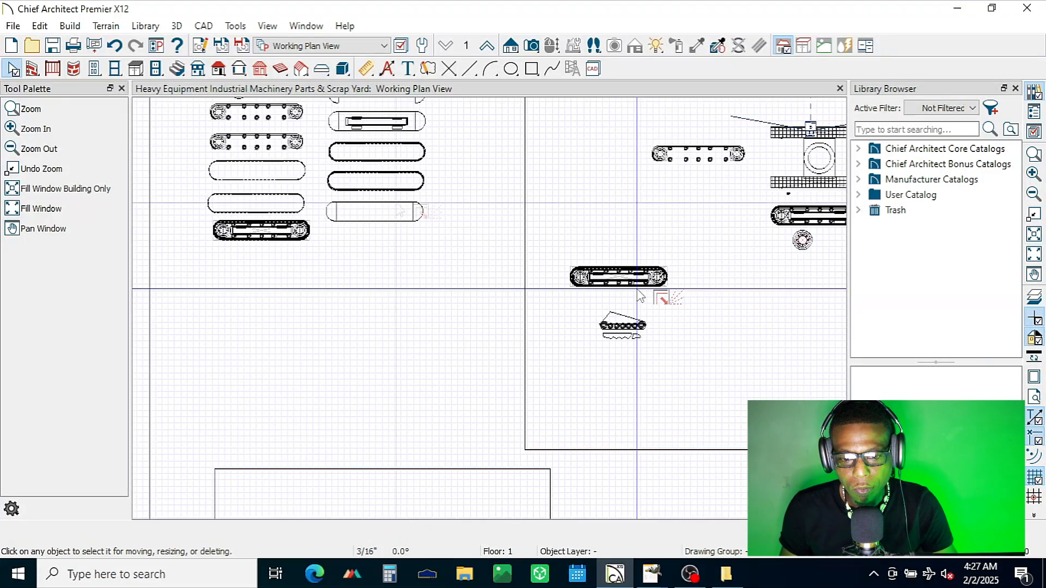
{"action": "scroll", "coordinate": [342, 173], "scroll_direction": "up", "scroll_amount": 3}
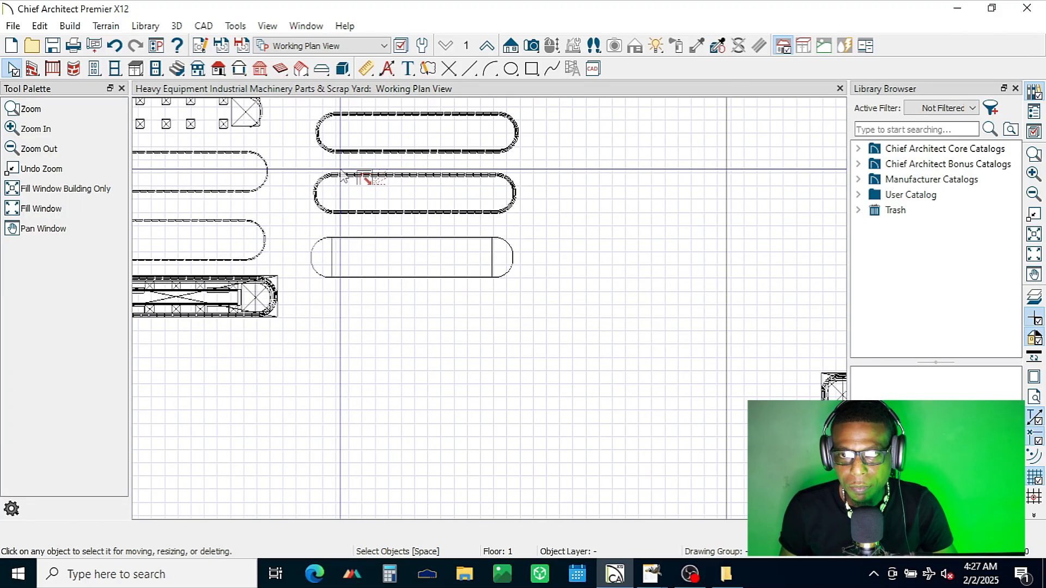
{"action": "scroll", "coordinate": [342, 173], "scroll_direction": "up", "scroll_amount": 2}
{"action": "left_click", "coordinate": [331, 179]}
{"action": "left_click_drag", "start_coordinate": [330, 180], "coordinate": [330, 240]}
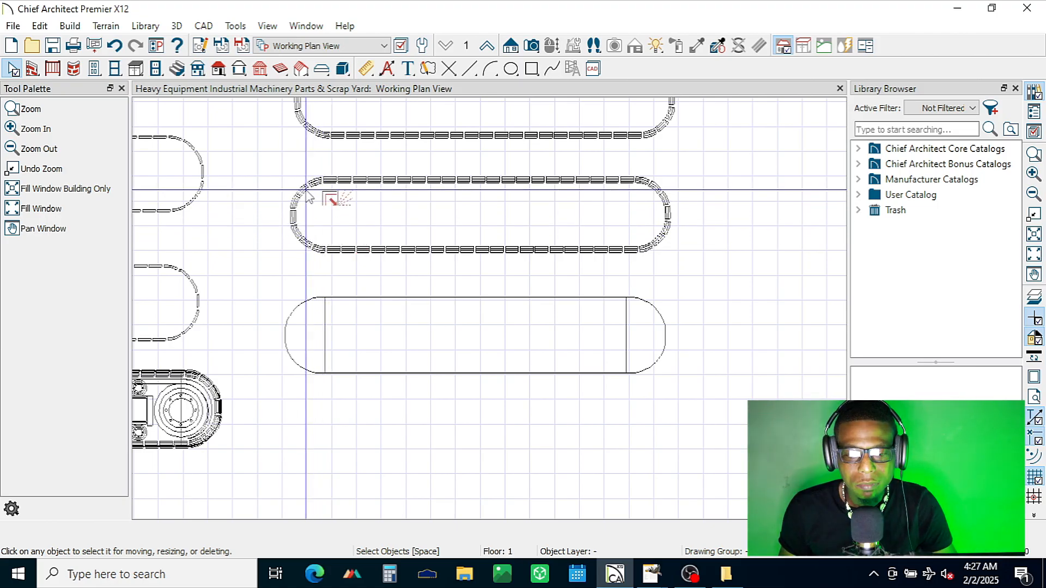
{"action": "left_click_drag", "start_coordinate": [263, 166], "coordinate": [675, 256]}
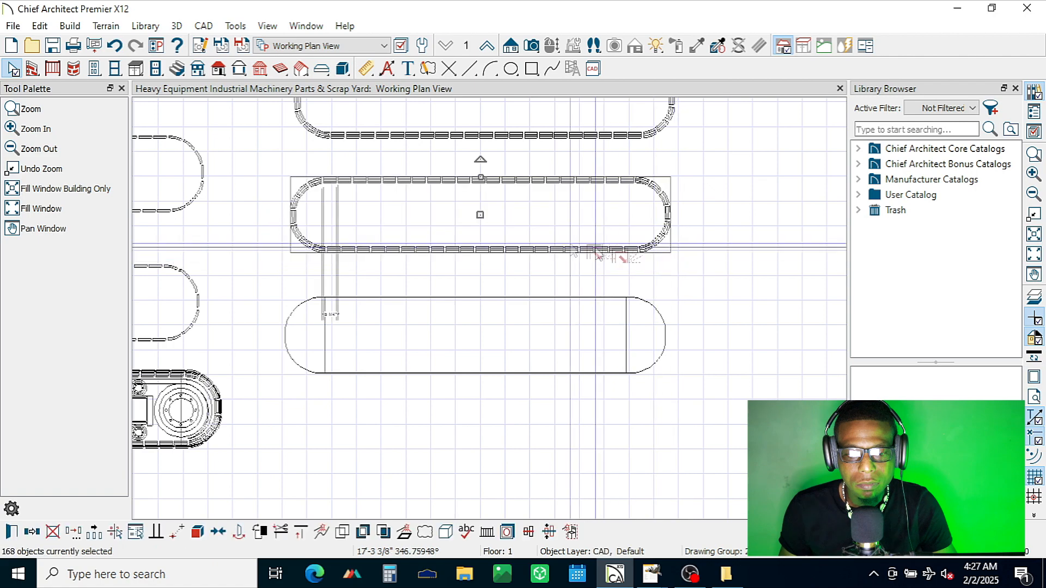
{"action": "left_click", "coordinate": [40, 26]}
{"action": "left_click", "coordinate": [60, 102]}
Step: Paste the track shoe loop near the small track outline, move it below the traced frame and bracket outlines, and deselect it
{"action": "scroll", "coordinate": [326, 240], "scroll_direction": "down", "scroll_amount": 4}
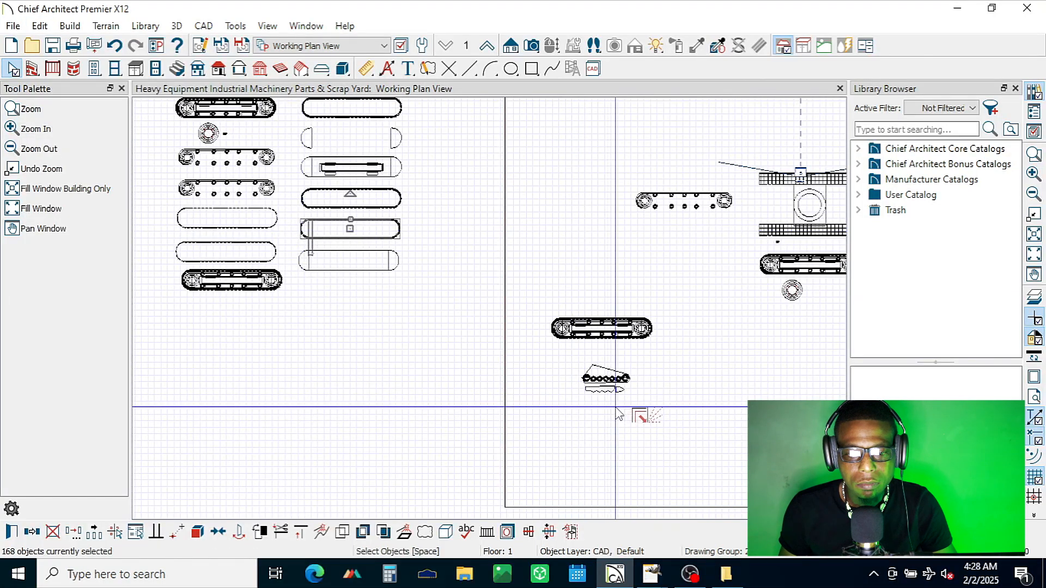
{"action": "scroll", "coordinate": [599, 403], "scroll_direction": "up", "scroll_amount": 5}
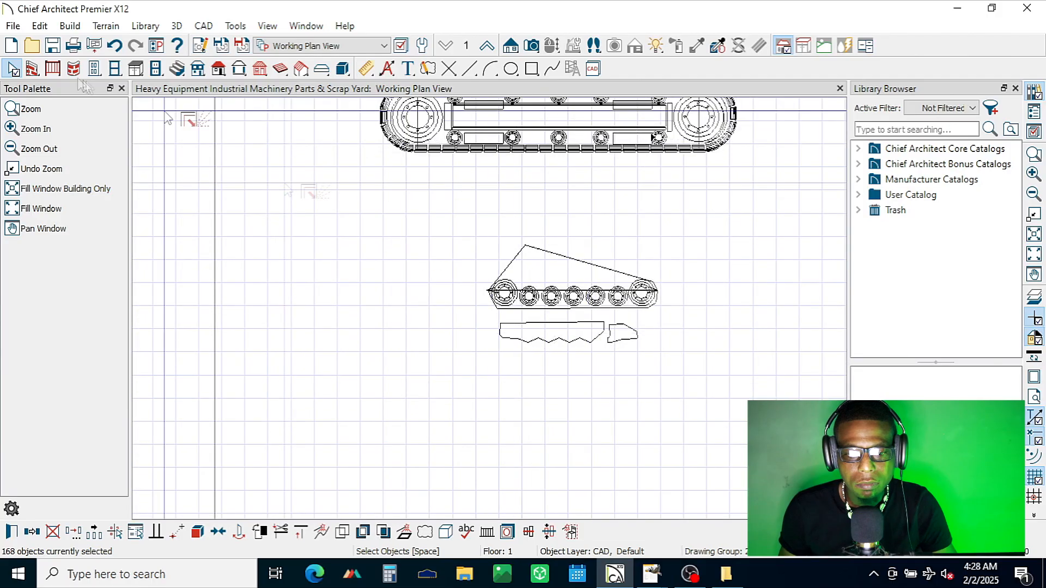
{"action": "left_click", "coordinate": [39, 25]}
{"action": "mouse_move", "coordinate": [209, 135]}
{"action": "left_click", "coordinate": [259, 136]}
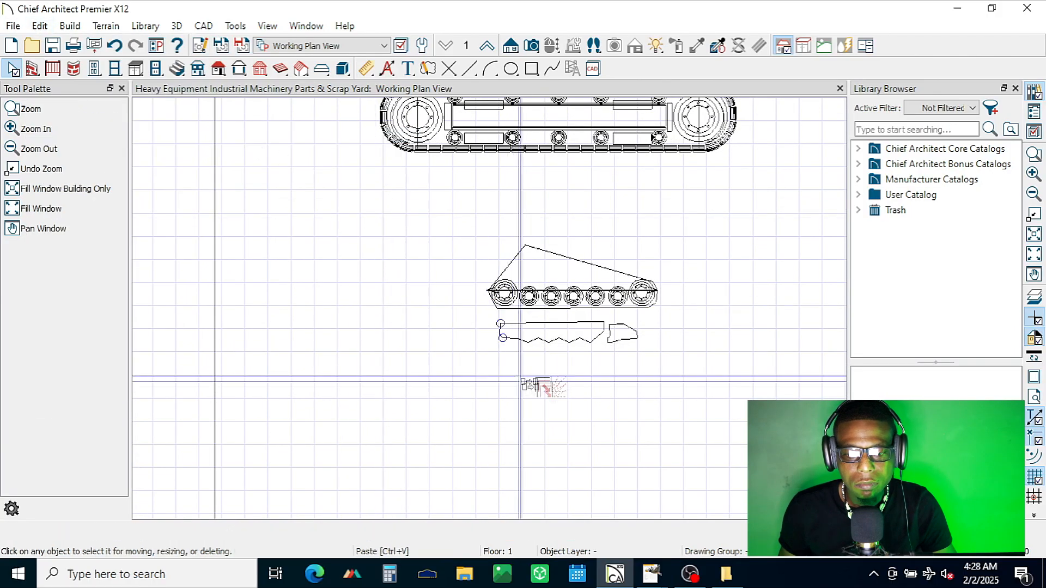
{"action": "left_click", "coordinate": [559, 360]}
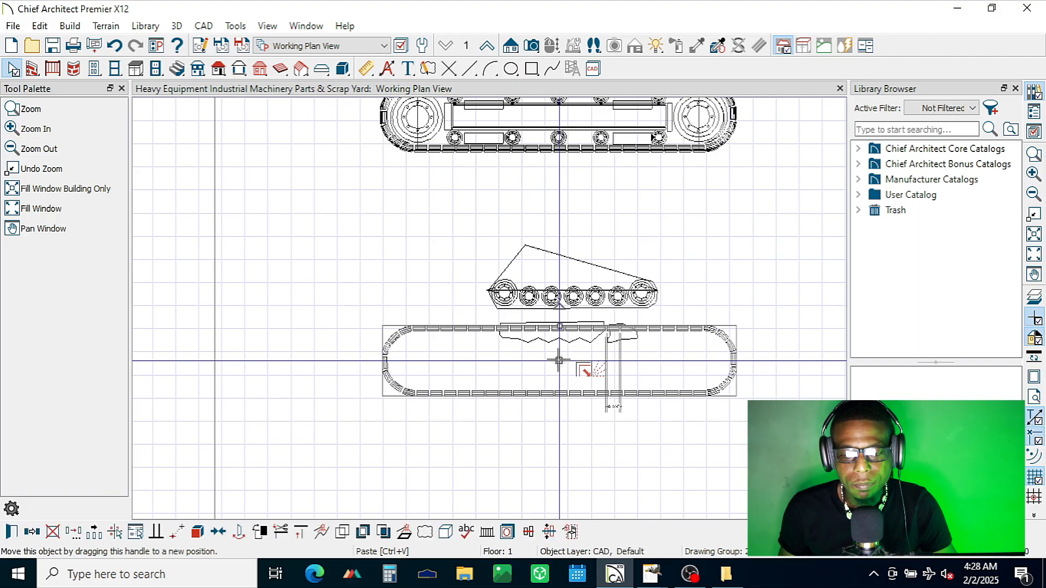
{"action": "left_click_drag", "start_coordinate": [556, 386], "coordinate": [563, 416]}
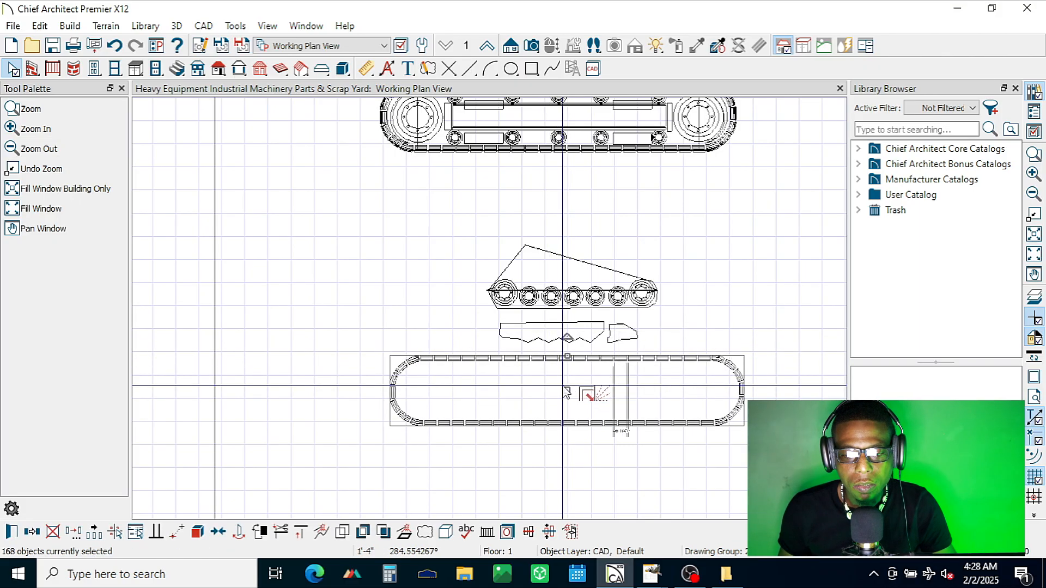
{"action": "left_click", "coordinate": [766, 305]}
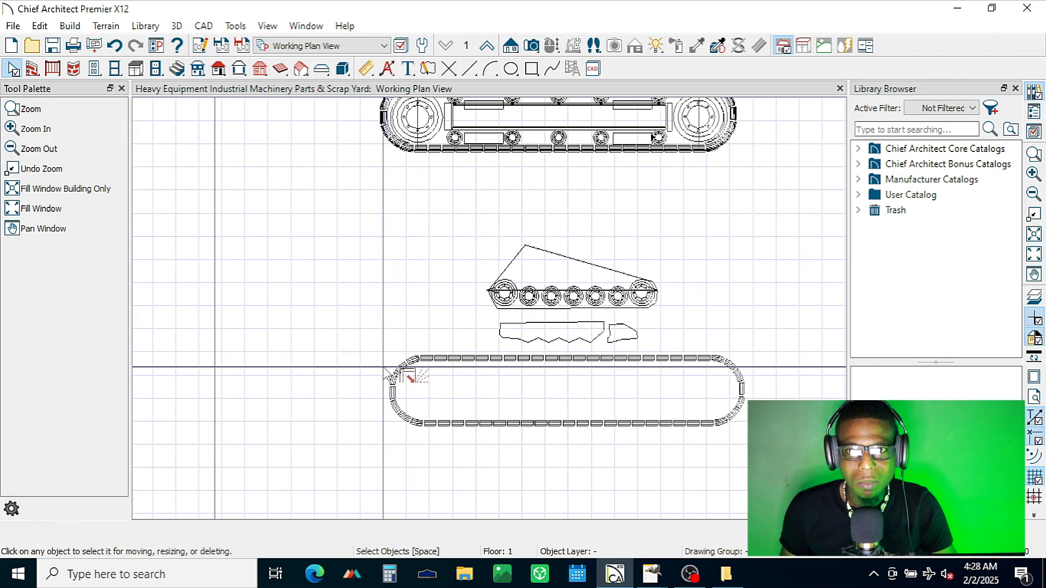
Step: Select the upper run of the pasted track shoe loop and move it up beneath the large track assembly
{"action": "left_click_drag", "start_coordinate": [382, 367], "coordinate": [409, 366]}
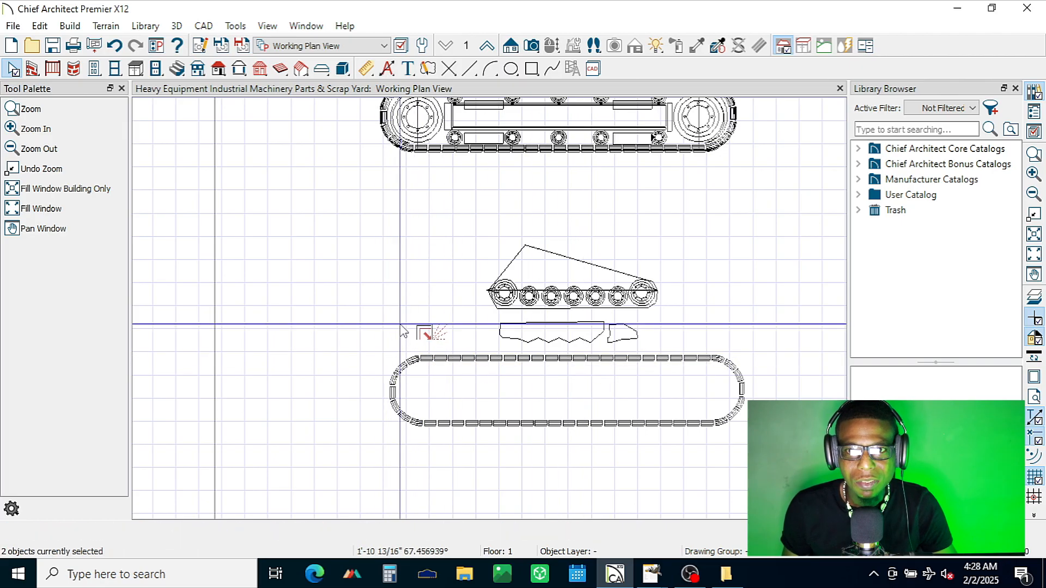
{"action": "left_click_drag", "start_coordinate": [750, 353], "coordinate": [757, 376]}
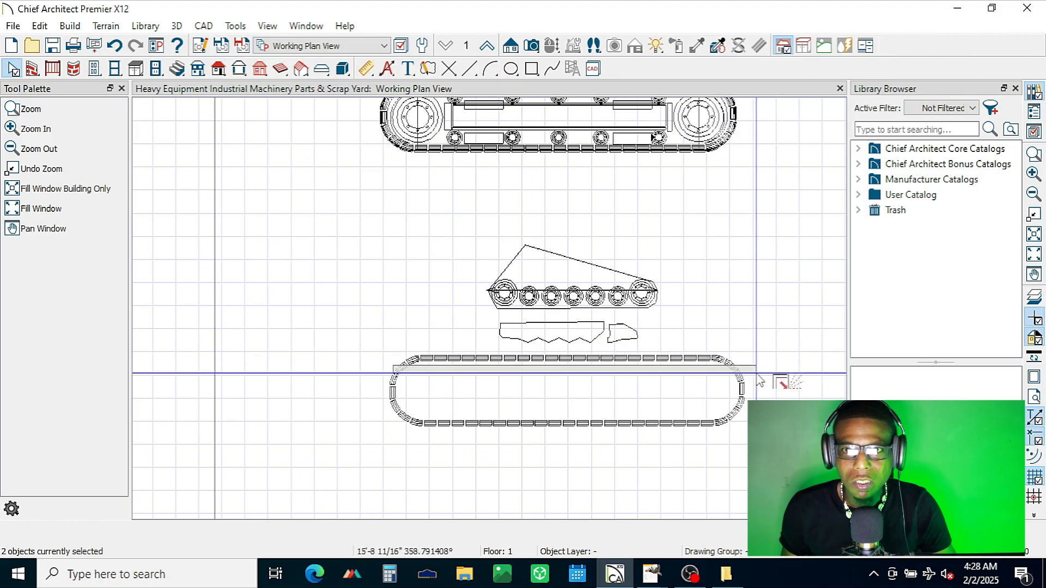
{"action": "left_click_drag", "start_coordinate": [758, 379], "coordinate": [750, 376]}
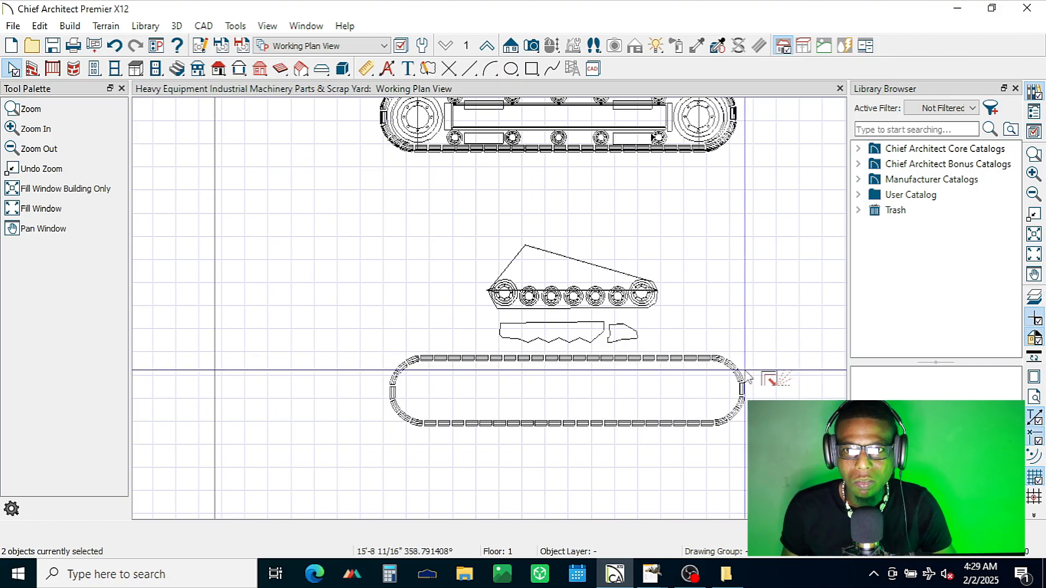
{"action": "left_click_drag", "start_coordinate": [745, 367], "coordinate": [338, 353]}
{"action": "left_click_drag", "start_coordinate": [564, 361], "coordinate": [556, 177]}
Step: Select the remaining lower run of track shoes, scale it down to the small track's width and move it up around the wheels
{"action": "left_click_drag", "start_coordinate": [364, 370], "coordinate": [756, 442]}
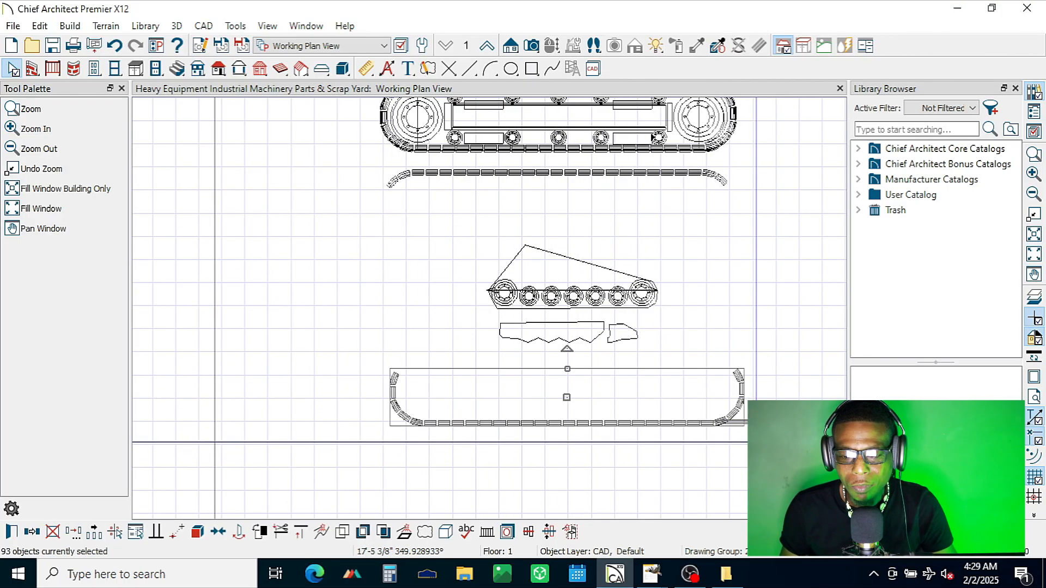
{"action": "left_click_drag", "start_coordinate": [567, 369], "coordinate": [573, 303]}
{"action": "scroll", "coordinate": [587, 297], "scroll_direction": "up", "scroll_amount": 3}
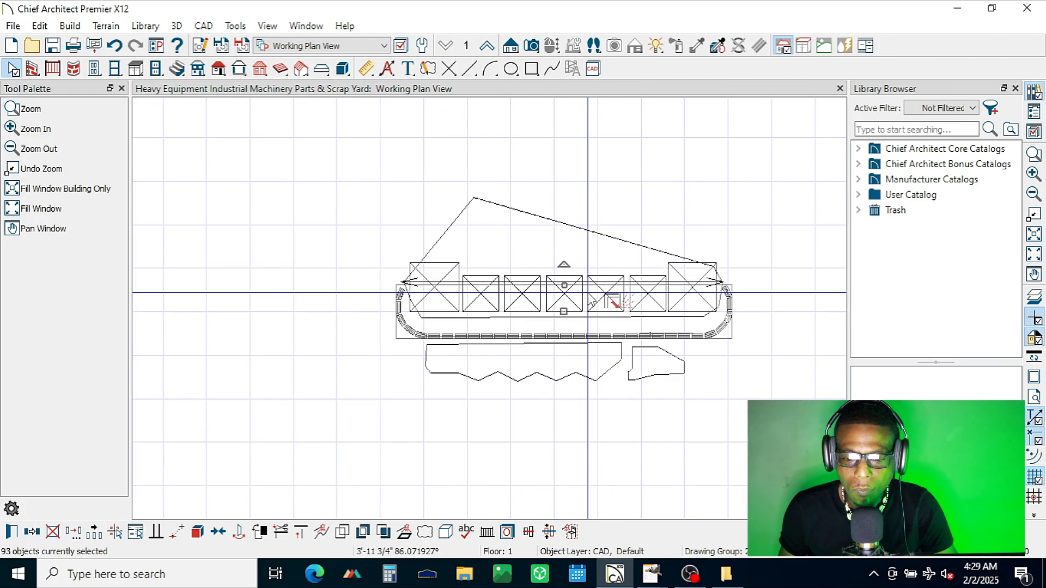
{"action": "scroll", "coordinate": [612, 264], "scroll_direction": "up", "scroll_amount": 3}
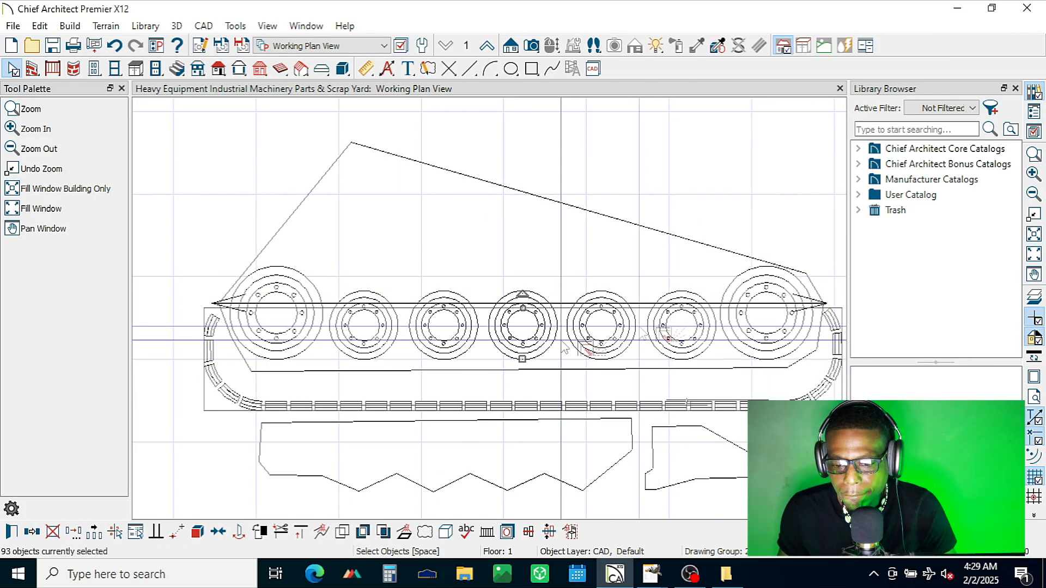
{"action": "left_click_drag", "start_coordinate": [521, 361], "coordinate": [523, 318]}
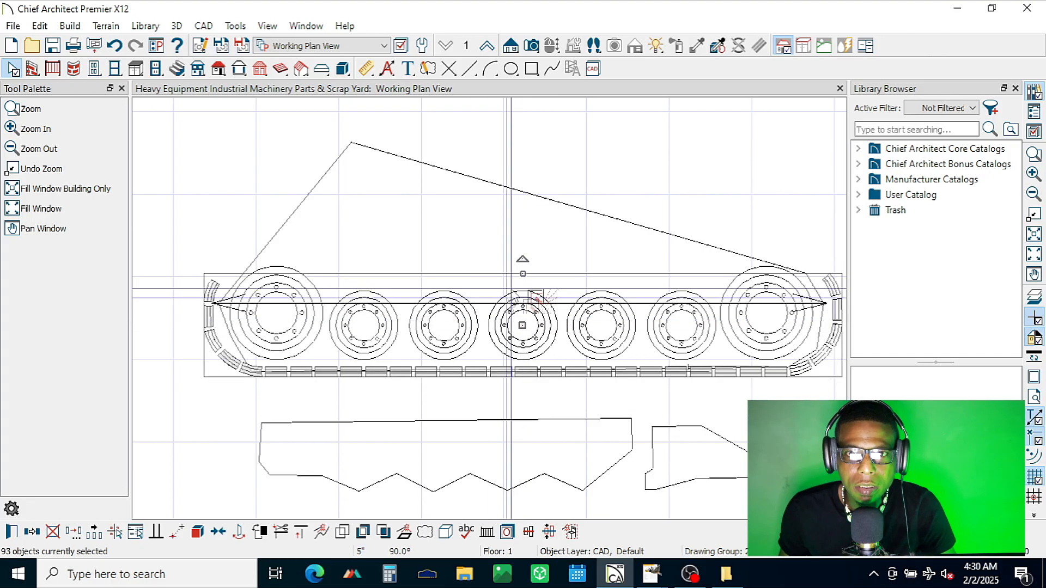
Step: Shrink the lower shoe run slightly more, centre it horizontally and nudge it up against the undersides of the wheels
{"action": "left_click_drag", "start_coordinate": [521, 276], "coordinate": [521, 276]}
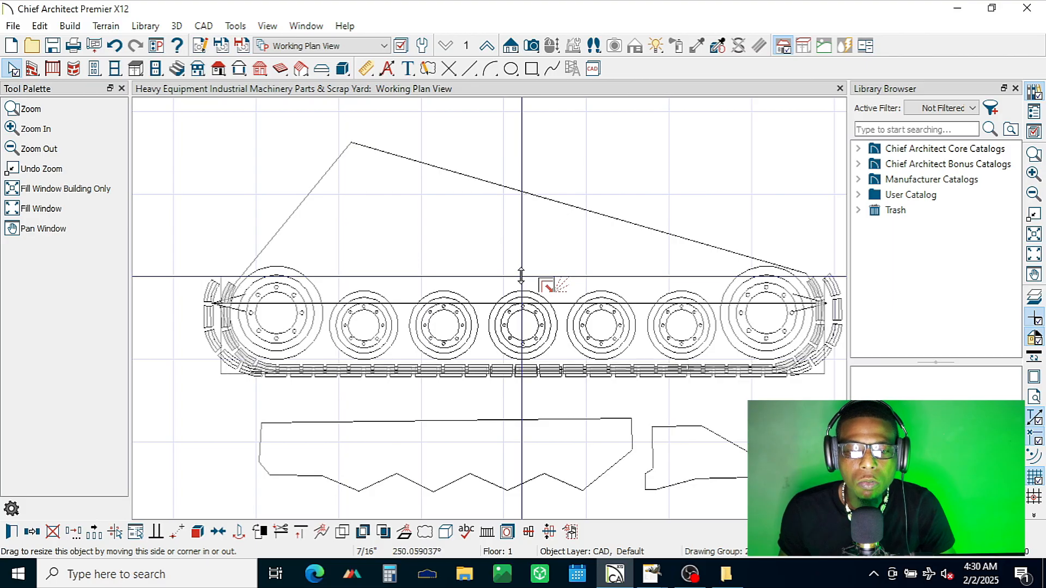
{"action": "left_click_drag", "start_coordinate": [522, 276], "coordinate": [525, 275]}
{"action": "key", "text": "Left"}
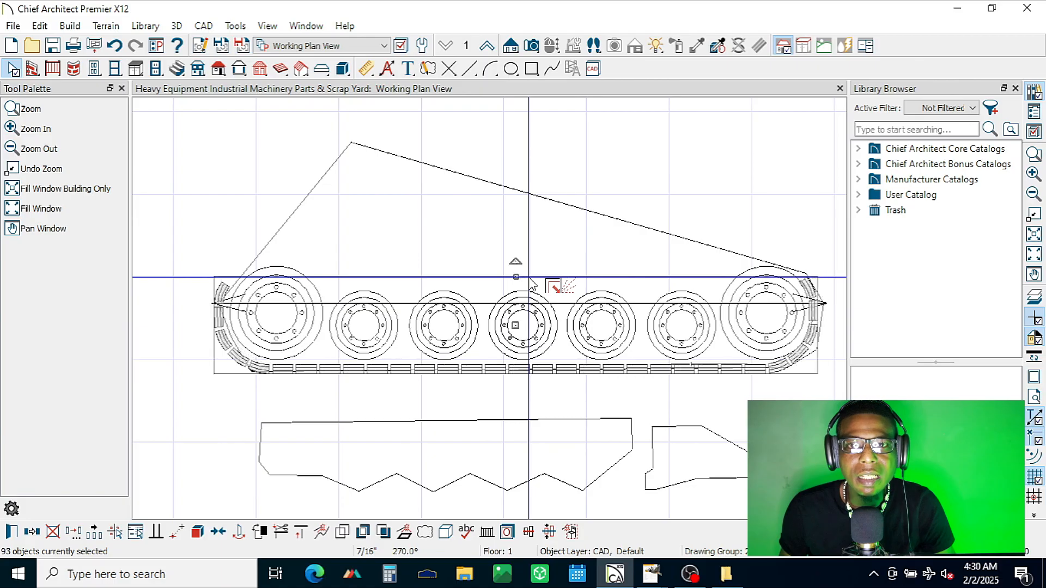
{"action": "key", "text": "Right"}
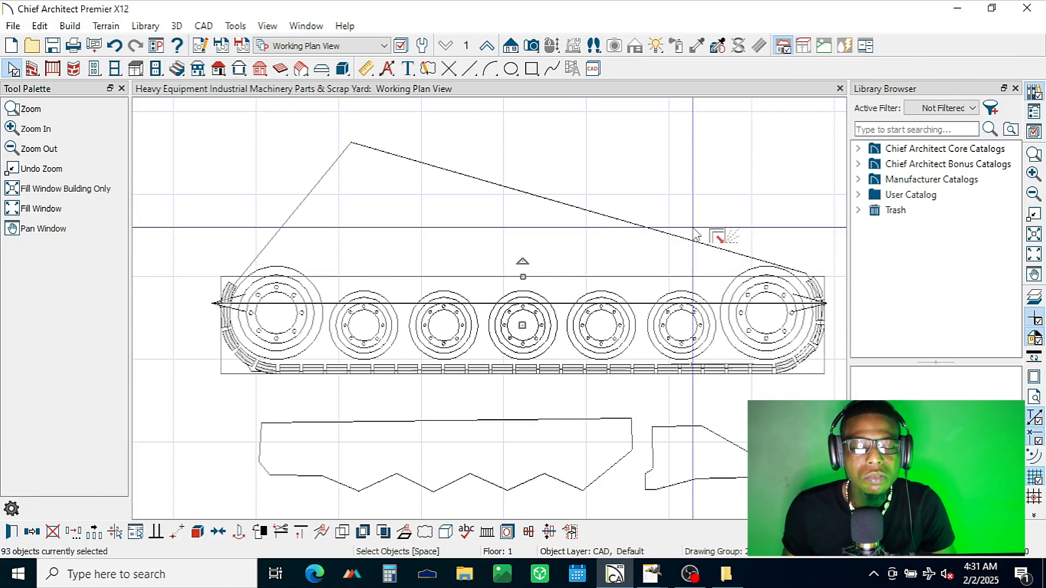
{"action": "key", "text": "Up"}
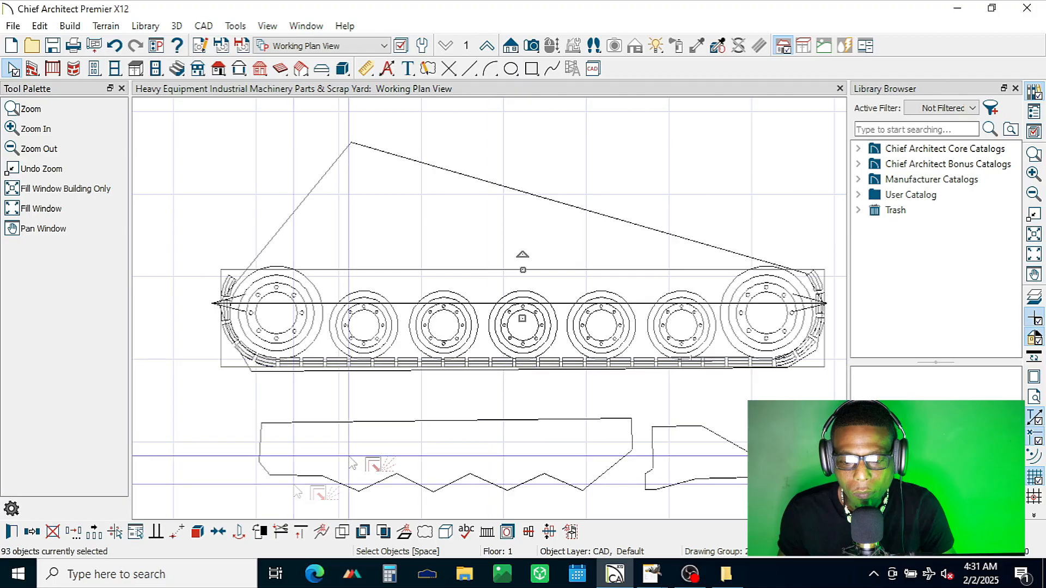
Step: Fine-adjust the shoe run with a point-to-point move using the middle wheel's centre as reference and deselect it
{"action": "left_click", "coordinate": [177, 531]}
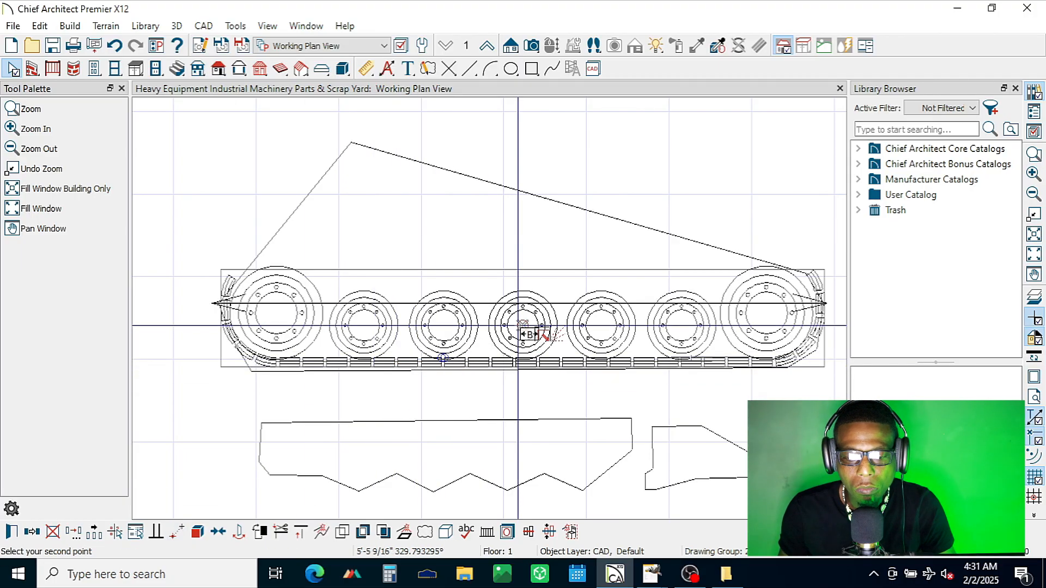
{"action": "scroll", "coordinate": [522, 325], "scroll_direction": "up", "scroll_amount": 6}
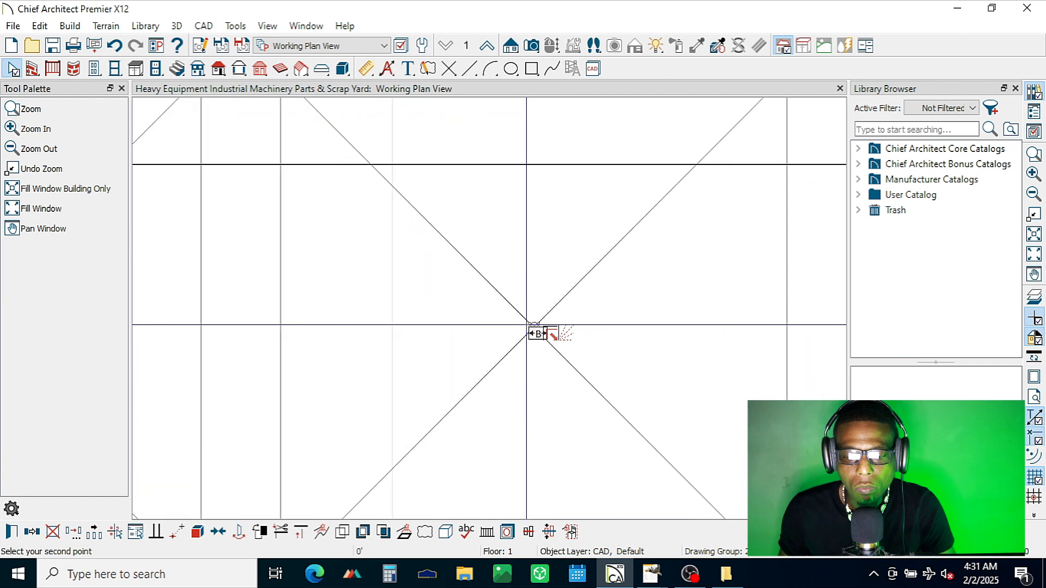
{"action": "scroll", "coordinate": [527, 326], "scroll_direction": "down", "scroll_amount": 4}
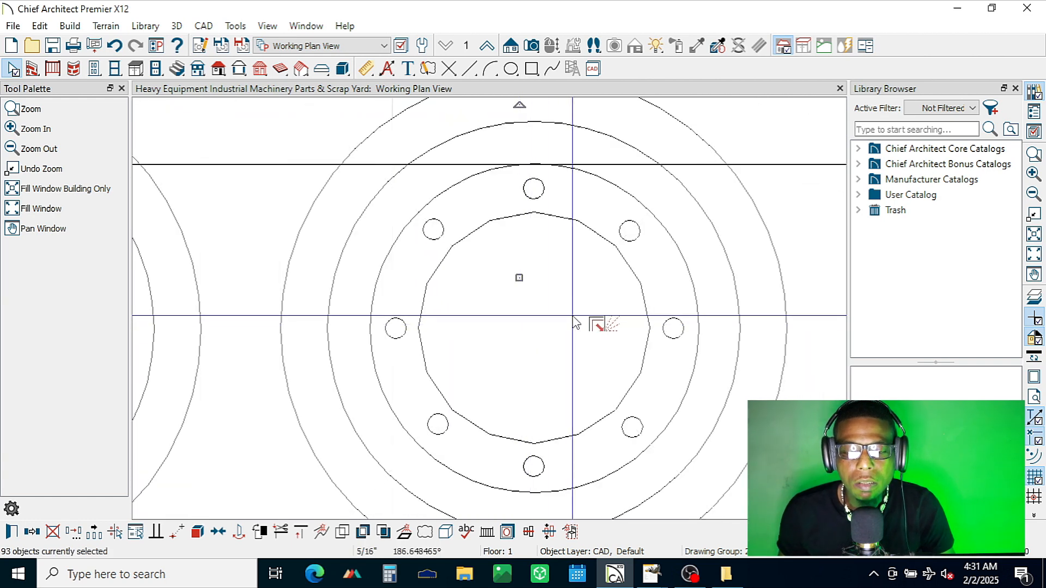
{"action": "scroll", "coordinate": [572, 316], "scroll_direction": "down", "scroll_amount": 4}
{"action": "scroll", "coordinate": [569, 323], "scroll_direction": "down", "scroll_amount": 3}
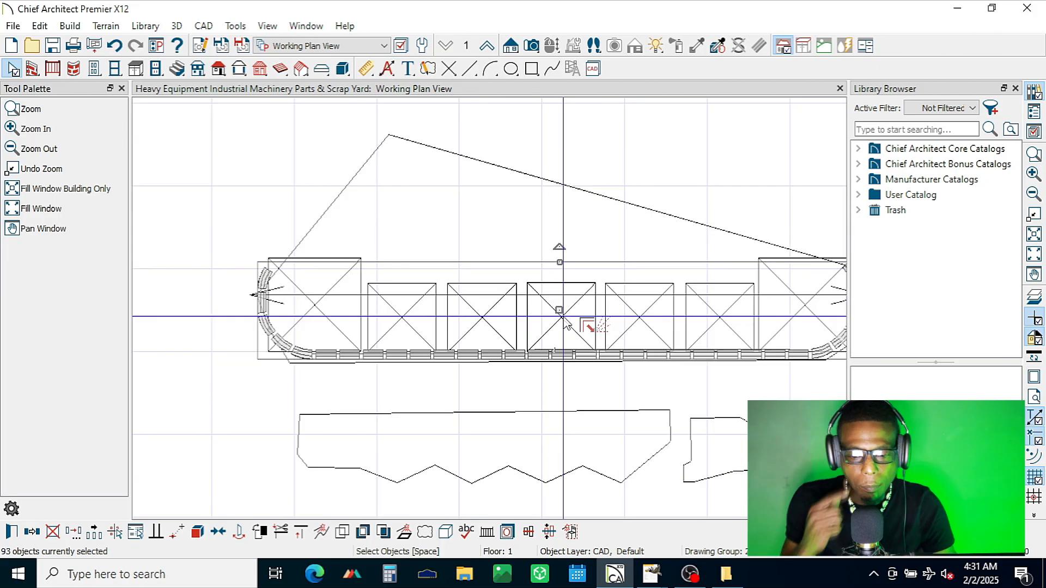
{"action": "scroll", "coordinate": [219, 338], "scroll_direction": "down", "scroll_amount": 1}
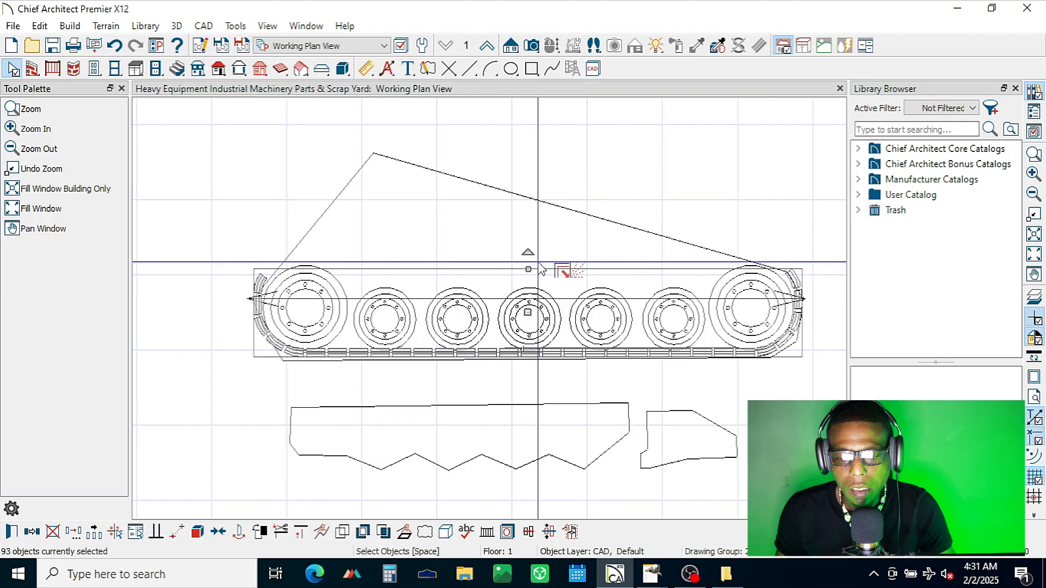
{"action": "scroll", "coordinate": [542, 268], "scroll_direction": "up", "scroll_amount": 1}
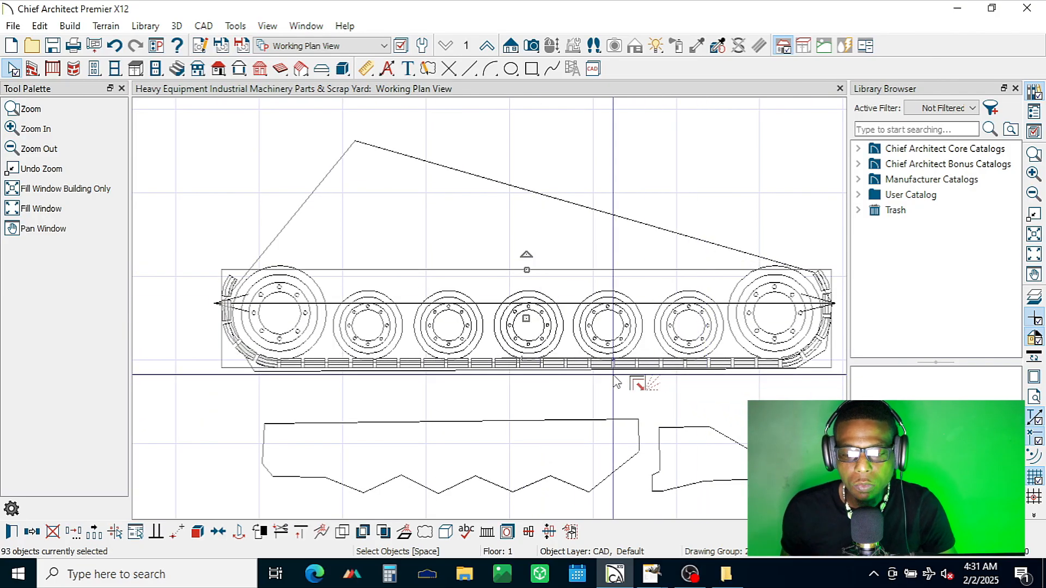
{"action": "key", "text": "Escape"}
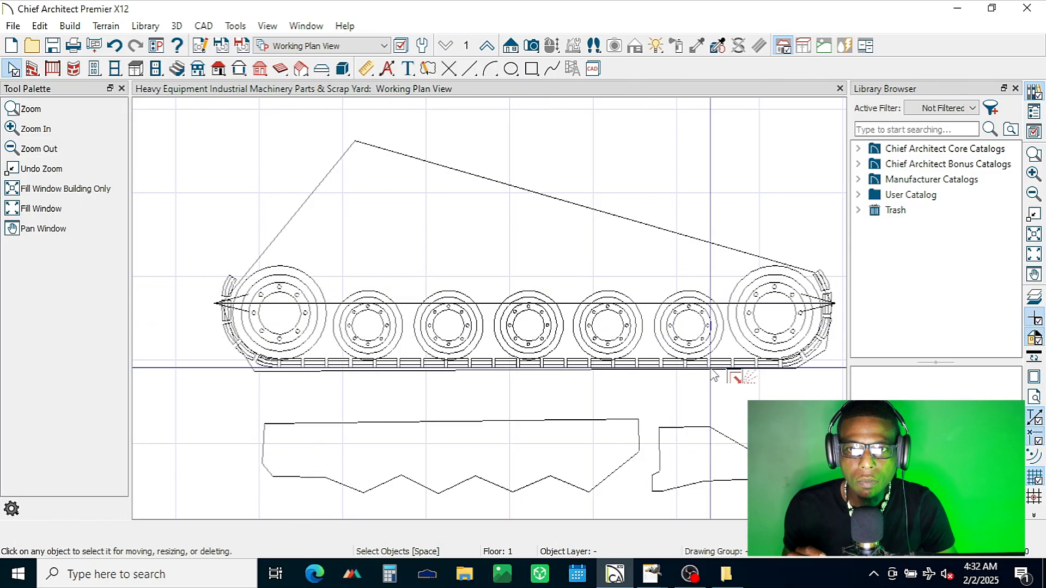
{"action": "scroll", "coordinate": [710, 375], "scroll_direction": "down", "scroll_amount": 2}
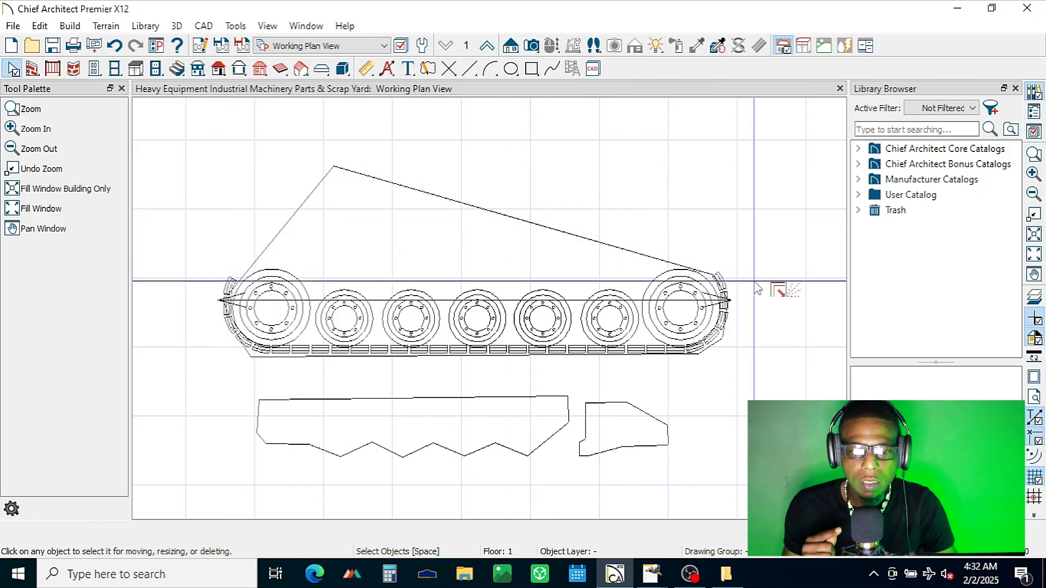
Step: Compare the small track drawing with the undercarriage in the compact track loader side-view reference image
{"action": "left_click", "coordinate": [44, 228]}
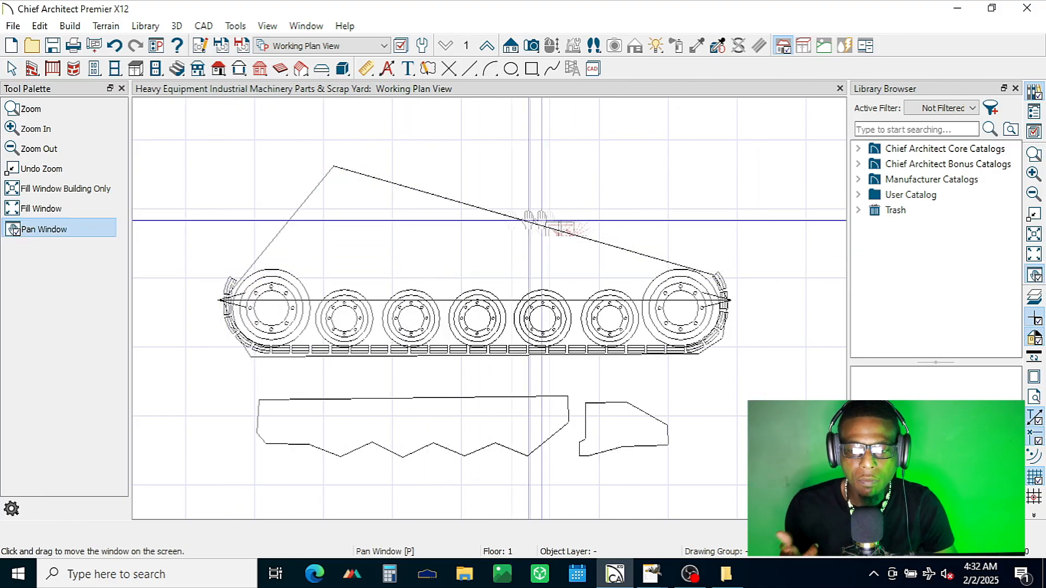
{"action": "left_click_drag", "start_coordinate": [543, 217], "coordinate": [654, 201]}
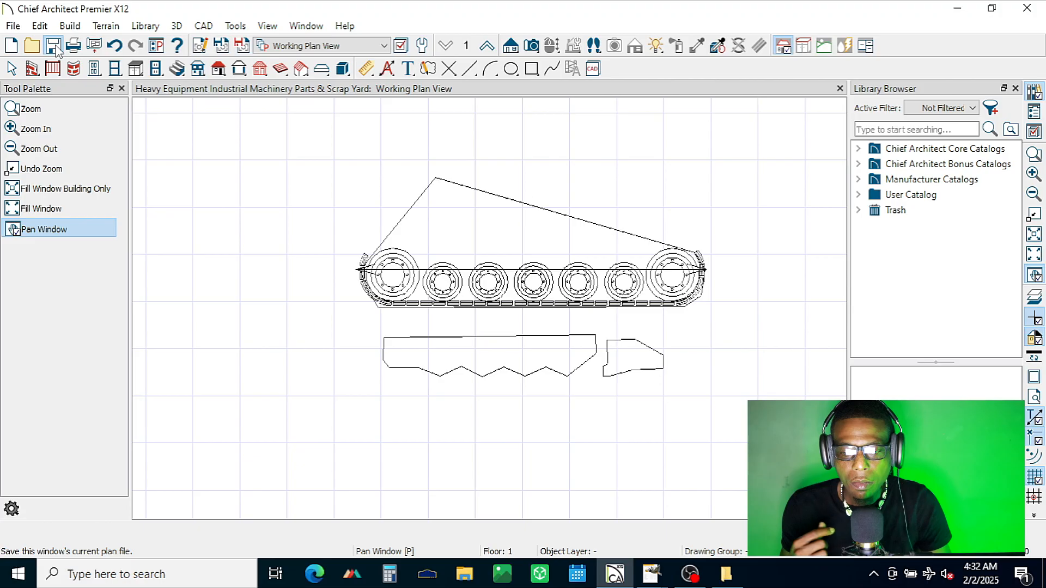
{"action": "scroll", "coordinate": [708, 240], "scroll_direction": "down", "scroll_amount": 6}
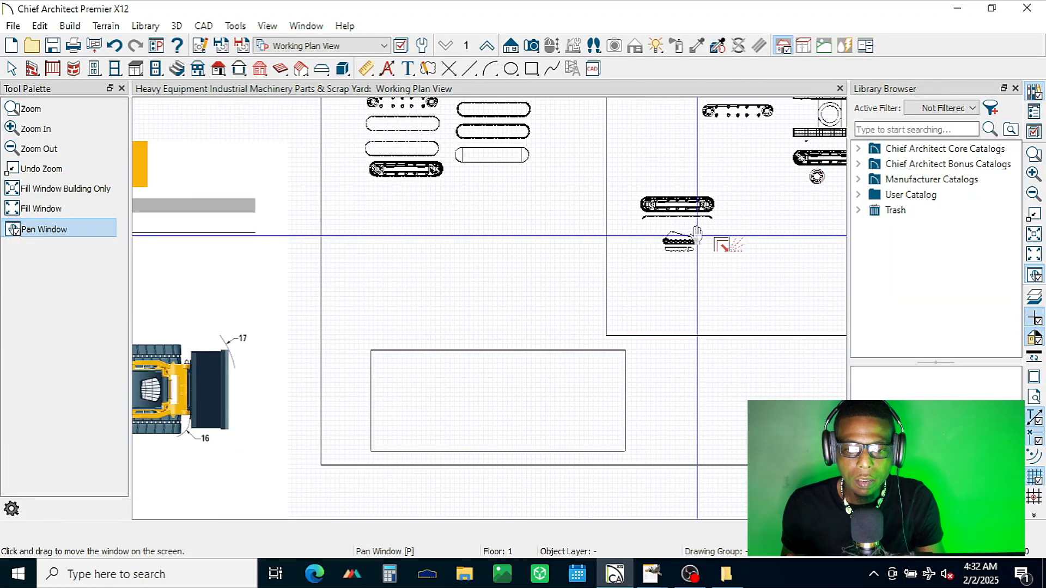
{"action": "scroll", "coordinate": [697, 236], "scroll_direction": "down", "scroll_amount": 7}
{"action": "scroll", "coordinate": [314, 328], "scroll_direction": "up", "scroll_amount": 11}
{"action": "scroll", "coordinate": [315, 328], "scroll_direction": "up", "scroll_amount": 4}
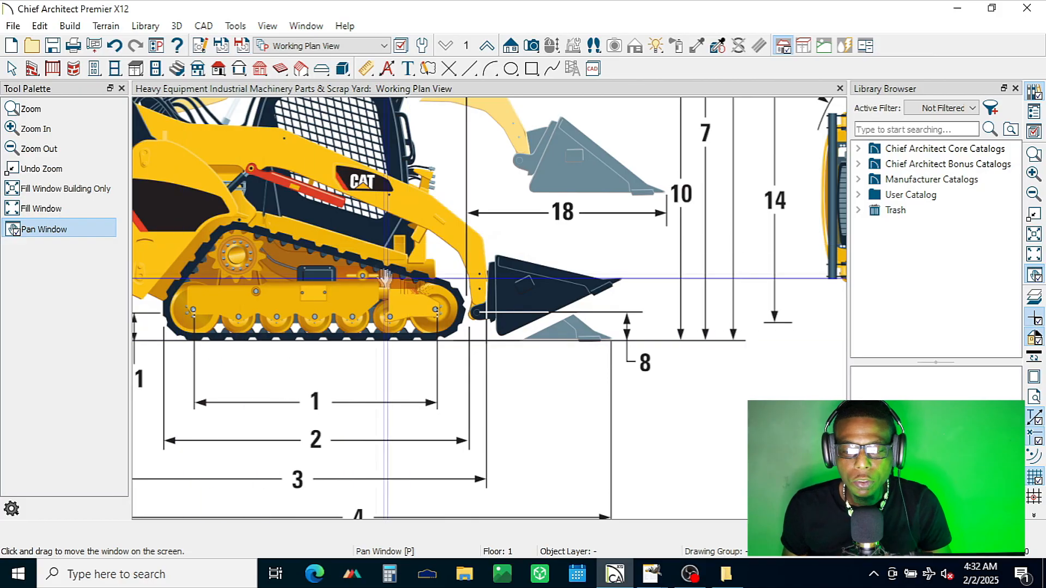
{"action": "left_click_drag", "start_coordinate": [735, 182], "coordinate": [1, 357]}
{"action": "key", "text": "space"}
{"action": "scroll", "coordinate": [438, 272], "scroll_direction": "down", "scroll_amount": 5}
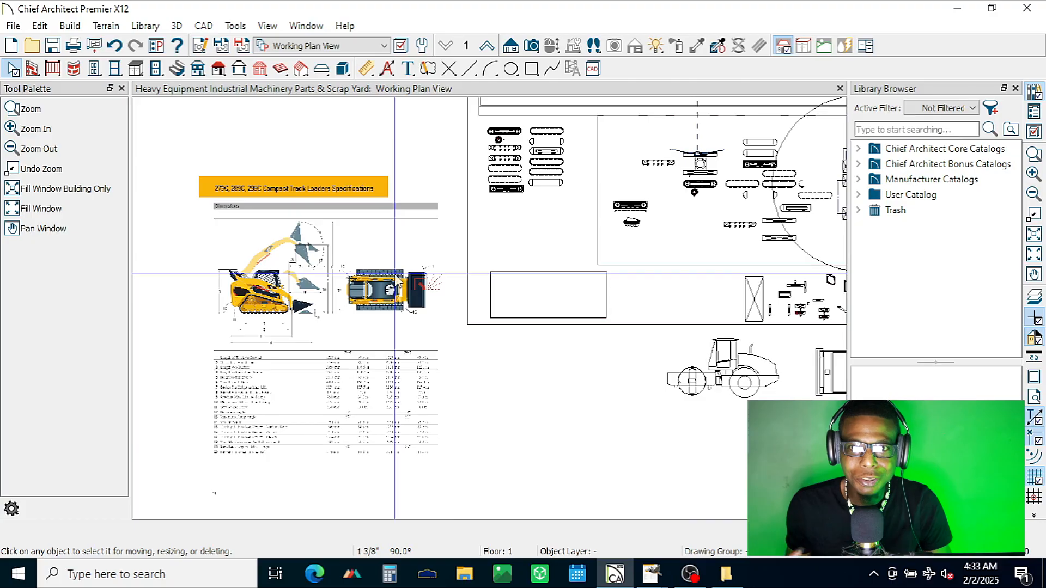
{"action": "scroll", "coordinate": [648, 218], "scroll_direction": "up", "scroll_amount": 5}
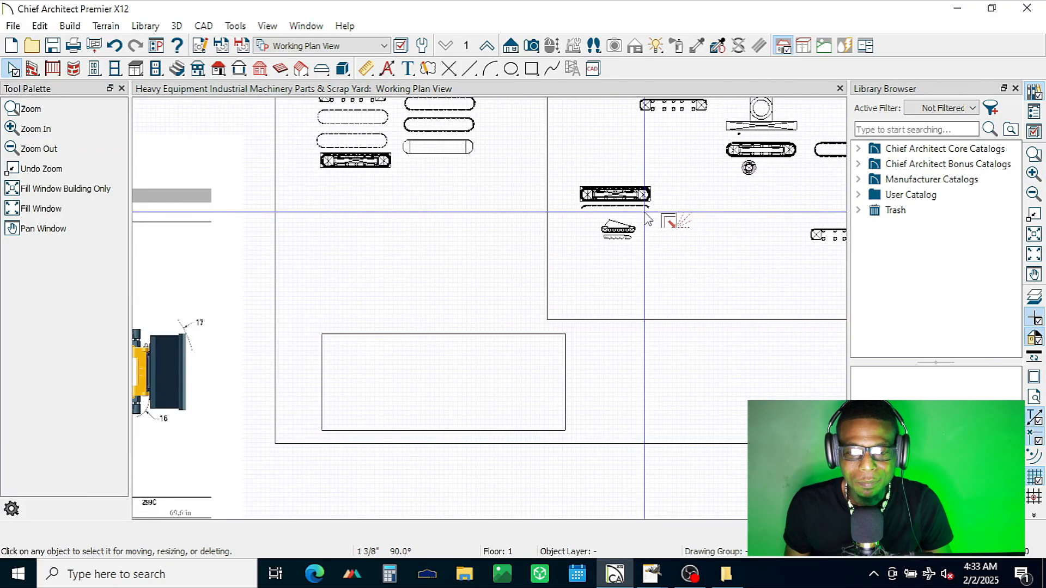
{"action": "scroll", "coordinate": [648, 218], "scroll_direction": "up", "scroll_amount": 6}
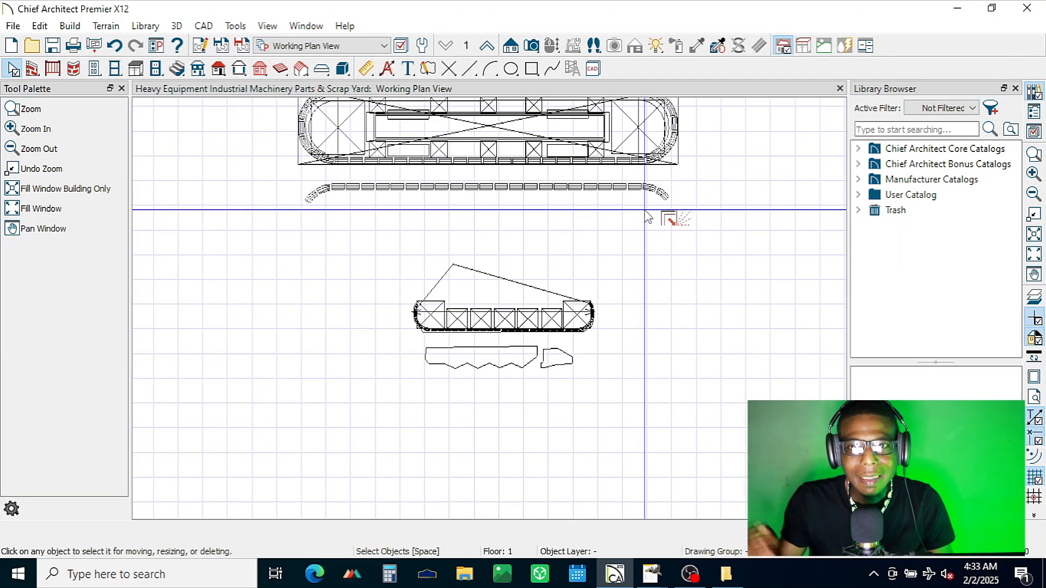
{"action": "scroll", "coordinate": [196, 327], "scroll_direction": "up", "scroll_amount": 5}
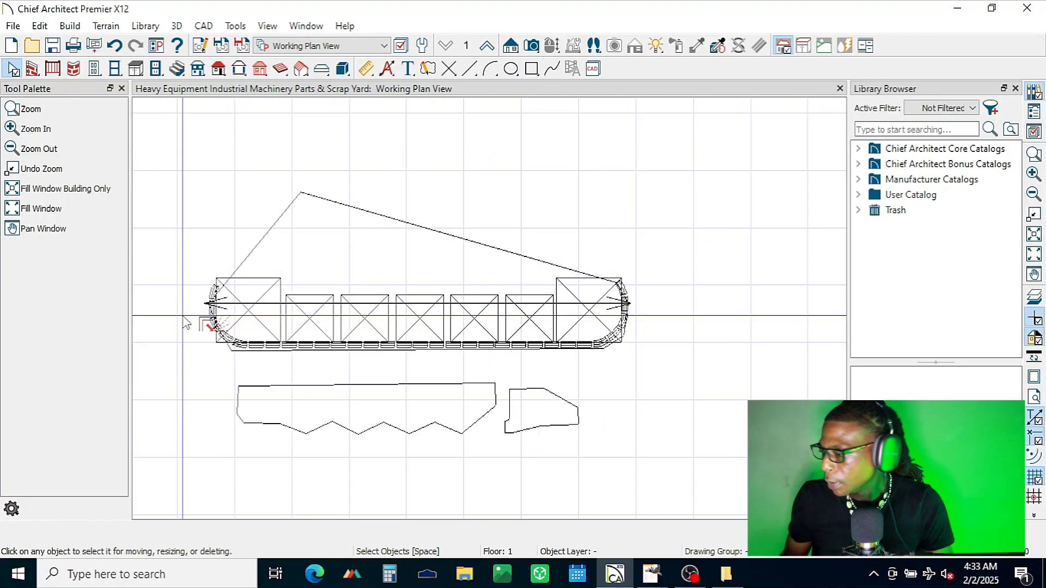
{"action": "scroll", "coordinate": [480, 403], "scroll_direction": "down", "scroll_amount": 2}
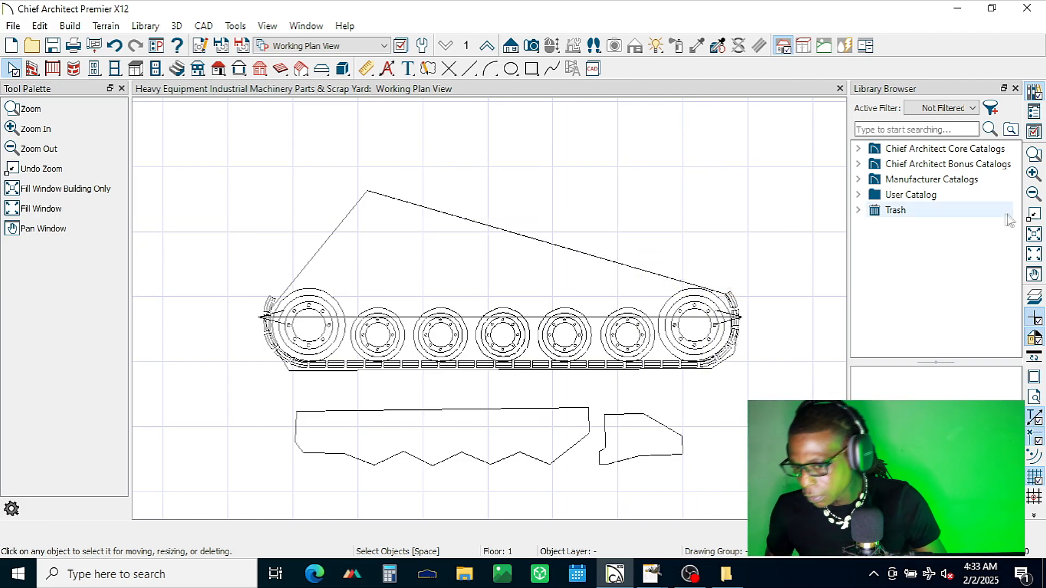
Step: Duplicate the spare shoe run beneath the large track assembly and place the copy about 2'-11" lower, just above the small track
{"action": "left_click", "coordinate": [1035, 276]}
{"action": "left_click_drag", "start_coordinate": [485, 149], "coordinate": [485, 392]}
{"action": "scroll", "coordinate": [446, 281], "scroll_direction": "down", "scroll_amount": 3}
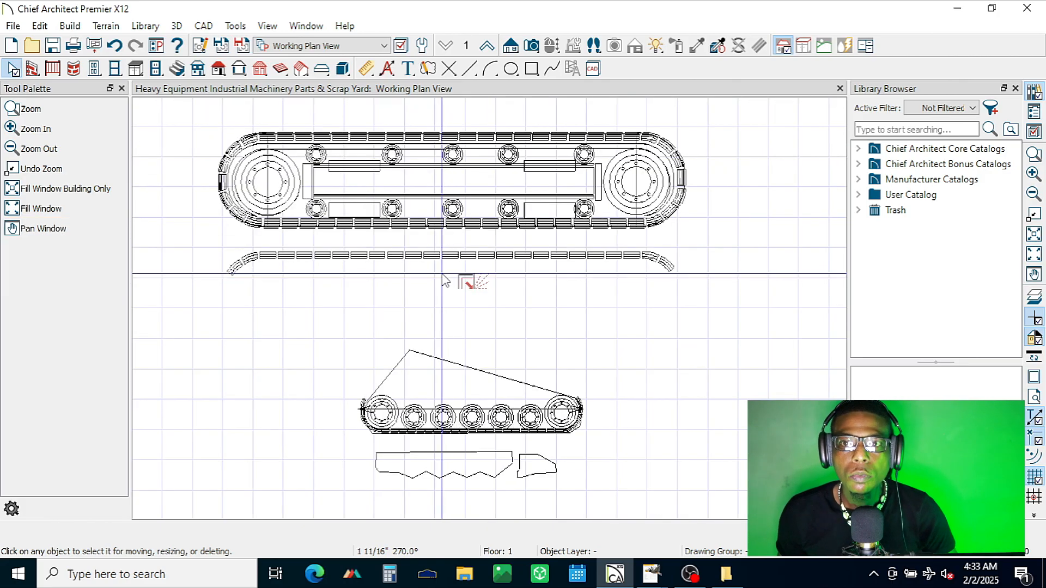
{"action": "left_click_drag", "start_coordinate": [204, 244], "coordinate": [653, 278]}
{"action": "left_click", "coordinate": [39, 26]}
{"action": "left_click", "coordinate": [60, 121]}
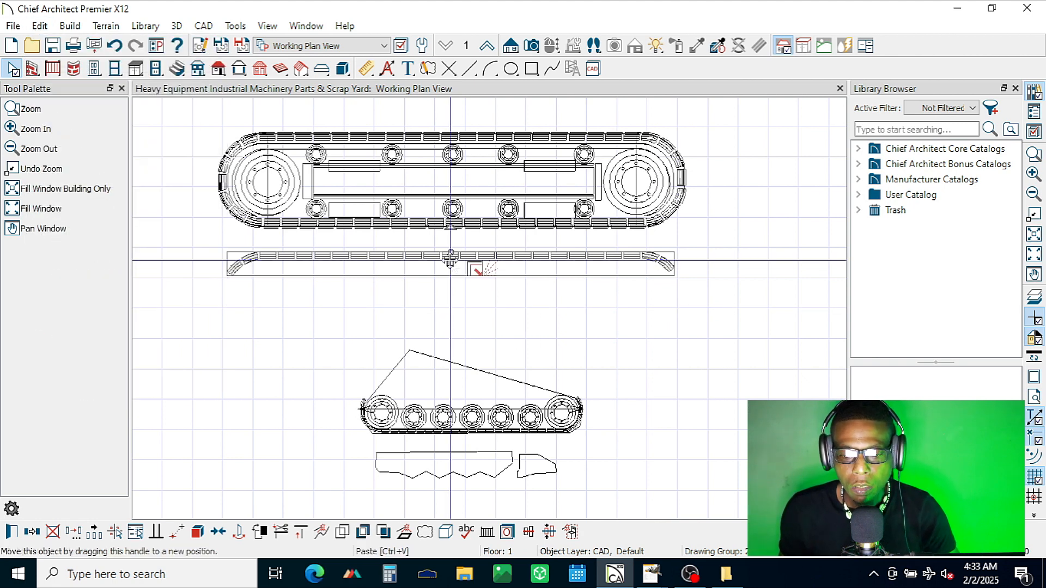
{"action": "left_click_drag", "start_coordinate": [450, 261], "coordinate": [447, 351]}
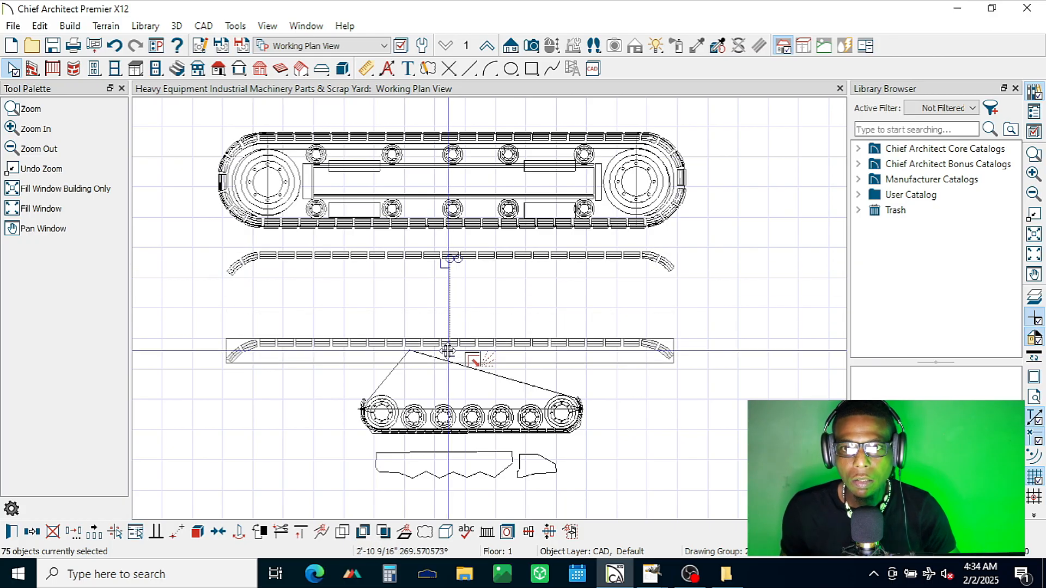
Step: Rotate the copied shoe run to match the small track's long sloping line, scale it down and move it onto that line
{"action": "mouse_move", "coordinate": [447, 349]}
{"action": "left_mouse_down"}
{"action": "mouse_move", "coordinate": [460, 316]}
{"action": "mouse_move", "coordinate": [460, 364]}
{"action": "left_mouse_up"}
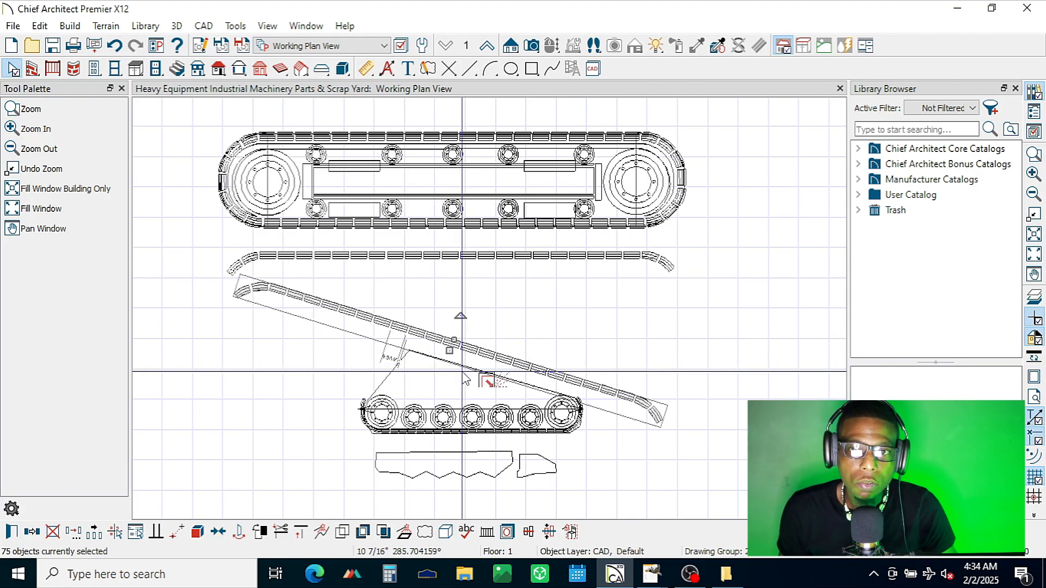
{"action": "scroll", "coordinate": [450, 342], "scroll_direction": "up", "scroll_amount": 3}
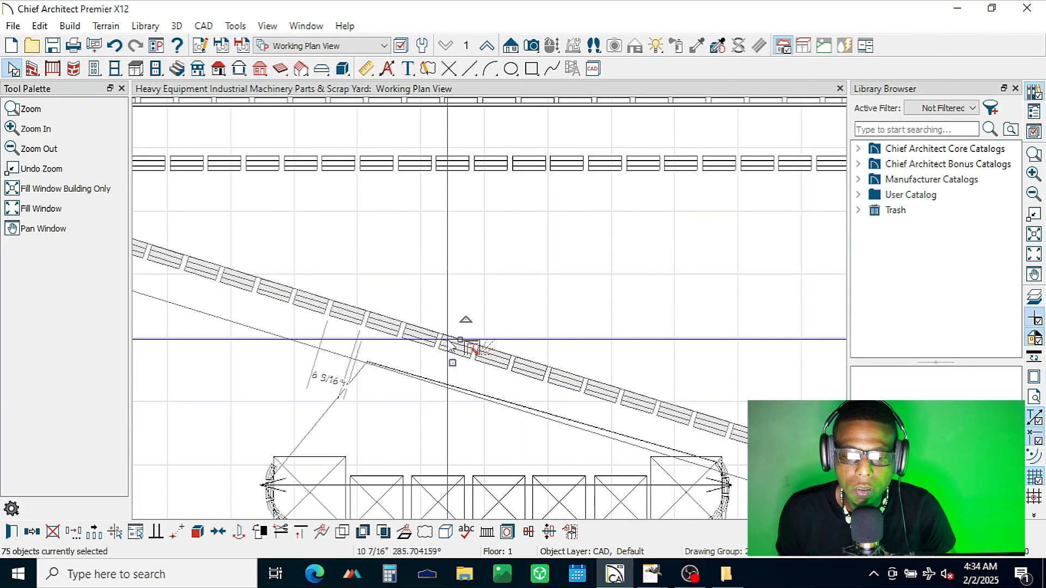
{"action": "scroll", "coordinate": [450, 343], "scroll_direction": "up", "scroll_amount": 1}
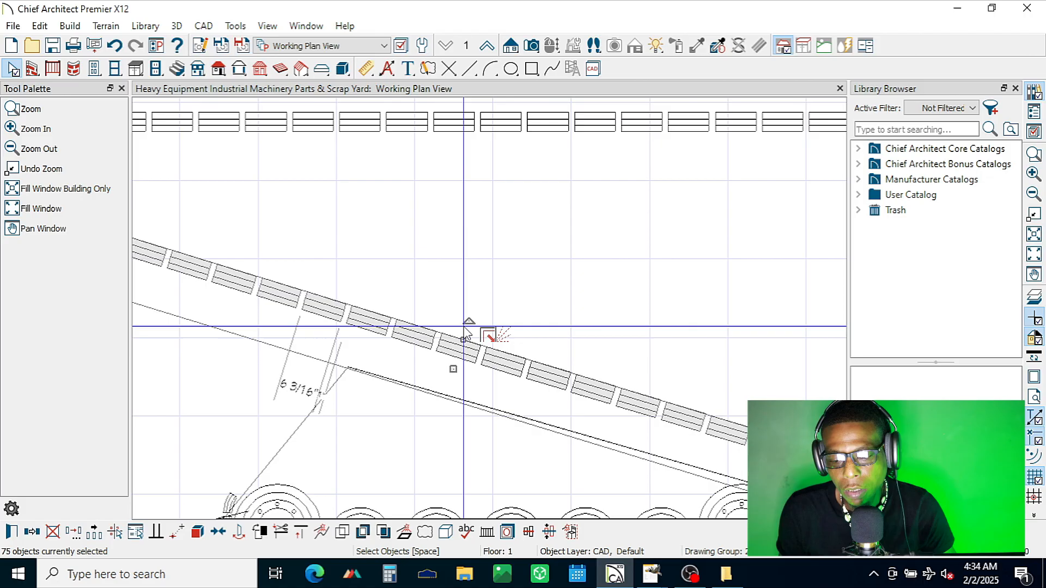
{"action": "left_click_drag", "start_coordinate": [465, 329], "coordinate": [541, 432]}
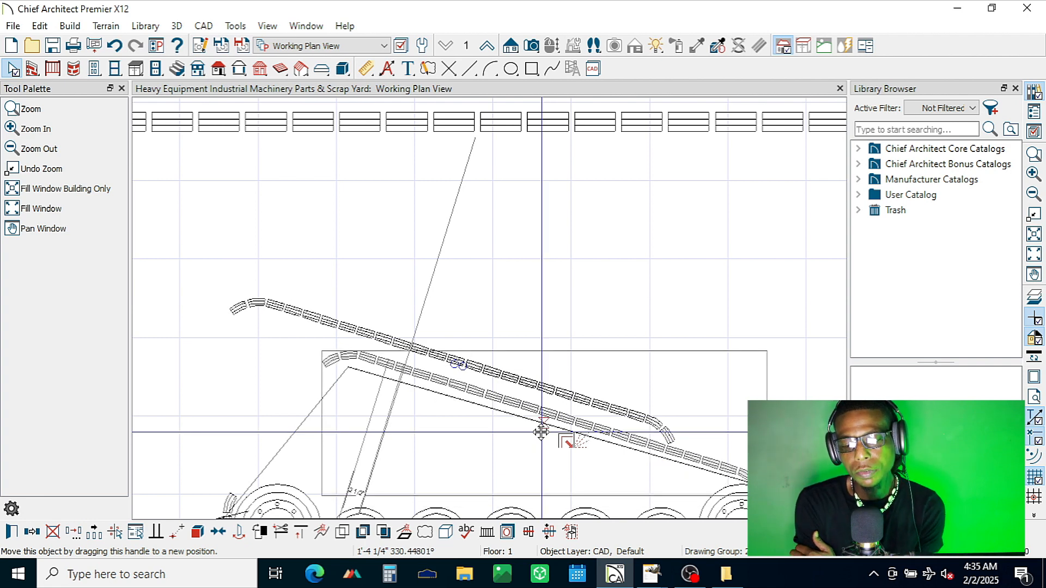
{"action": "left_click_drag", "start_coordinate": [541, 432], "coordinate": [541, 432]}
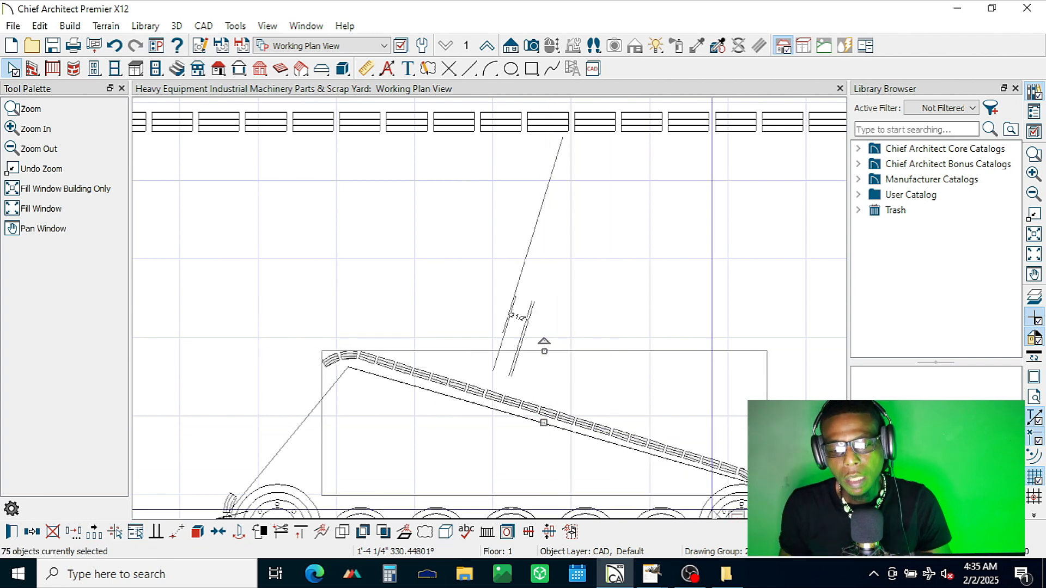
Step: Enlarge the sloped shoe run so it spans the long sloping line down to the right-hand large wheel
{"action": "scroll", "coordinate": [714, 508], "scroll_direction": "up", "scroll_amount": 2}
{"action": "scroll", "coordinate": [713, 508], "scroll_direction": "up", "scroll_amount": 1}
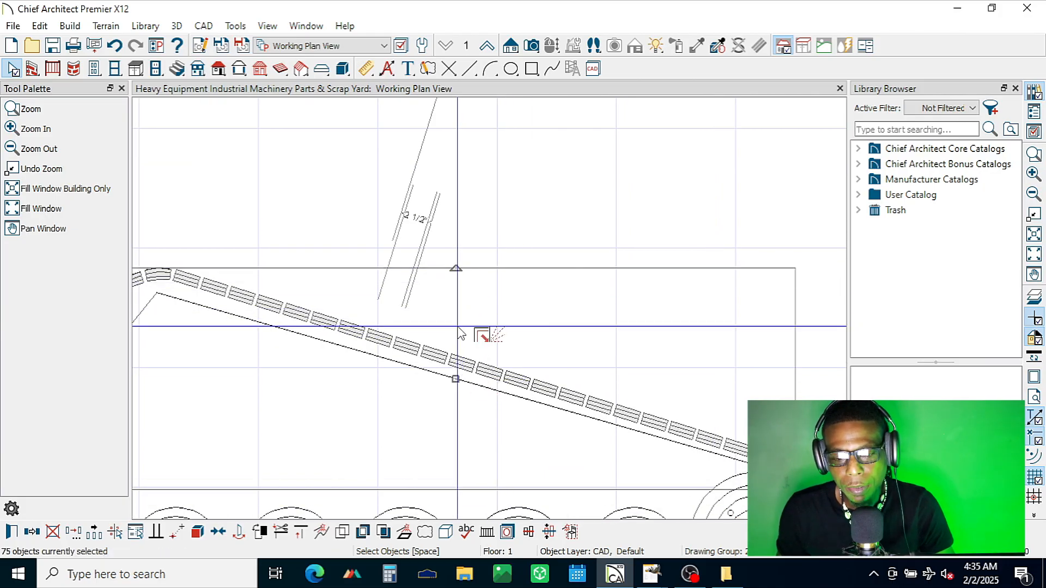
{"action": "scroll", "coordinate": [624, 294], "scroll_direction": "down", "scroll_amount": 1}
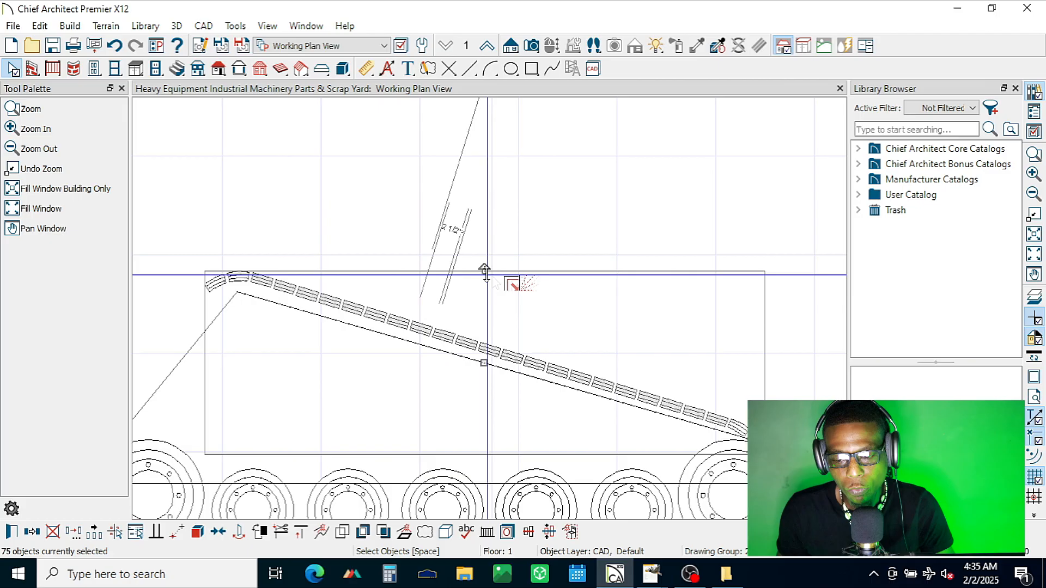
{"action": "left_click_drag", "start_coordinate": [486, 271], "coordinate": [486, 254]}
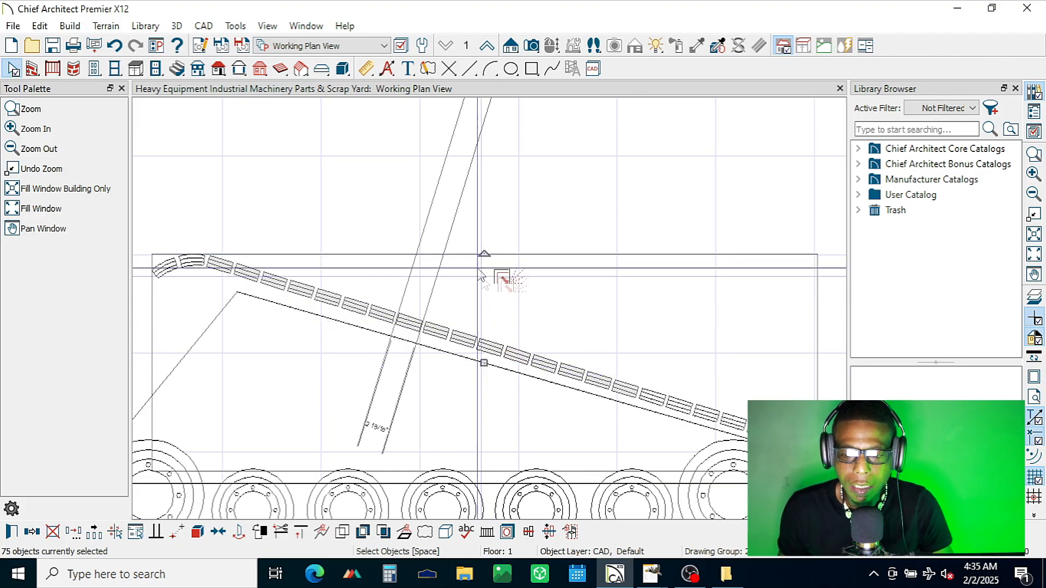
Step: Try rotating the sloped shoe run very slightly, first by about 0.5 and again by about 0.7 degrees
{"action": "left_click_drag", "start_coordinate": [485, 253], "coordinate": [482, 239]}
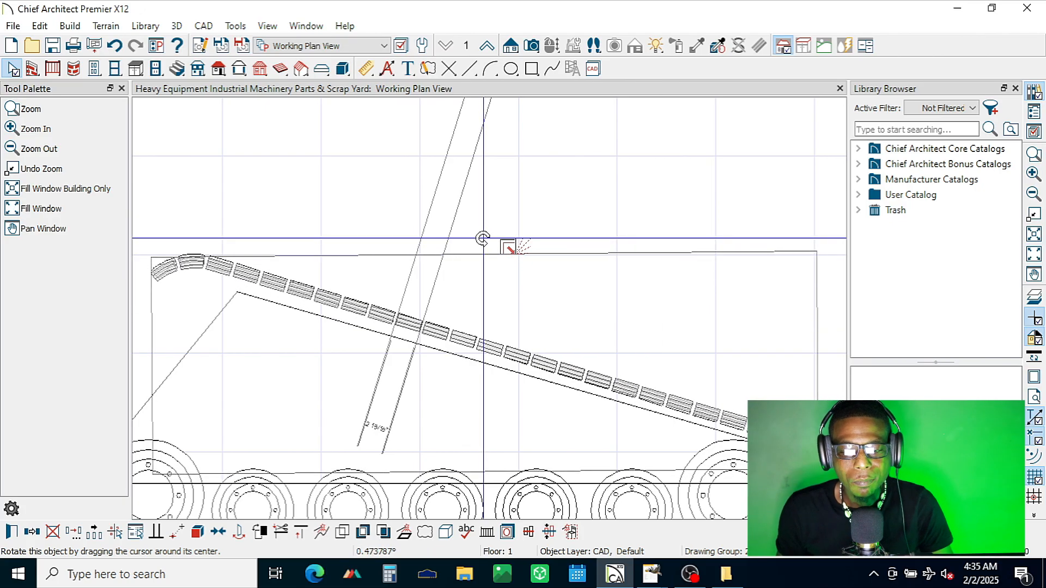
{"action": "left_click_drag", "start_coordinate": [482, 238], "coordinate": [483, 239]}
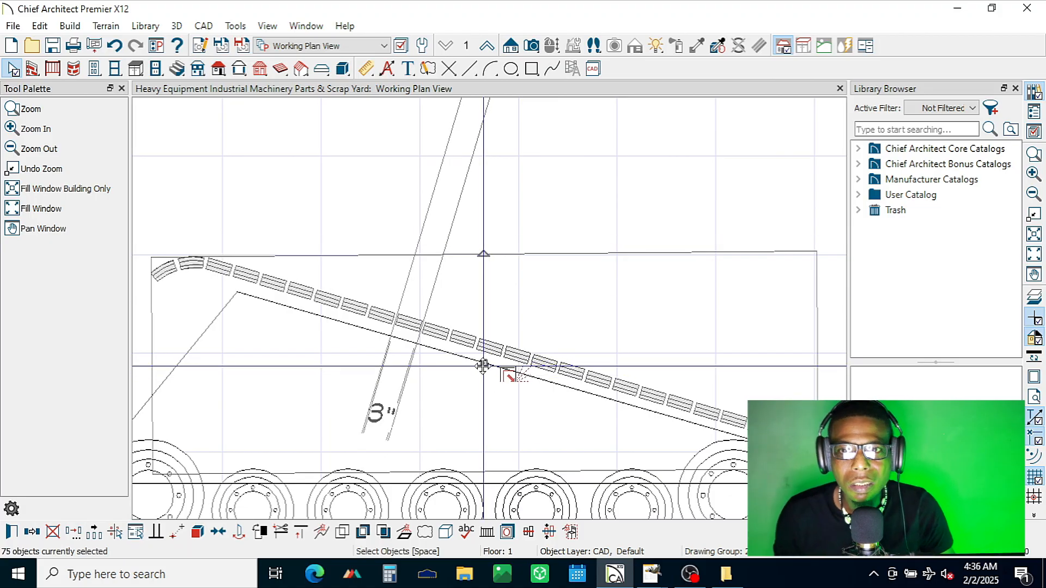
{"action": "key", "text": "ctrl+z"}
{"action": "scroll", "coordinate": [484, 373], "scroll_direction": "down", "scroll_amount": 4}
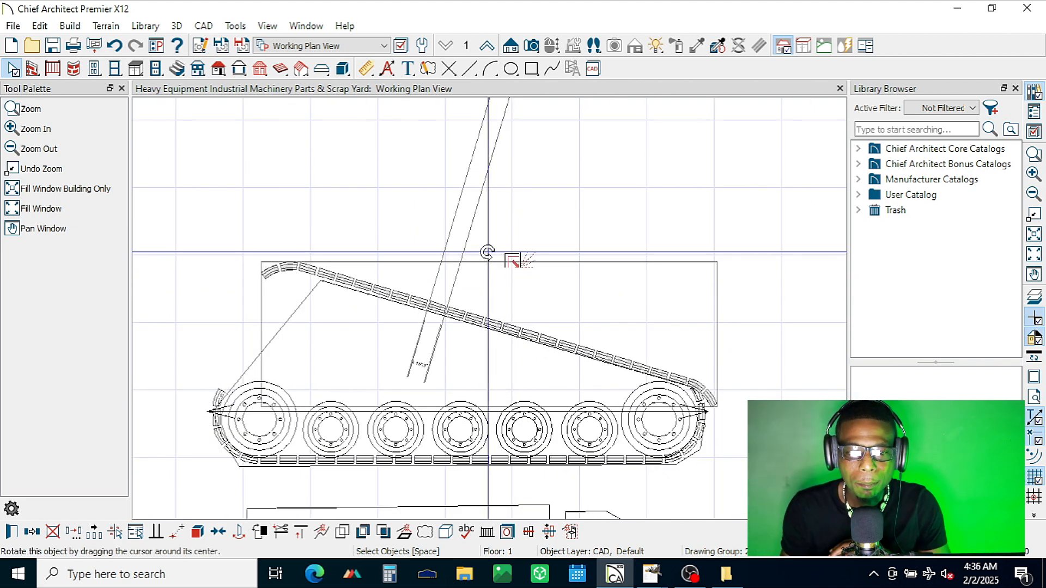
{"action": "left_click_drag", "start_coordinate": [511, 259], "coordinate": [513, 258]}
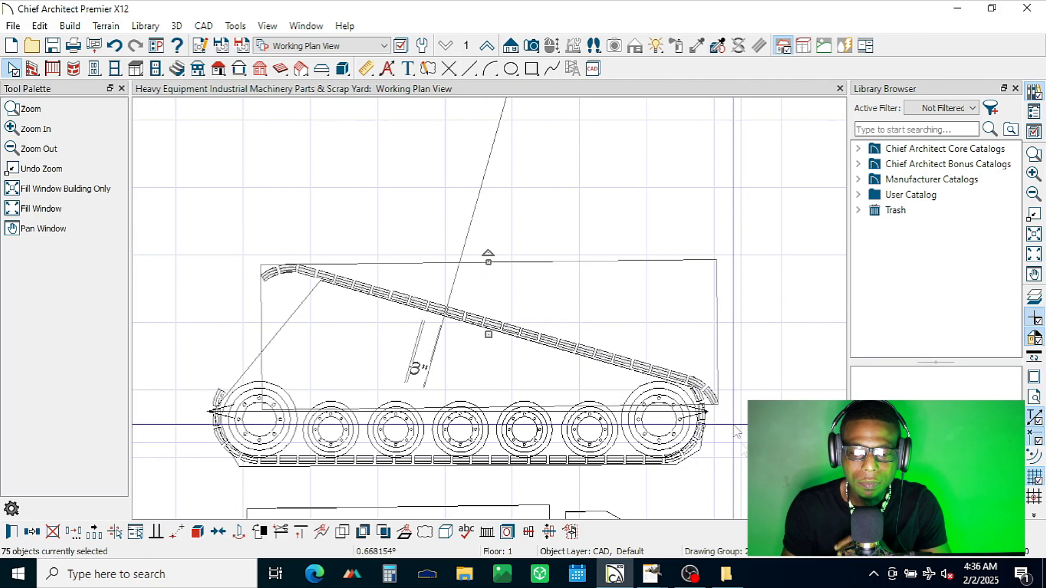
Step: Nudge the sloped shoe run left and slightly up until it rests along the sloping line, and deselect it
{"action": "scroll", "coordinate": [762, 450], "scroll_direction": "up", "scroll_amount": 1}
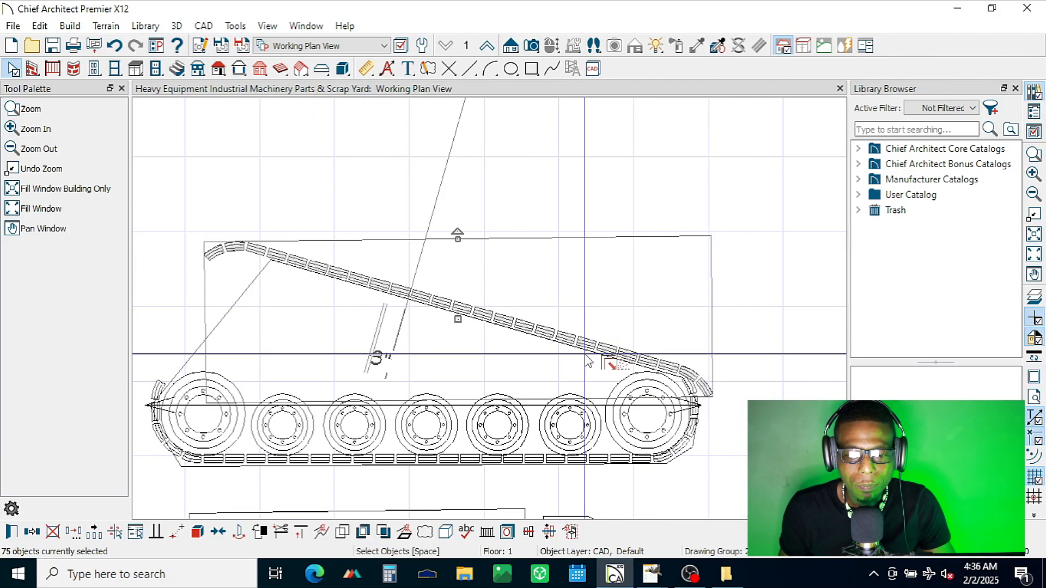
{"action": "key", "text": "Left"}
{"action": "key", "text": "Left"}
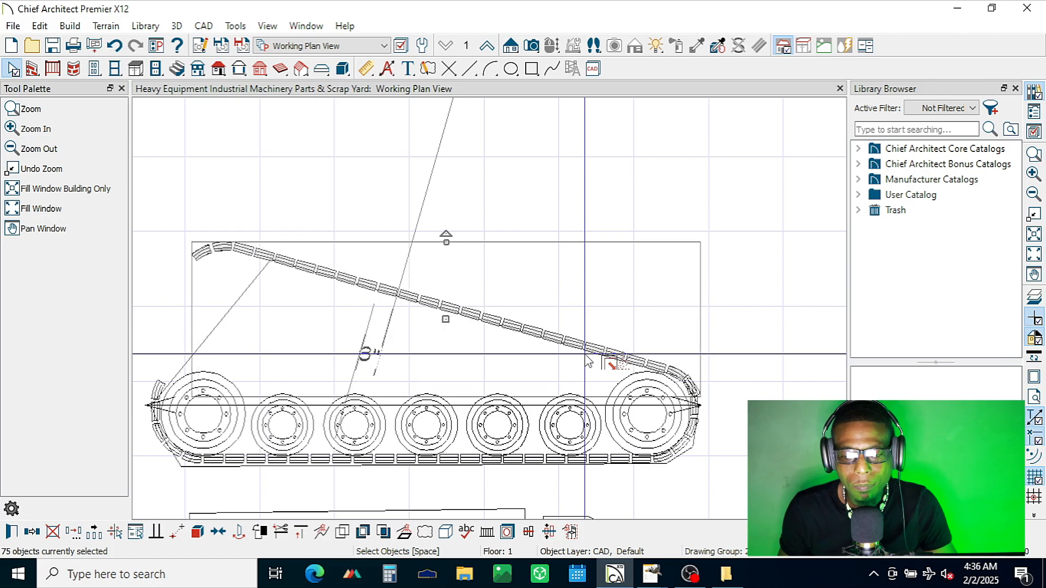
{"action": "key", "text": "Left"}
{"action": "key", "text": "Right"}
{"action": "key", "text": "Right"}
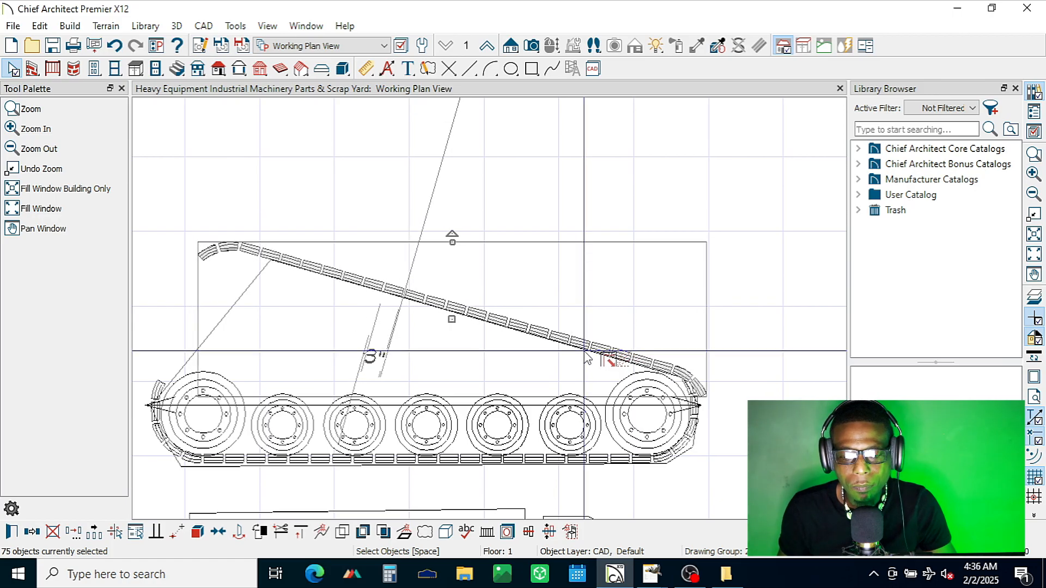
{"action": "key", "text": "Left"}
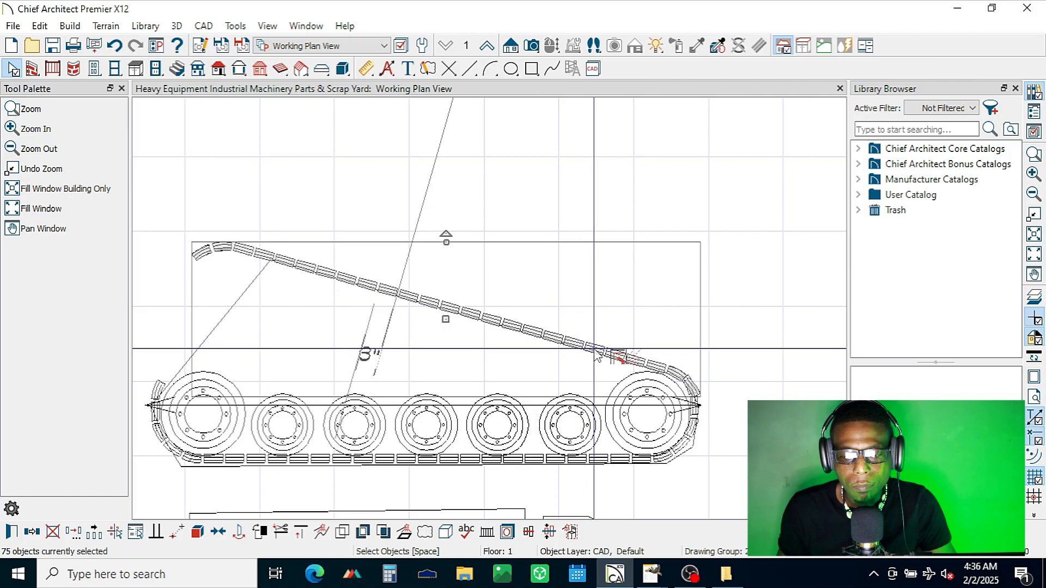
{"action": "key", "text": "Left"}
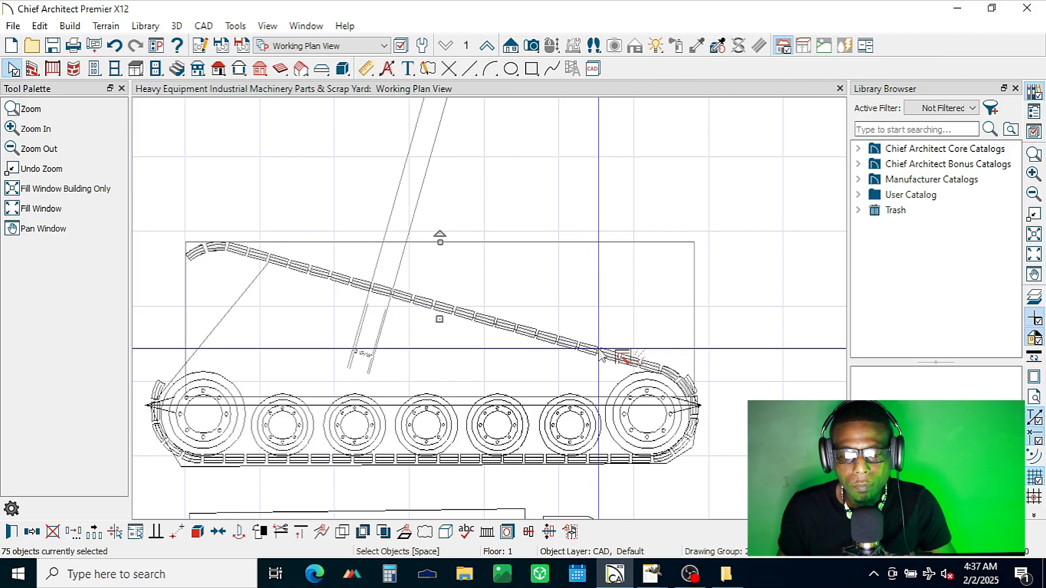
{"action": "key", "text": "Up"}
{"action": "key", "text": "Right"}
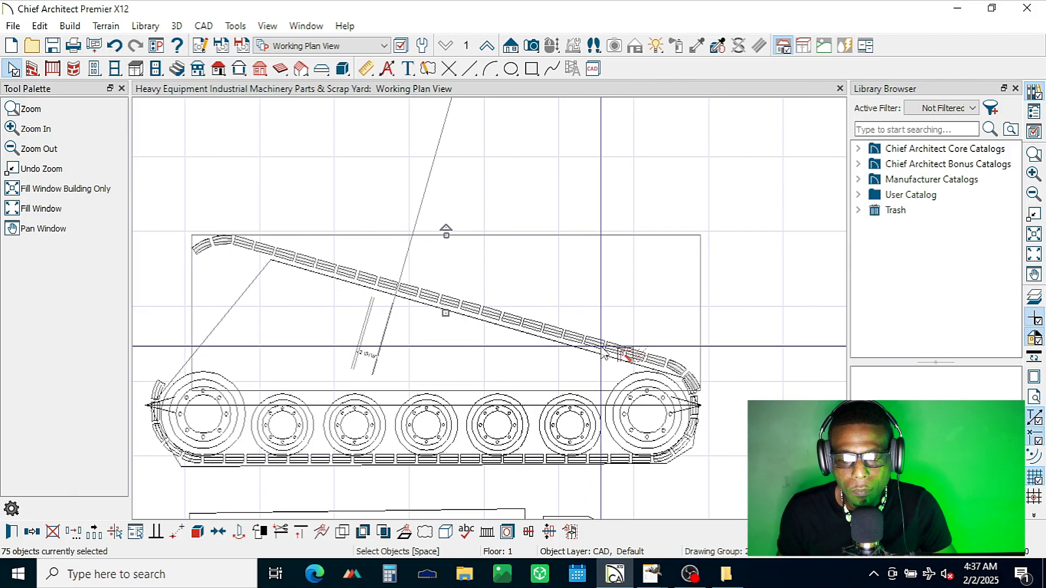
{"action": "key", "text": "Left"}
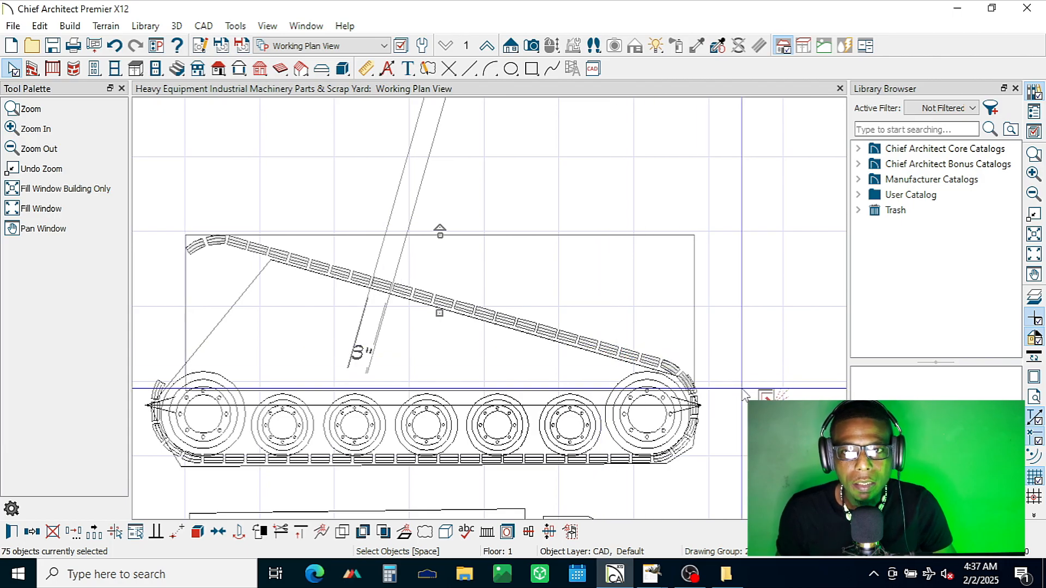
{"action": "key", "text": "Escape"}
Step: Delete the three strips of the duplicate curved shoe overlapping the track at the upper side of the right-hand large wheel
{"action": "scroll", "coordinate": [682, 379], "scroll_direction": "up", "scroll_amount": 6}
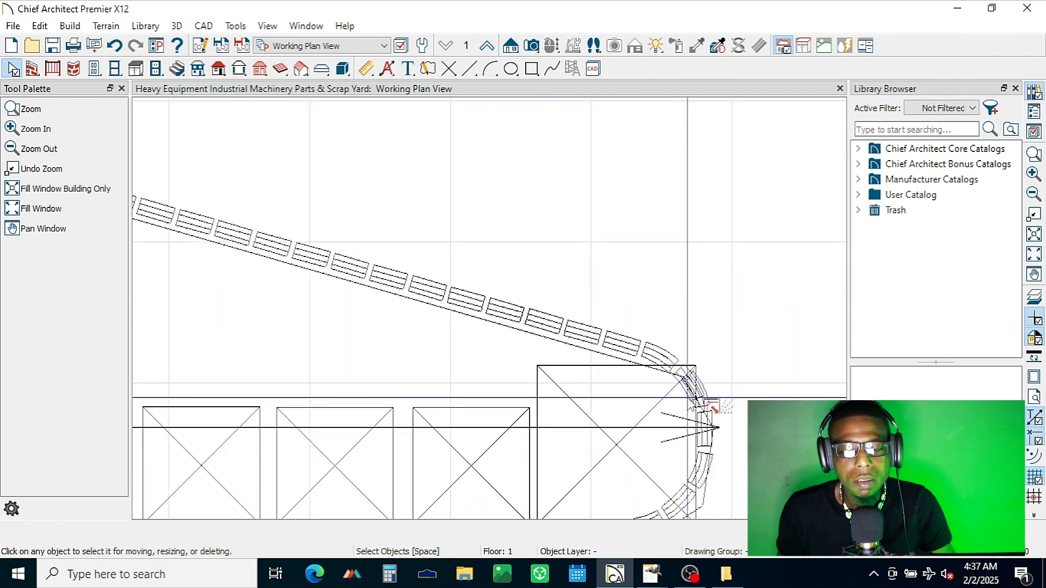
{"action": "scroll", "coordinate": [708, 406], "scroll_direction": "up", "scroll_amount": 8}
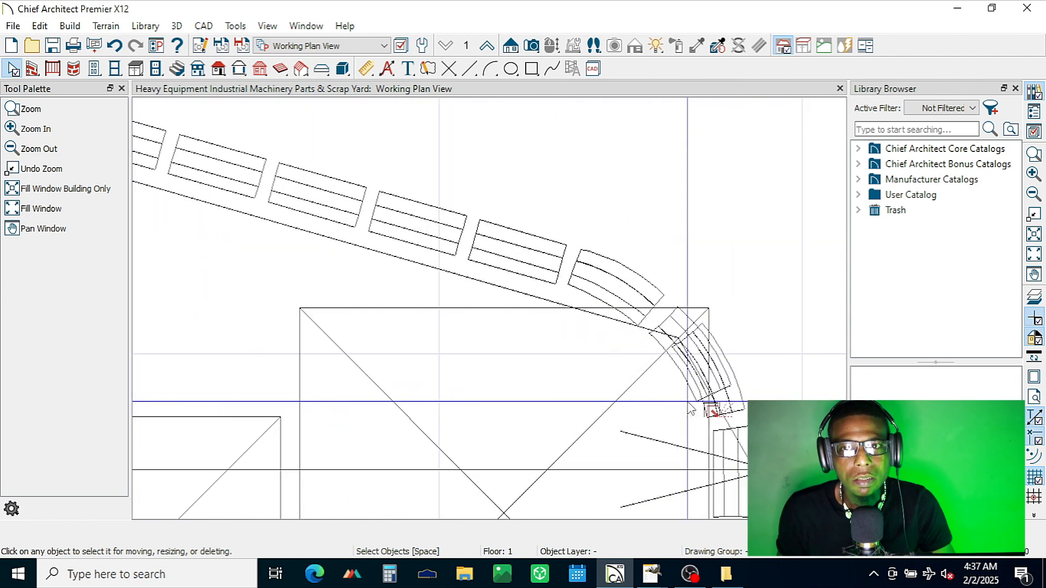
{"action": "left_click", "coordinate": [686, 323]}
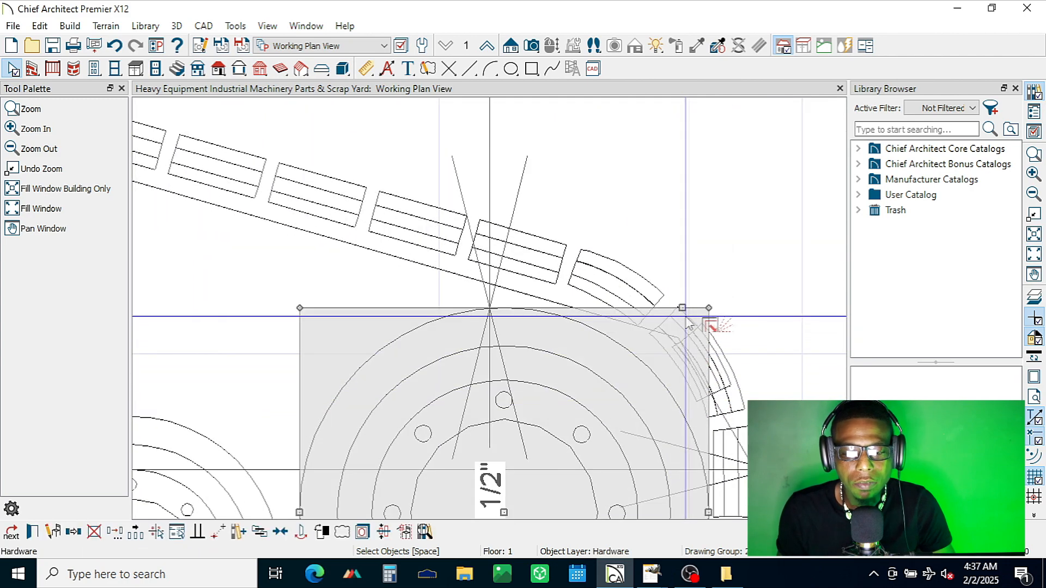
{"action": "left_click", "coordinate": [16, 537]}
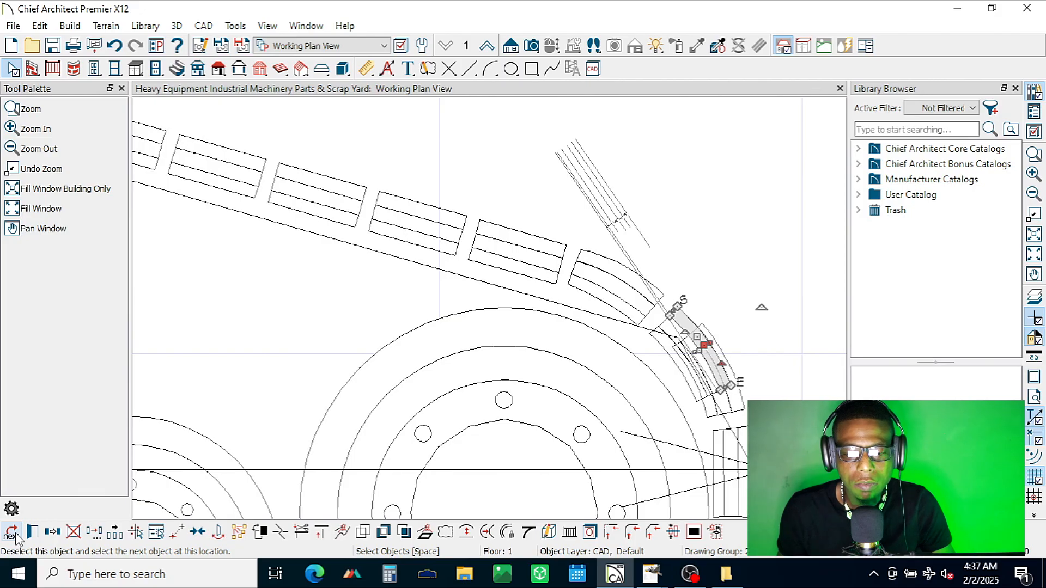
{"action": "key", "text": "Escape"}
{"action": "left_click", "coordinate": [673, 325]}
{"action": "key", "text": "Escape"}
{"action": "left_click", "coordinate": [674, 323]}
{"action": "left_click", "coordinate": [10, 532]}
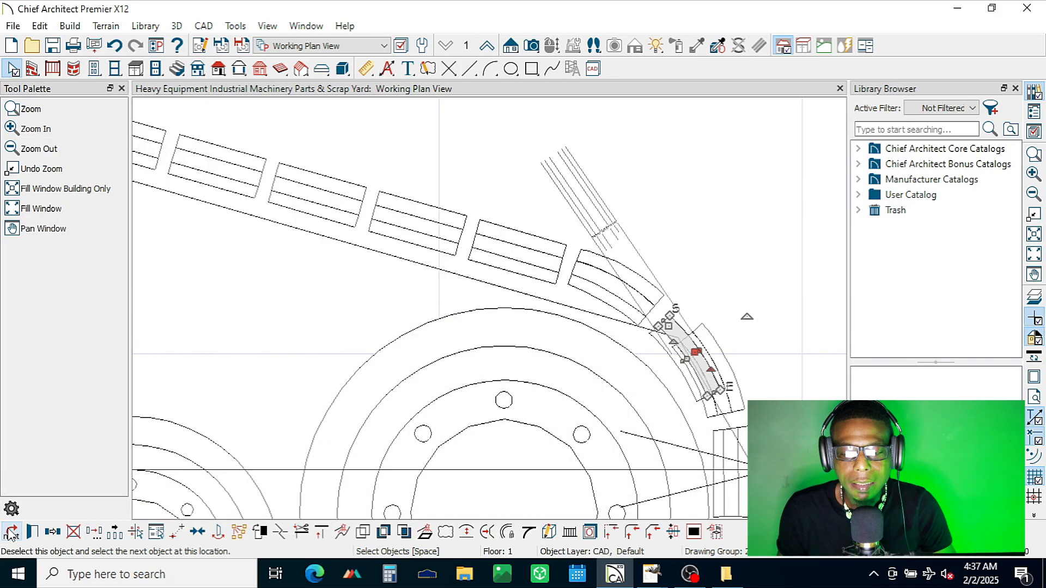
{"action": "key", "text": "Escape"}
{"action": "left_click", "coordinate": [659, 335]}
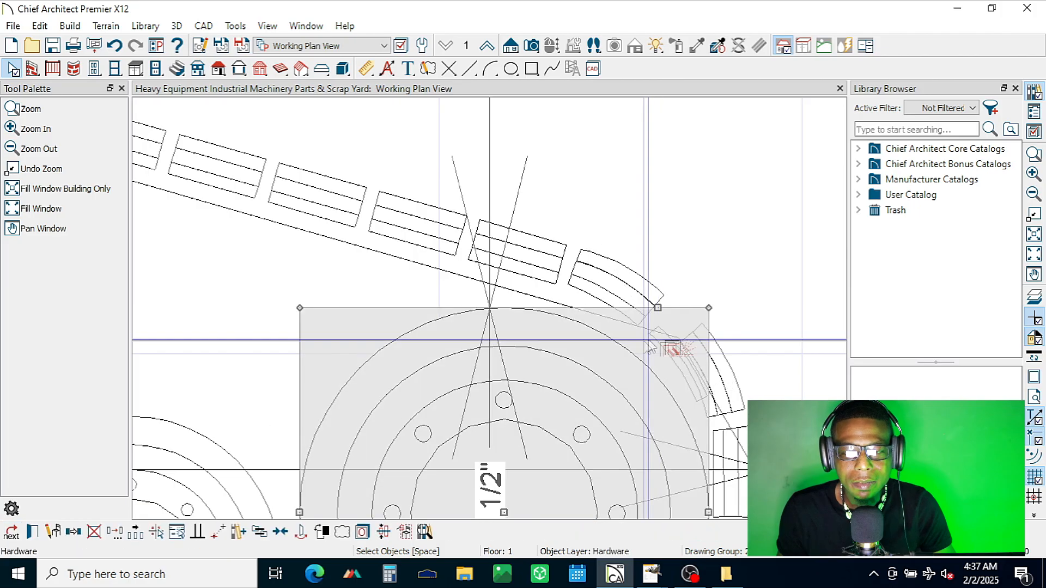
{"action": "left_click", "coordinate": [9, 535]}
{"action": "left_click", "coordinate": [10, 534]}
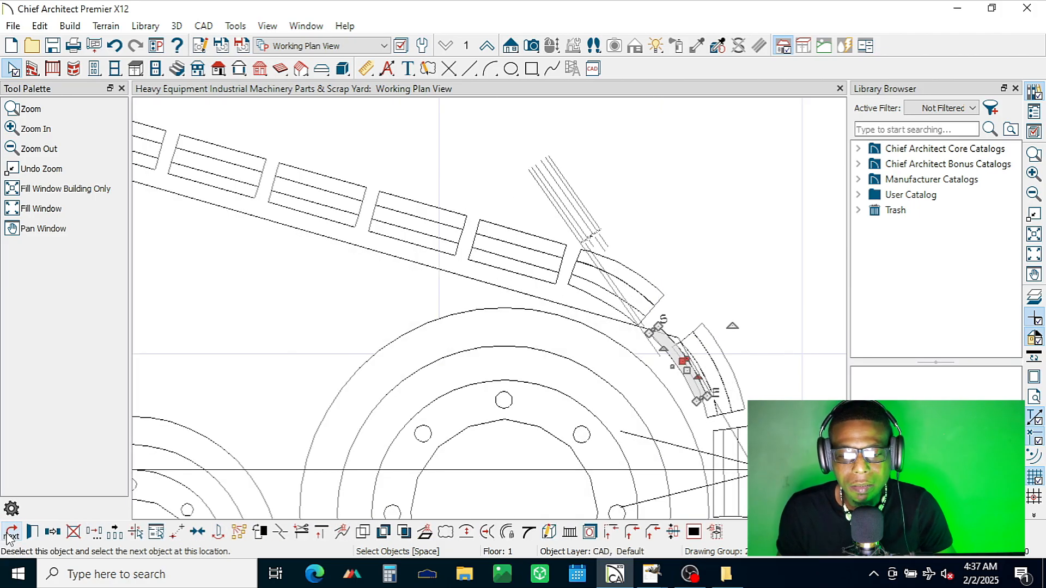
{"action": "key", "text": "Delete"}
Step: Select the sloping shoes without the upper curved end or the outline, and nudge them right and down towards the right-hand wheel's shoes
{"action": "scroll", "coordinate": [490, 303], "scroll_direction": "down", "scroll_amount": 5}
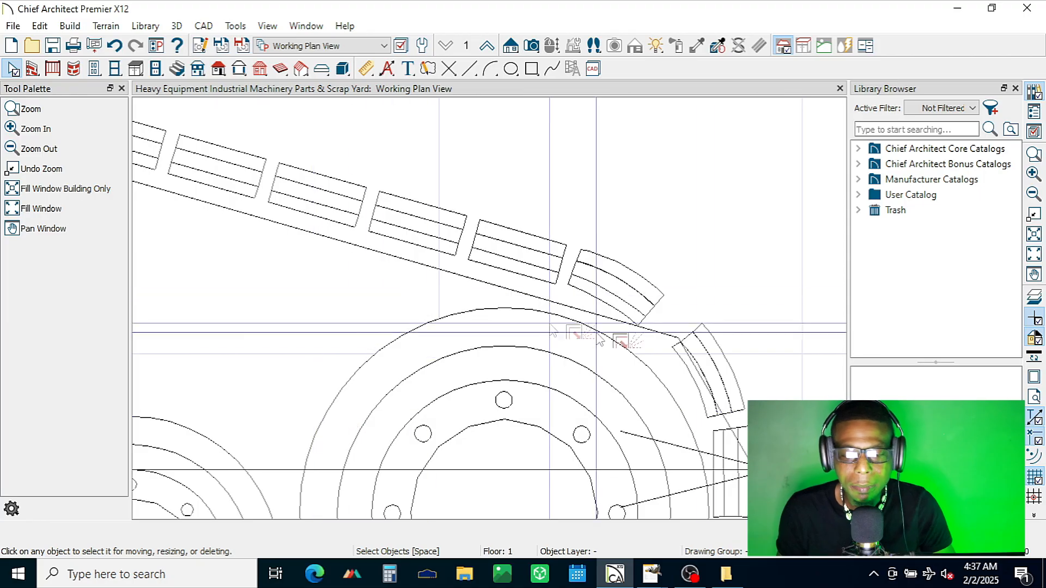
{"action": "scroll", "coordinate": [705, 357], "scroll_direction": "down", "scroll_amount": 3}
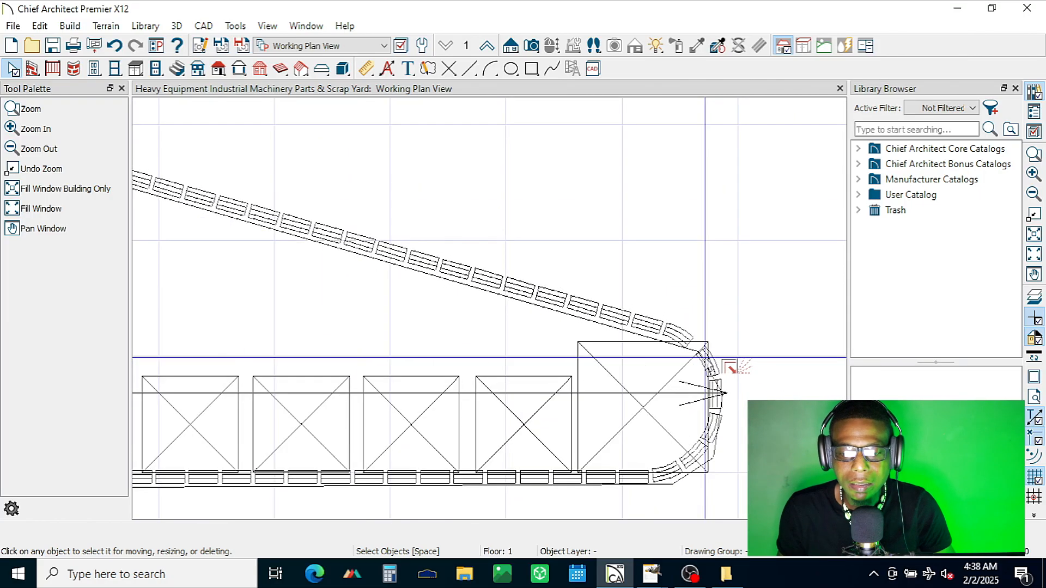
{"action": "scroll", "coordinate": [725, 362], "scroll_direction": "down", "scroll_amount": 2}
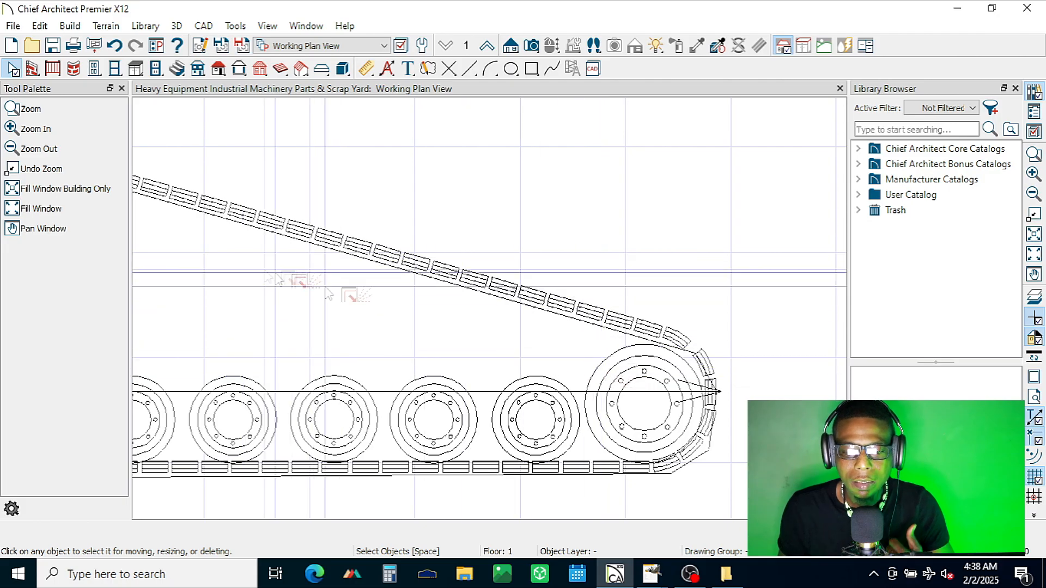
{"action": "scroll", "coordinate": [418, 318], "scroll_direction": "down", "scroll_amount": 2}
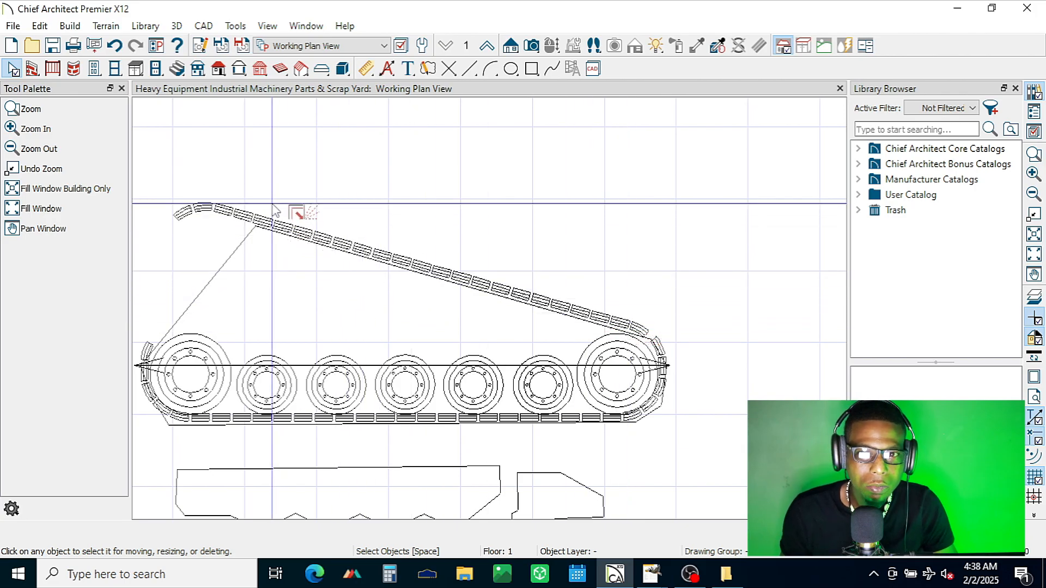
{"action": "left_click_drag", "start_coordinate": [280, 218], "coordinate": [674, 338]}
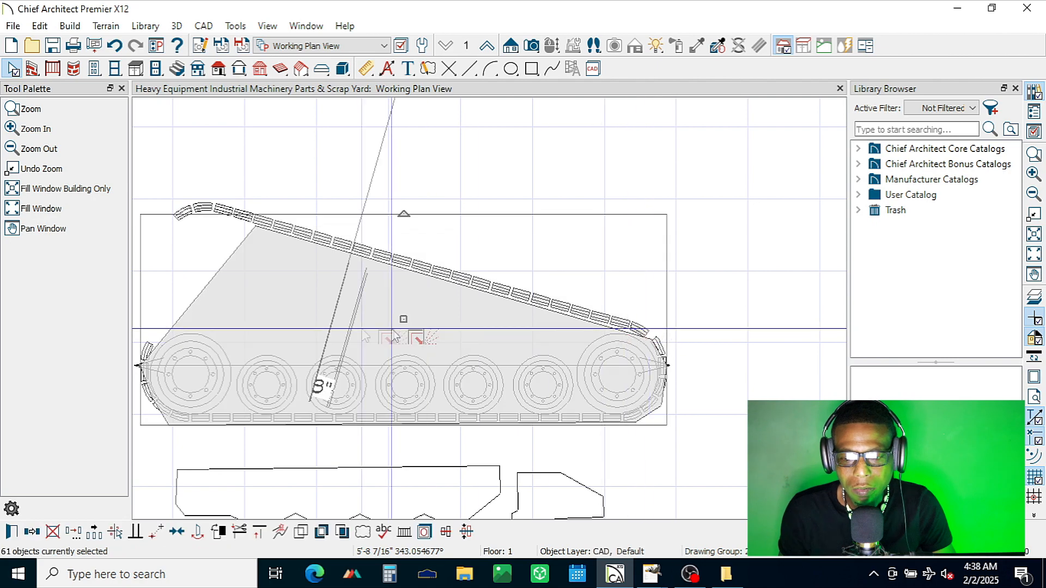
{"action": "left_click", "coordinate": [220, 286], "text": "shift"}
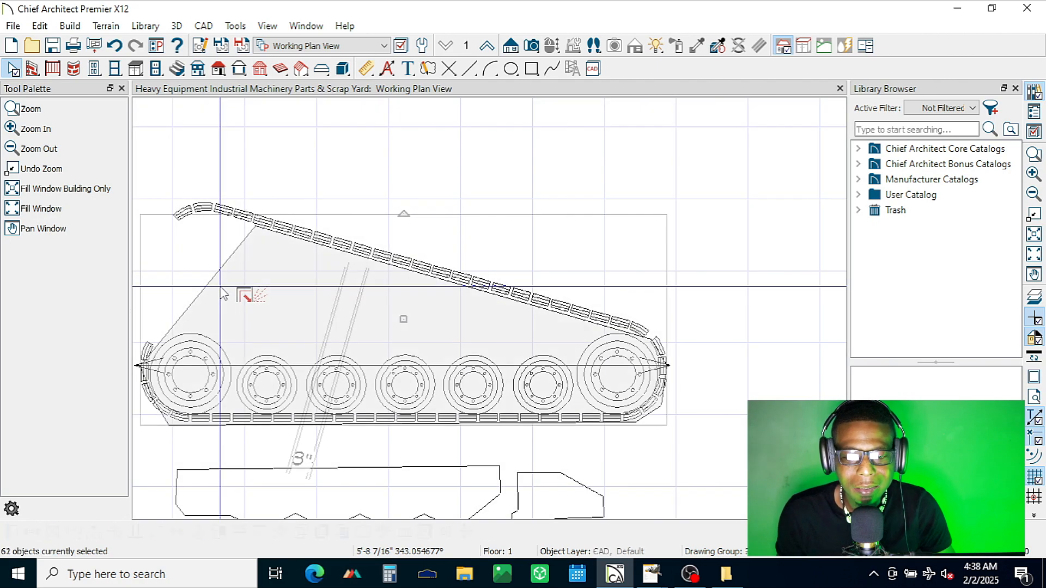
{"action": "left_click", "coordinate": [220, 267], "text": "shift"}
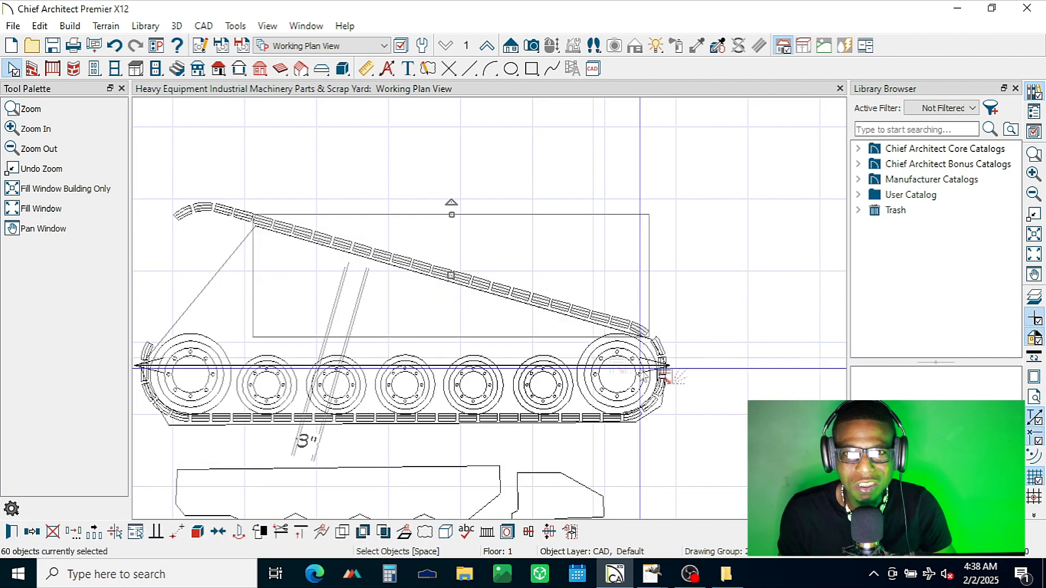
{"action": "scroll", "coordinate": [757, 384], "scroll_direction": "up", "scroll_amount": 2}
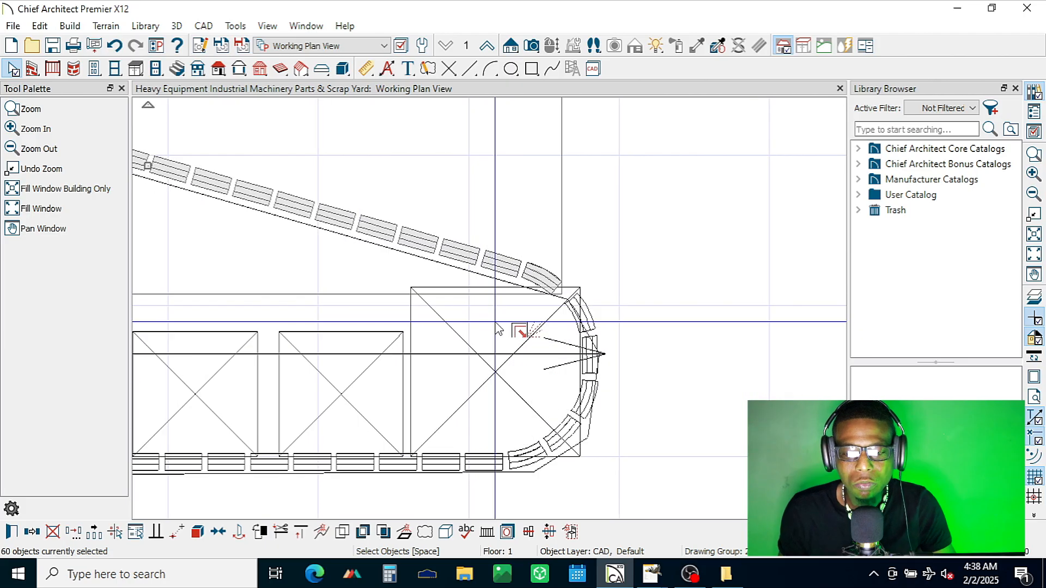
{"action": "scroll", "coordinate": [544, 327], "scroll_direction": "up", "scroll_amount": 2}
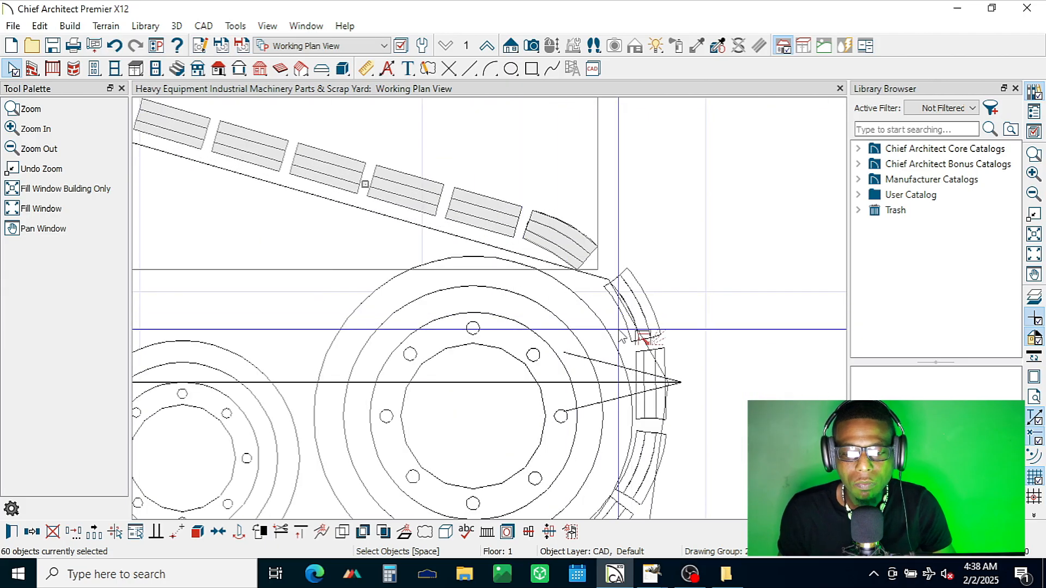
{"action": "key", "text": "Right"}
{"action": "key", "text": "Down"}
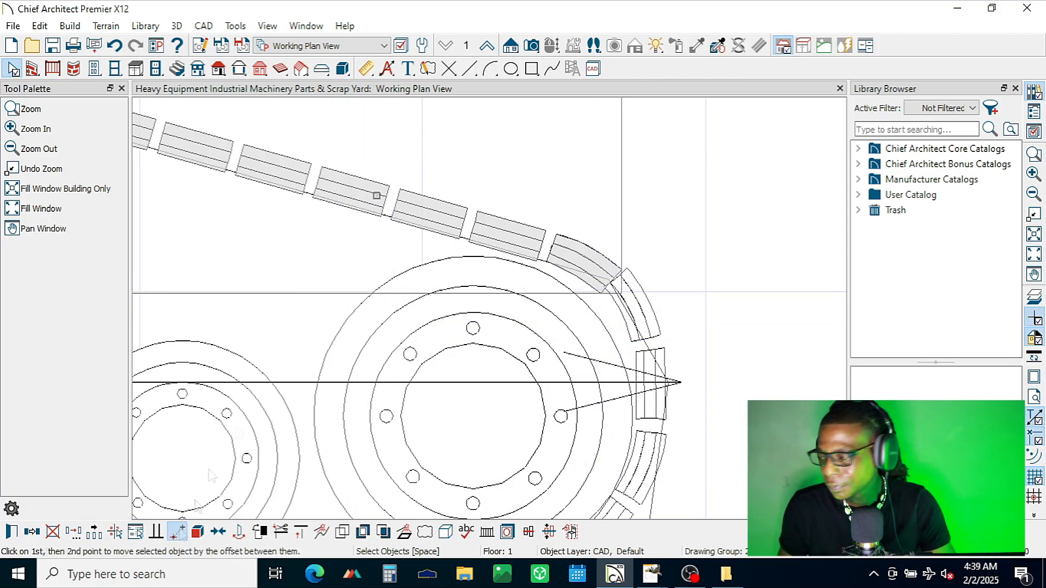
Step: Move the selected sloping shoes point to point by about 9/16", up and slightly left, leaving a gap before the wheel's curved shoe
{"action": "left_click", "coordinate": [176, 531]}
{"action": "left_click", "coordinate": [616, 267]}
{"action": "scroll", "coordinate": [721, 302], "scroll_direction": "up", "scroll_amount": 2}
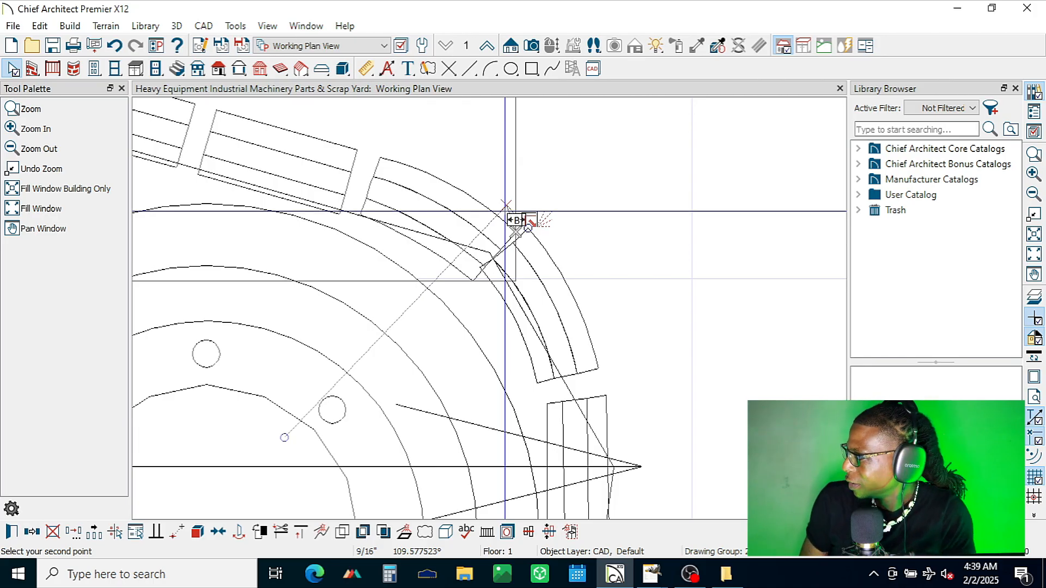
{"action": "left_click", "coordinate": [506, 212]}
{"action": "scroll", "coordinate": [661, 299], "scroll_direction": "down", "scroll_amount": 3}
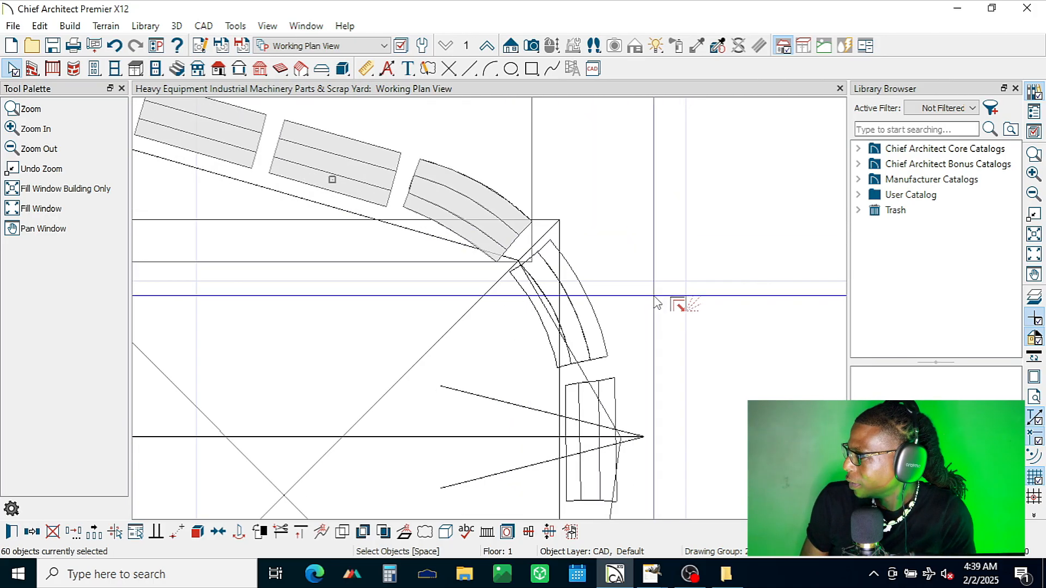
{"action": "scroll", "coordinate": [655, 298], "scroll_direction": "down", "scroll_amount": 5}
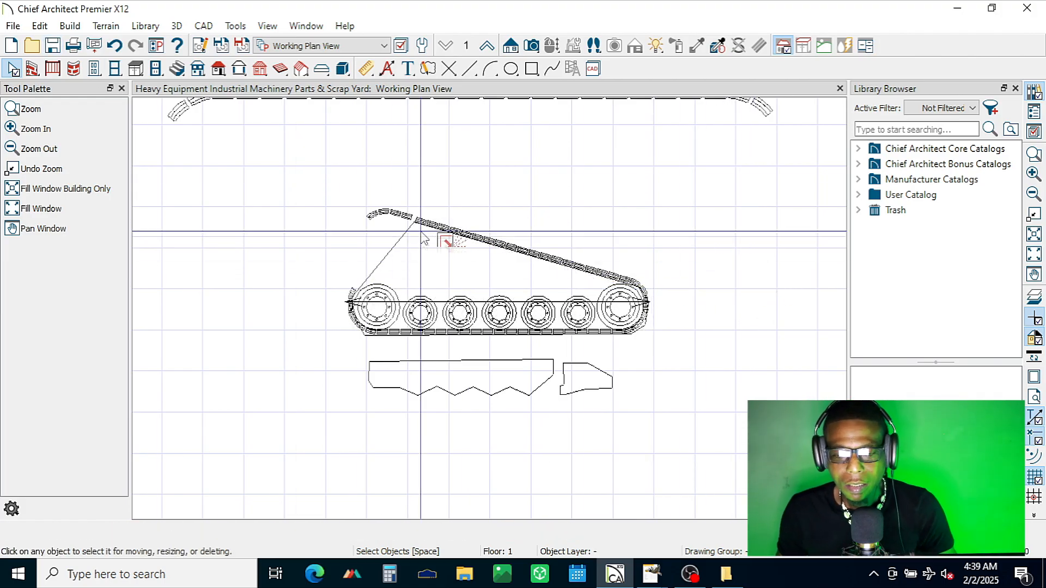
Step: Delete the two straight shoes just below the gap near the upper end of the sloping line
{"action": "scroll", "coordinate": [424, 230], "scroll_direction": "up", "scroll_amount": 3}
{"action": "scroll", "coordinate": [424, 230], "scroll_direction": "up", "scroll_amount": 3}
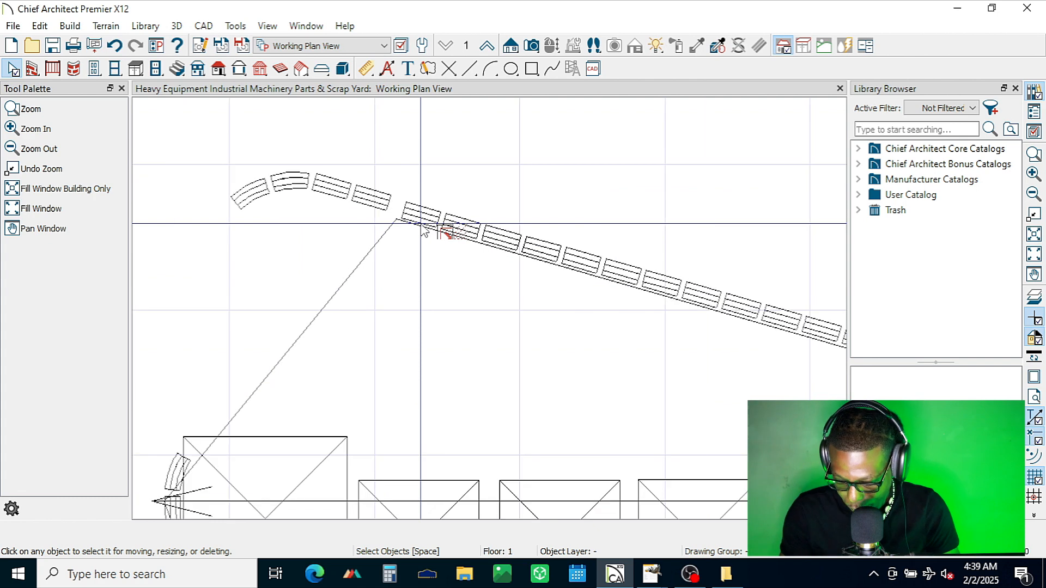
{"action": "scroll", "coordinate": [423, 229], "scroll_direction": "up", "scroll_amount": 3}
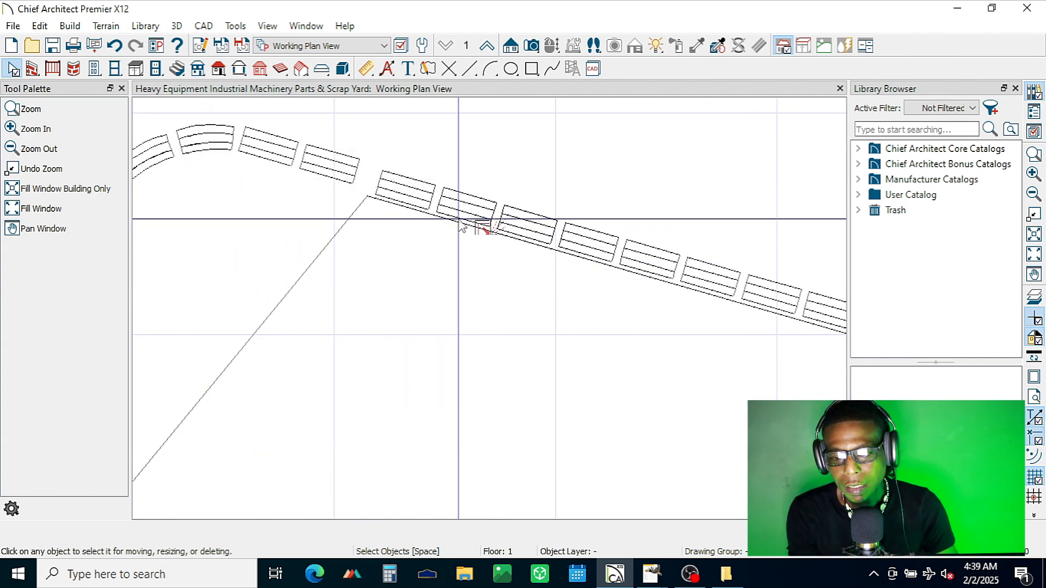
{"action": "left_click_drag", "start_coordinate": [486, 227], "coordinate": [375, 169]}
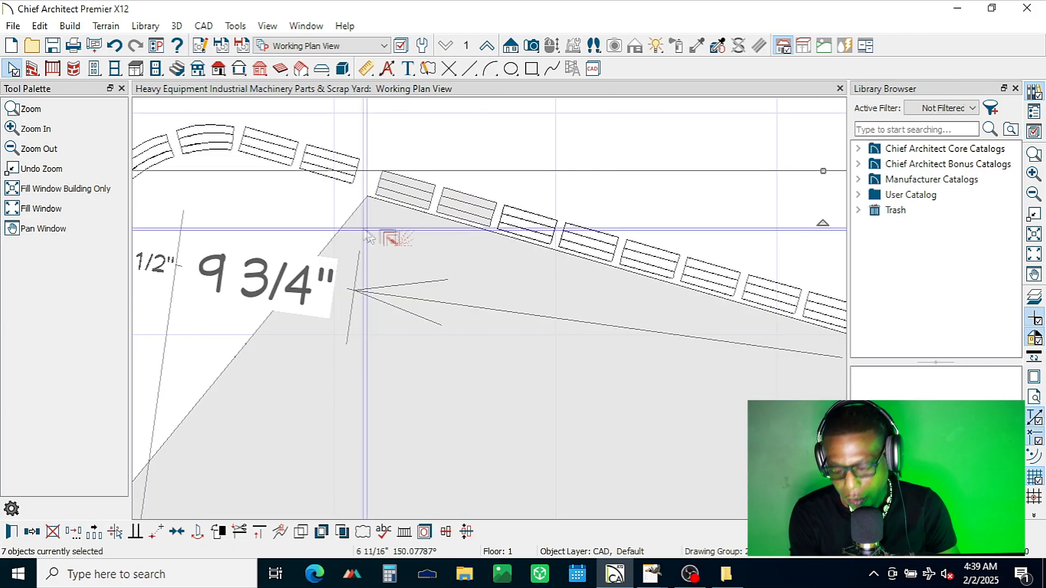
Step: Move the four shoes of the upper curved end point to point about 7 13/16" down the slope to close the gap
{"action": "left_click_drag", "start_coordinate": [355, 219], "coordinate": [133, 125]}
{"action": "scroll", "coordinate": [584, 311], "scroll_direction": "down", "scroll_amount": 1}
{"action": "left_click", "coordinate": [176, 532]}
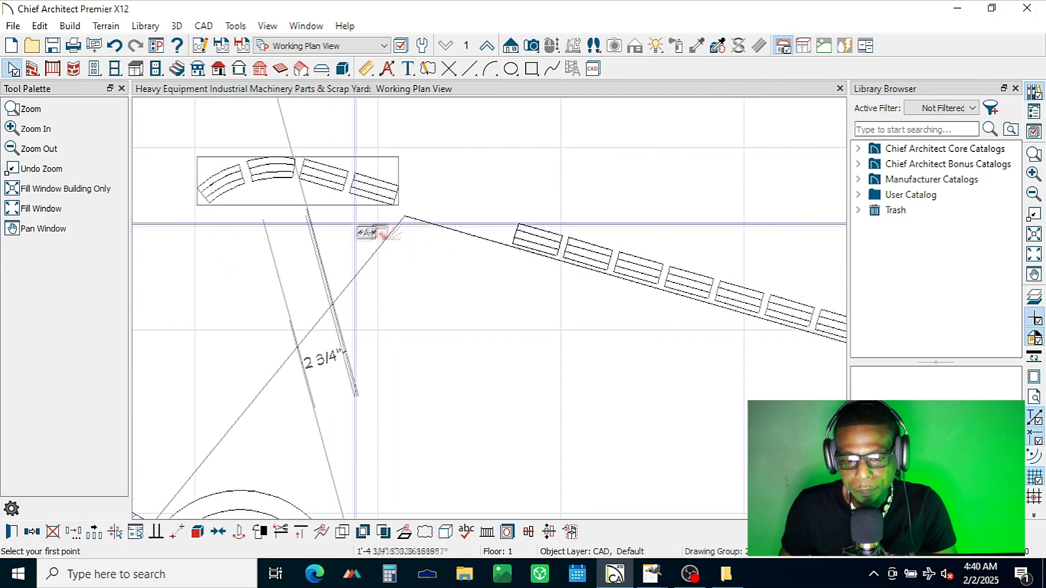
{"action": "scroll", "coordinate": [375, 245], "scroll_direction": "up", "scroll_amount": 2}
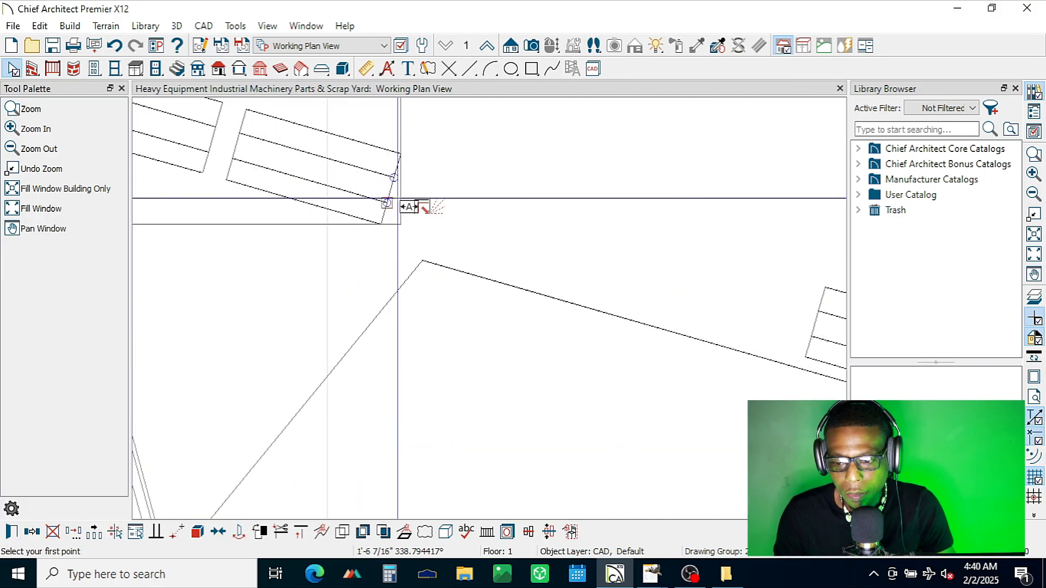
{"action": "left_click", "coordinate": [391, 190]}
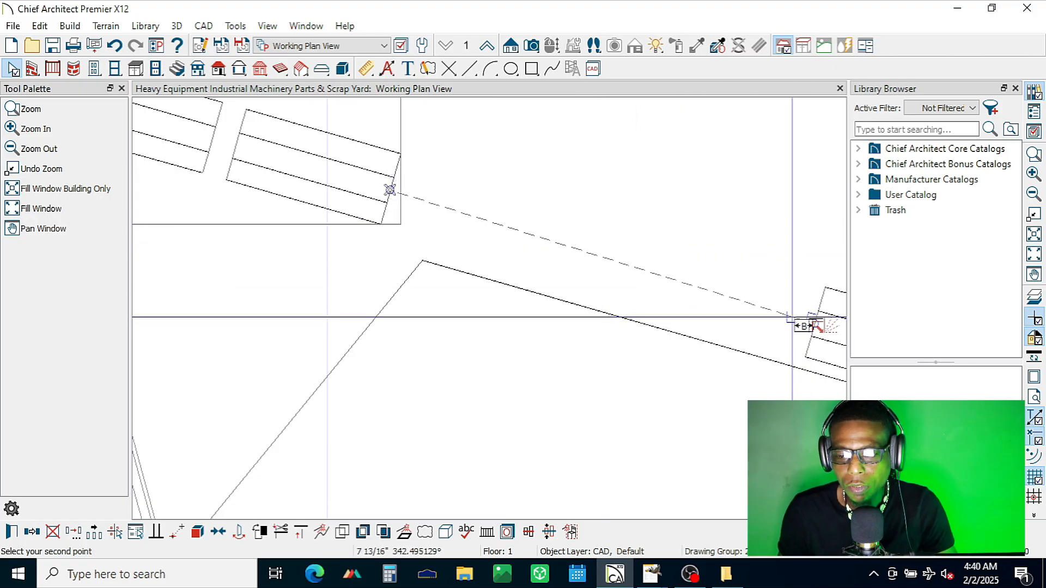
{"action": "left_click", "coordinate": [790, 318]}
{"action": "scroll", "coordinate": [578, 316], "scroll_direction": "down", "scroll_amount": 4}
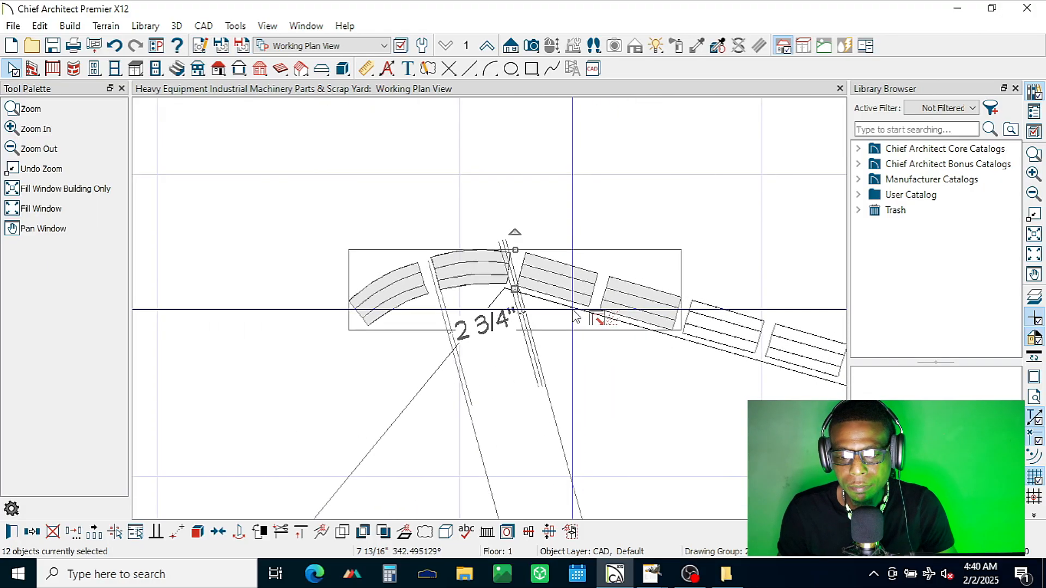
{"action": "scroll", "coordinate": [575, 316], "scroll_direction": "down", "scroll_amount": 2}
{"action": "scroll", "coordinate": [402, 283], "scroll_direction": "down", "scroll_amount": 3}
{"action": "scroll", "coordinate": [401, 284], "scroll_direction": "down", "scroll_amount": 3}
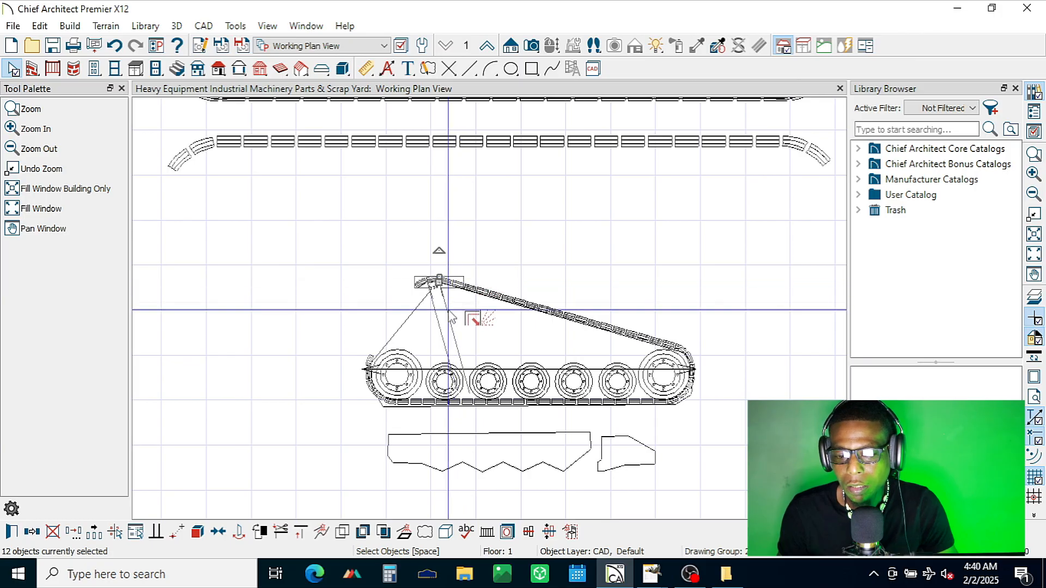
Step: Delete the next two straight shoes directly below the four-shoe upper end section, keeping the outline out of the selection
{"action": "scroll", "coordinate": [452, 320], "scroll_direction": "up", "scroll_amount": 3}
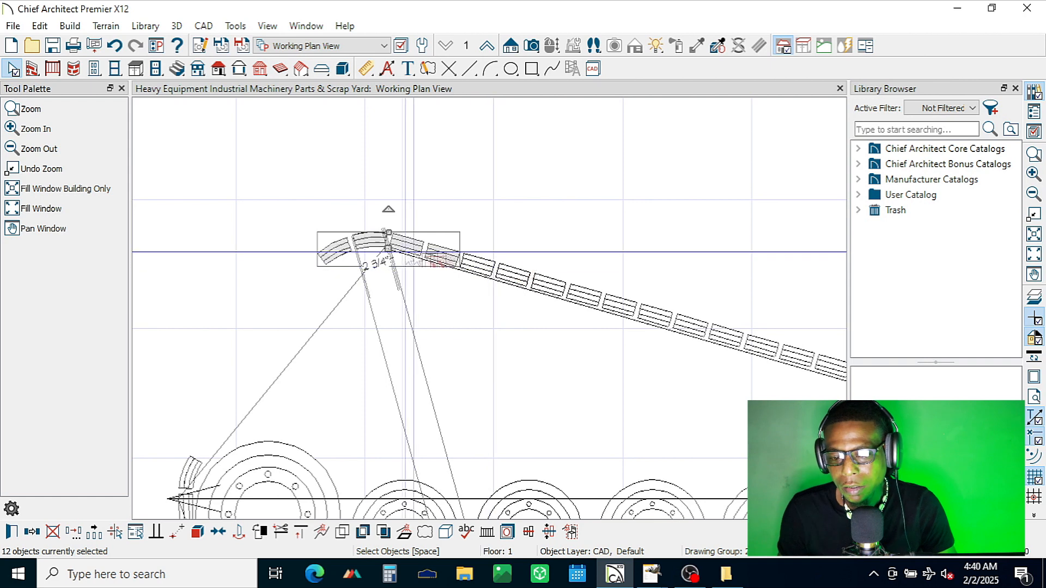
{"action": "key", "text": "Escape"}
{"action": "left_click", "coordinate": [479, 250]}
{"action": "key", "text": "Escape"}
{"action": "left_click_drag", "start_coordinate": [477, 251], "coordinate": [508, 303]}
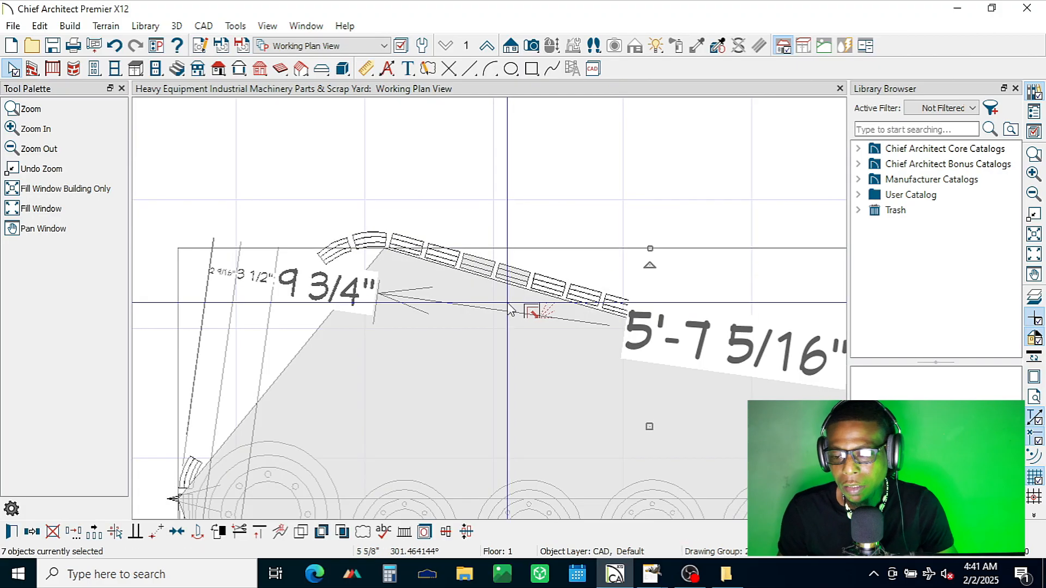
{"action": "left_click", "coordinate": [321, 324], "text": "shift"}
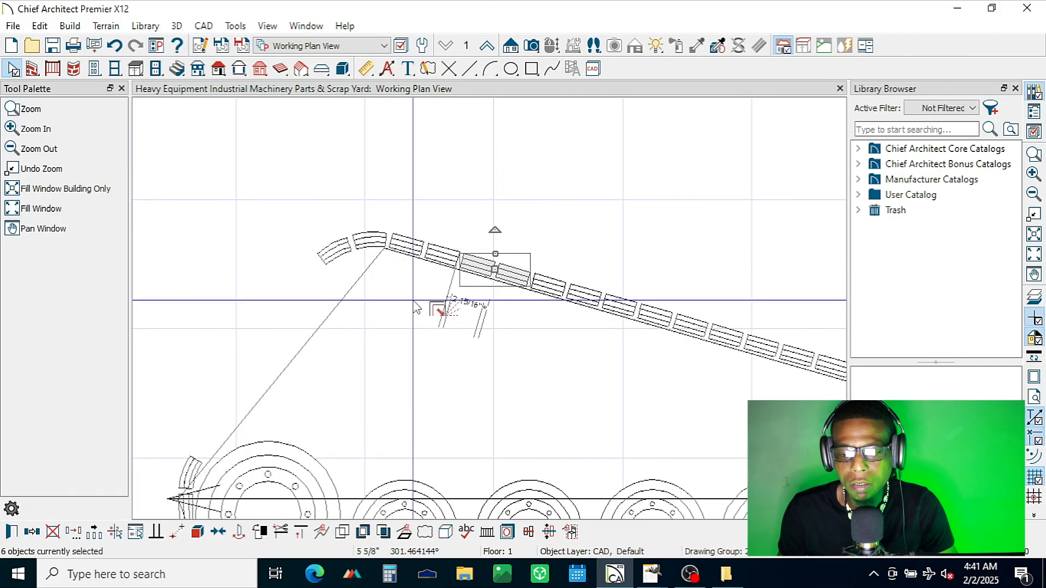
{"action": "key", "text": "Delete"}
Step: Select the four upper end shoes without the outline and move them point to point about 6 13/16" down to the remaining run
{"action": "left_click_drag", "start_coordinate": [469, 238], "coordinate": [271, 292]}
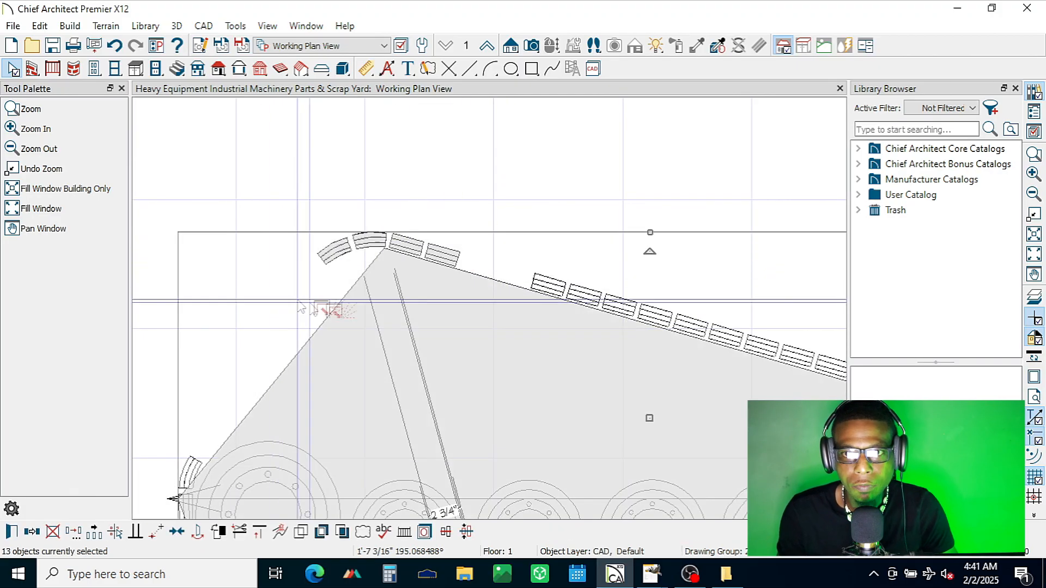
{"action": "left_click", "coordinate": [323, 320], "text": "shift"}
{"action": "left_click", "coordinate": [177, 531]}
{"action": "scroll", "coordinate": [489, 352], "scroll_direction": "up", "scroll_amount": 5}
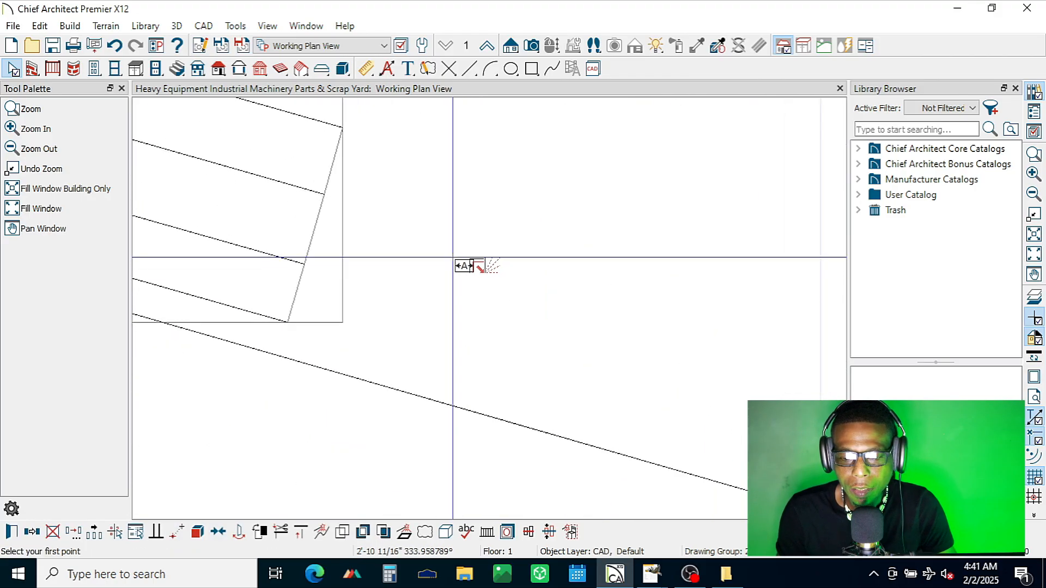
{"action": "left_click", "coordinate": [315, 229]}
{"action": "scroll", "coordinate": [443, 243], "scroll_direction": "down", "scroll_amount": 5}
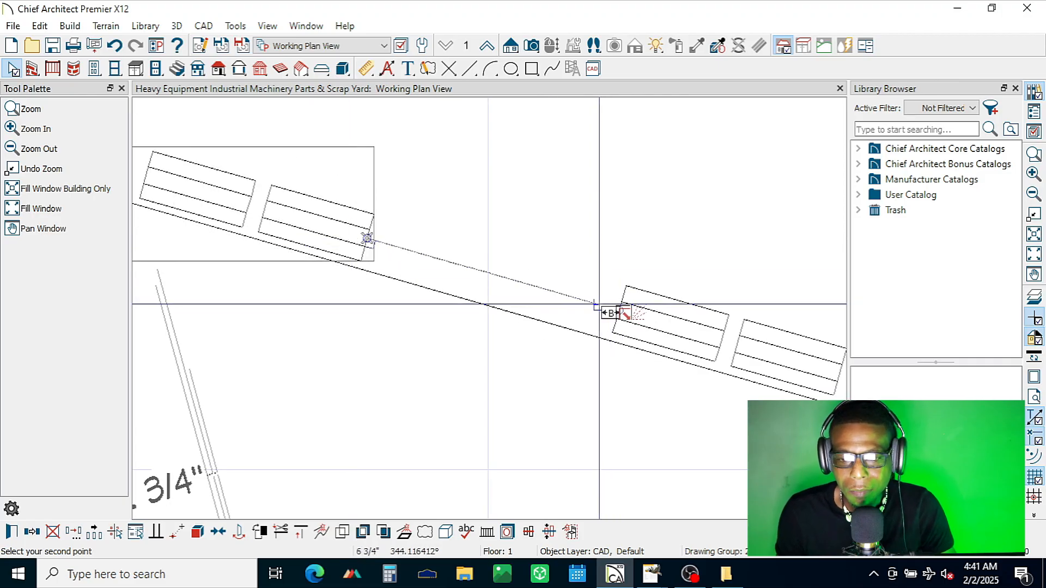
{"action": "left_click", "coordinate": [602, 305]}
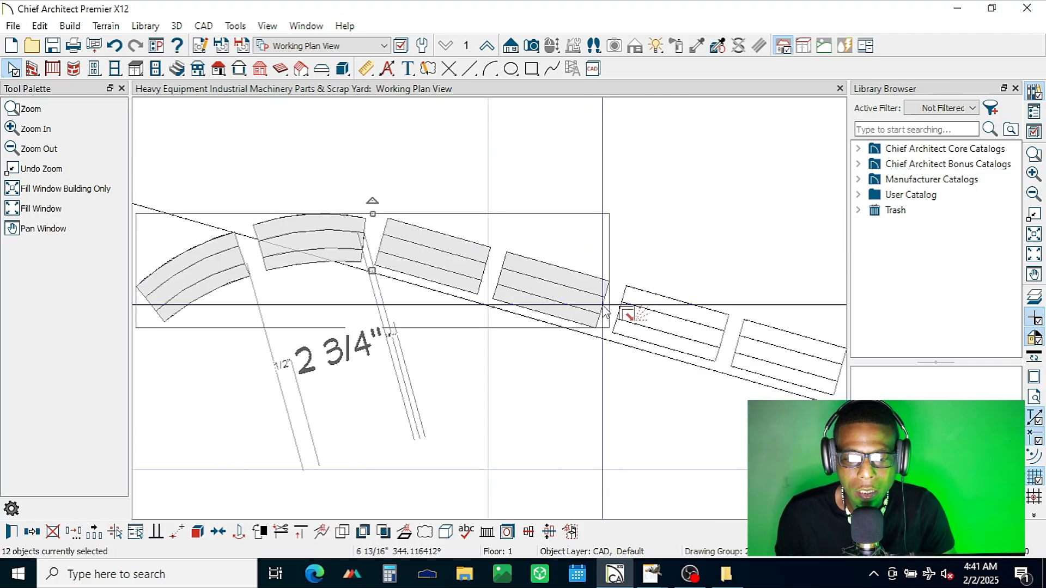
Step: Undo the last move of the four upper end shoes and the deletion of the two straight shoes below them
{"action": "scroll", "coordinate": [536, 300], "scroll_direction": "down", "scroll_amount": 1}
{"action": "scroll", "coordinate": [537, 304], "scroll_direction": "down", "scroll_amount": 4}
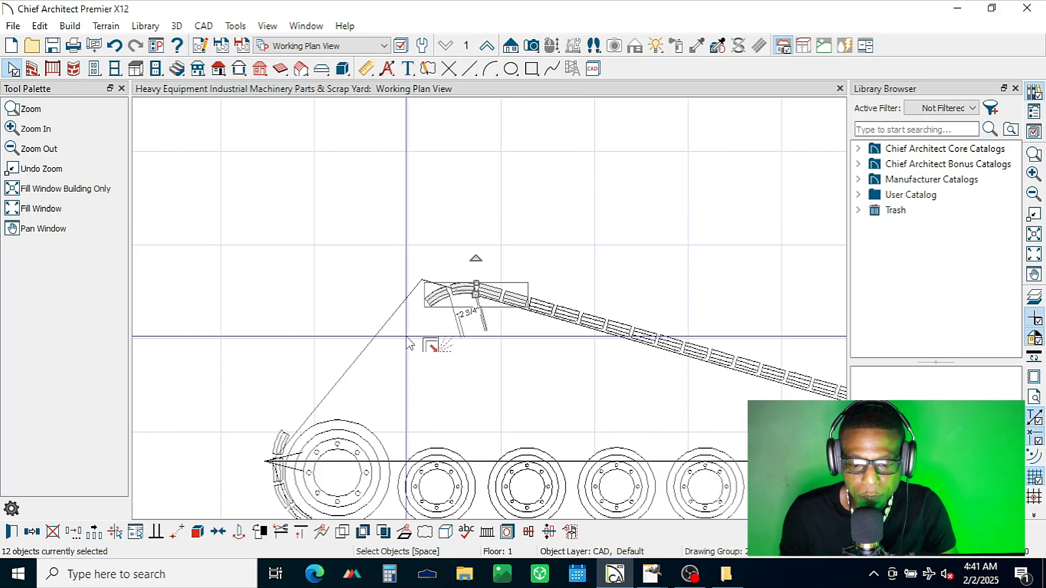
{"action": "key", "text": "ctrl+z"}
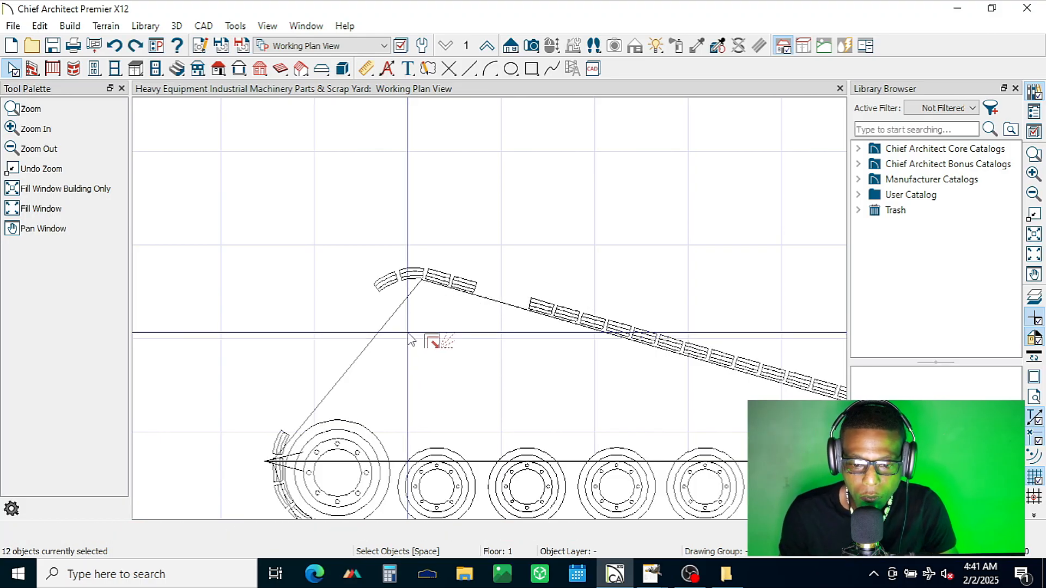
{"action": "key", "text": "ctrl+z"}
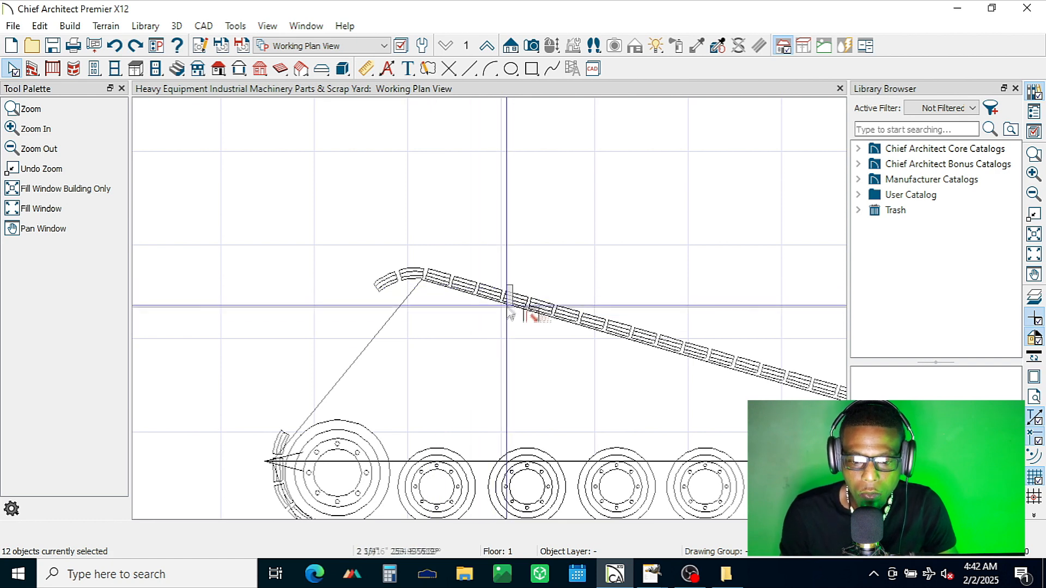
Step: Delete only the third straight shoe below the upper curve on the sloping line
{"action": "left_click", "coordinate": [411, 328]}
{"action": "left_click", "coordinate": [372, 341], "text": "shift"}
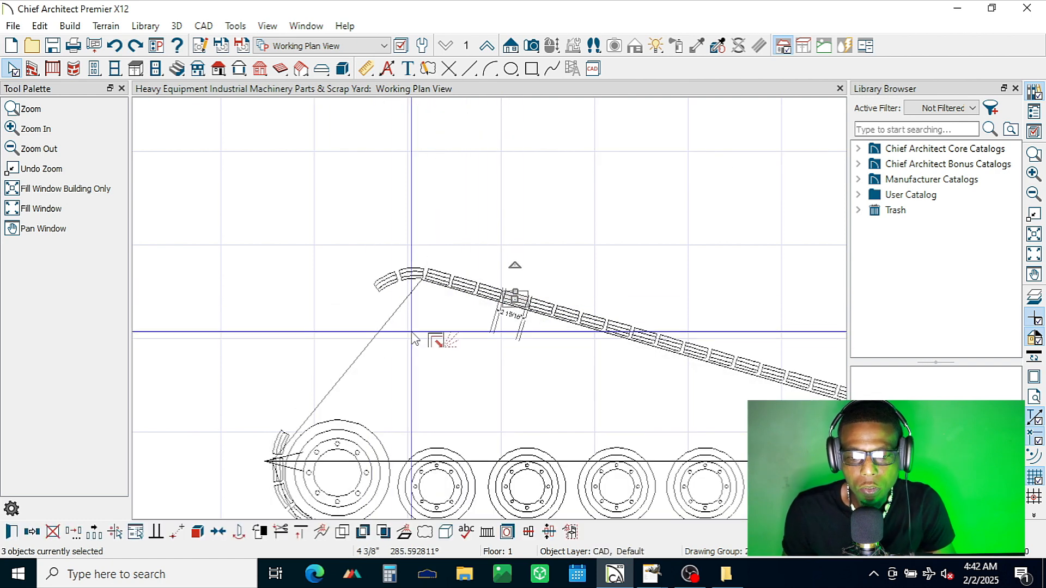
{"action": "key", "text": "Delete"}
Step: Select the five upper end shoes without the outline and move them point to point about 3 7/16" down to the remaining run
{"action": "left_click_drag", "start_coordinate": [367, 262], "coordinate": [488, 309], "text": "shift"}
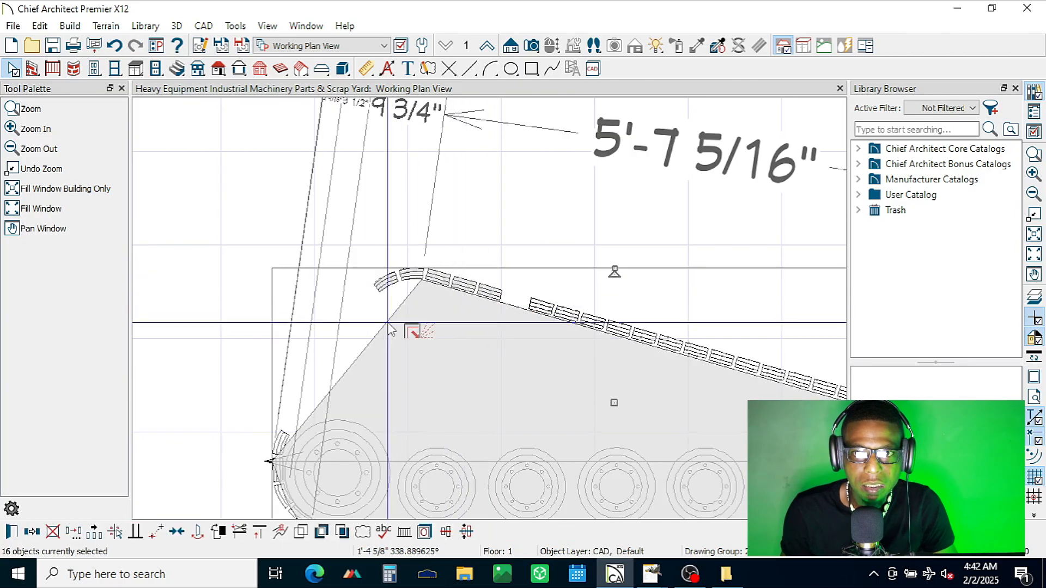
{"action": "left_click", "coordinate": [447, 316], "text": "shift"}
{"action": "scroll", "coordinate": [505, 319], "scroll_direction": "up", "scroll_amount": 5}
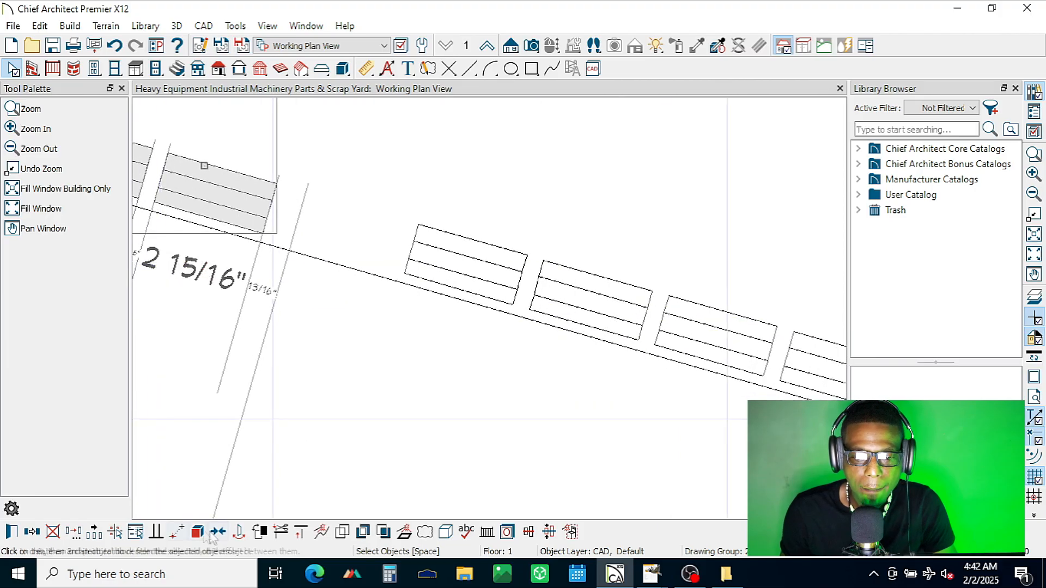
{"action": "left_click", "coordinate": [176, 531]}
{"action": "scroll", "coordinate": [272, 210], "scroll_direction": "up", "scroll_amount": 3}
{"action": "left_click", "coordinate": [269, 210]}
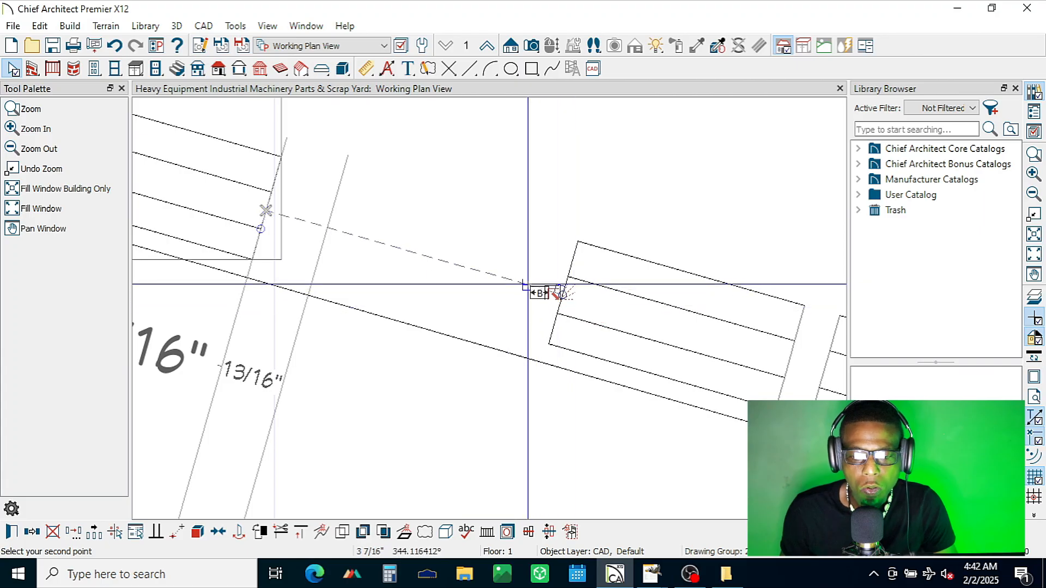
{"action": "left_click", "coordinate": [557, 292]}
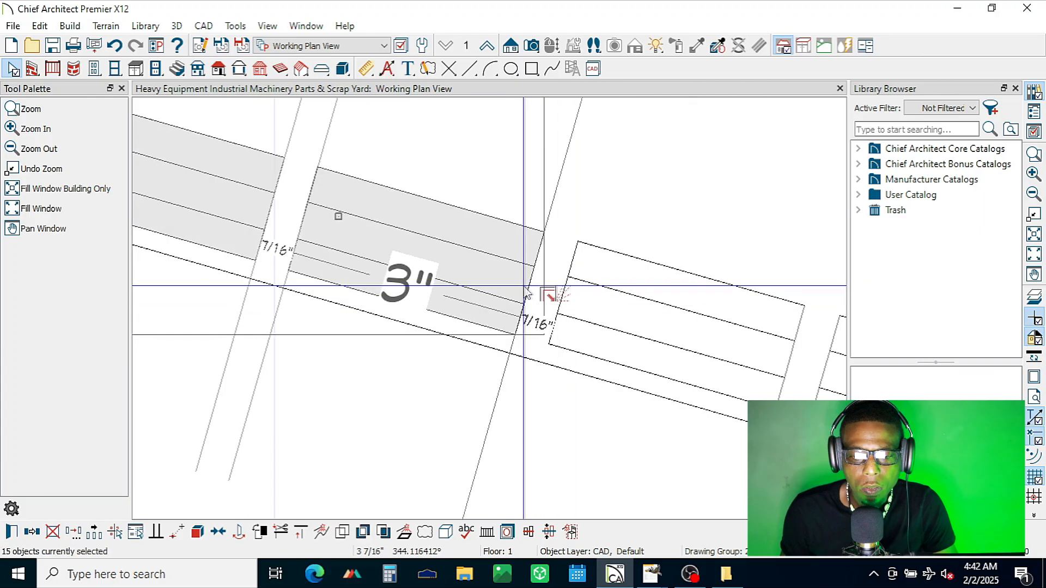
{"action": "scroll", "coordinate": [716, 298], "scroll_direction": "down", "scroll_amount": 3}
{"action": "scroll", "coordinate": [716, 299], "scroll_direction": "down", "scroll_amount": 6}
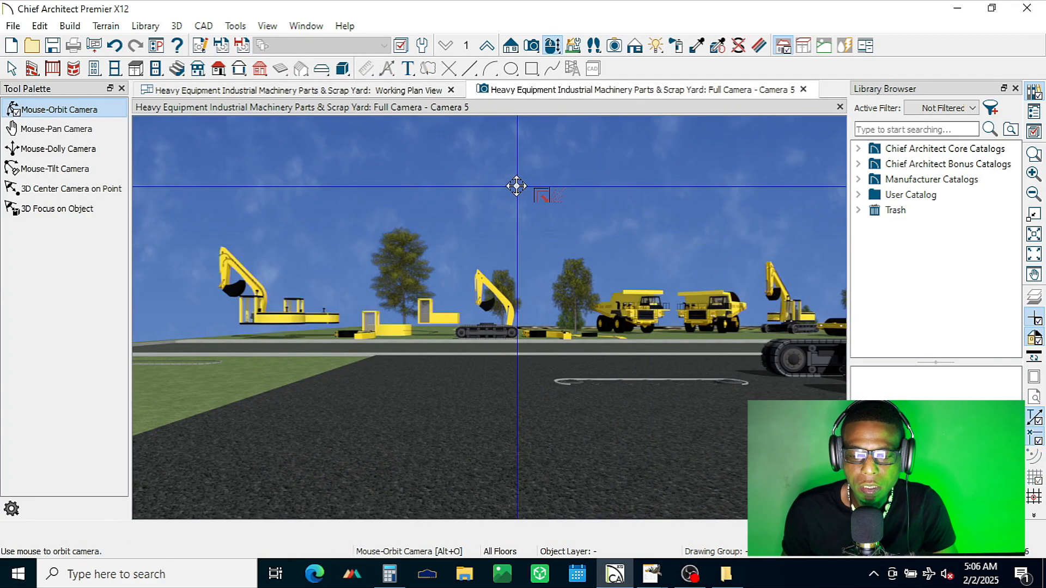
Step: Examine the undercarriage in the 3D camera view, check a small wheel's specification and materials, and return to the working plan view
{"action": "left_click_drag", "start_coordinate": [515, 186], "coordinate": [514, 343]}
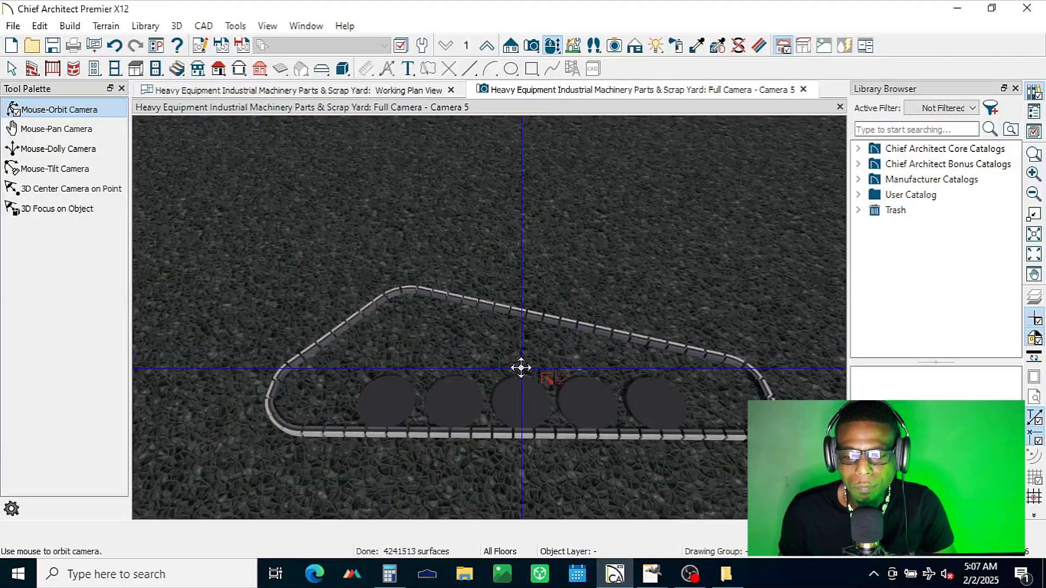
{"action": "key", "text": "space"}
{"action": "left_click", "coordinate": [663, 408]}
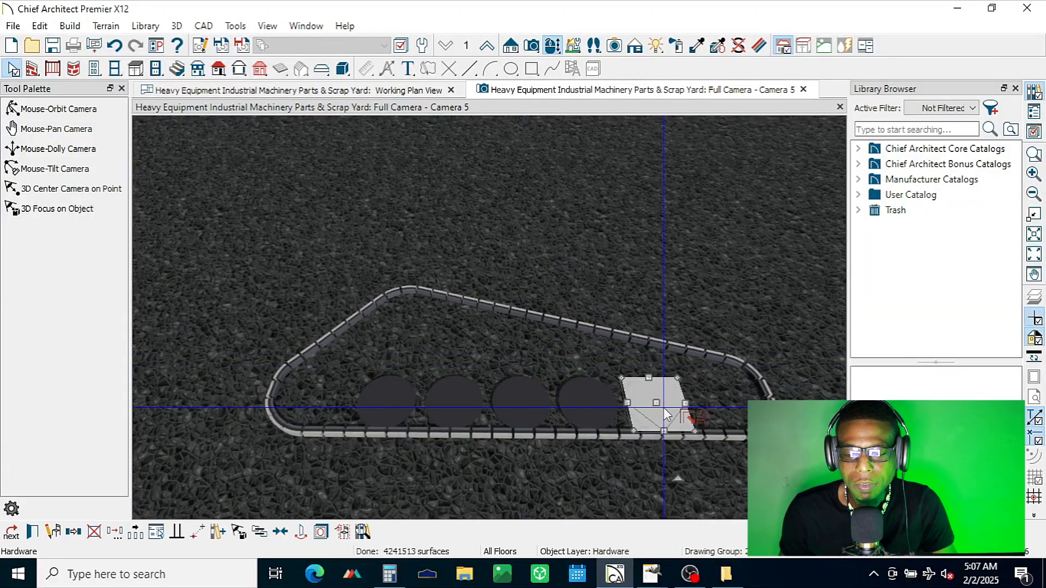
{"action": "left_click", "coordinate": [33, 532]}
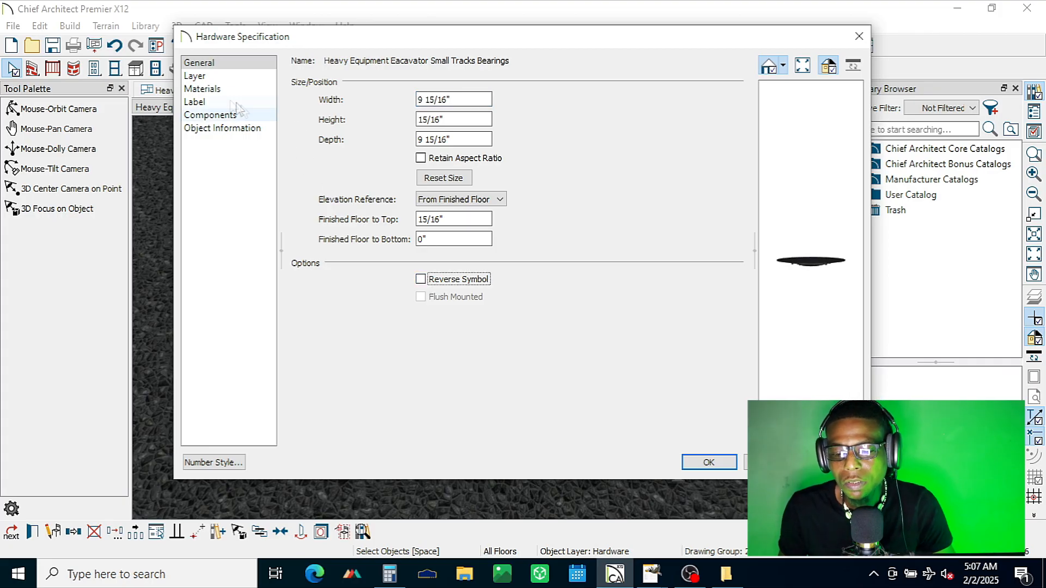
{"action": "left_click", "coordinate": [218, 89]}
{"action": "left_click", "coordinate": [708, 462]}
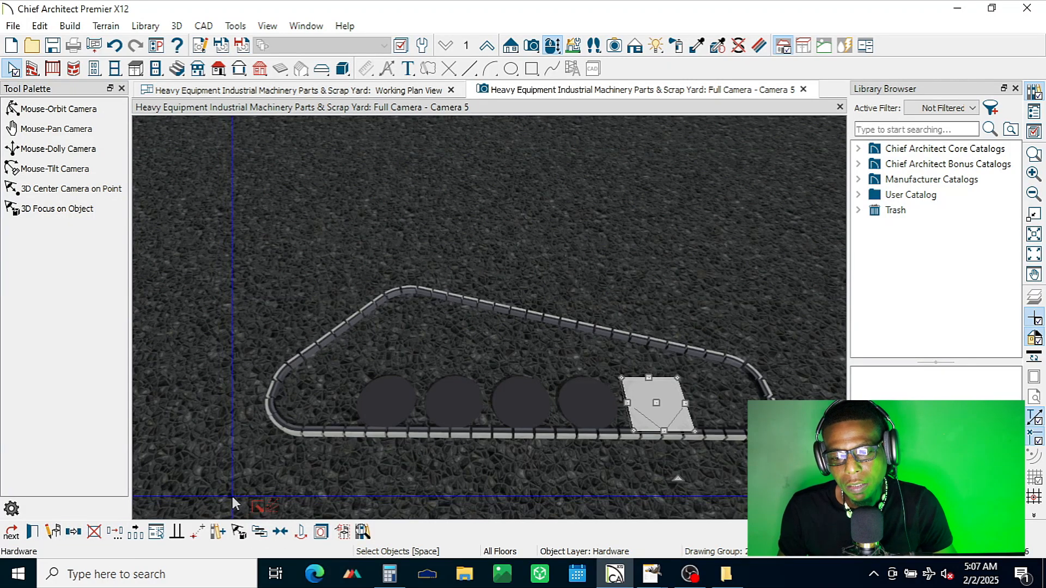
{"action": "key", "text": "Escape"}
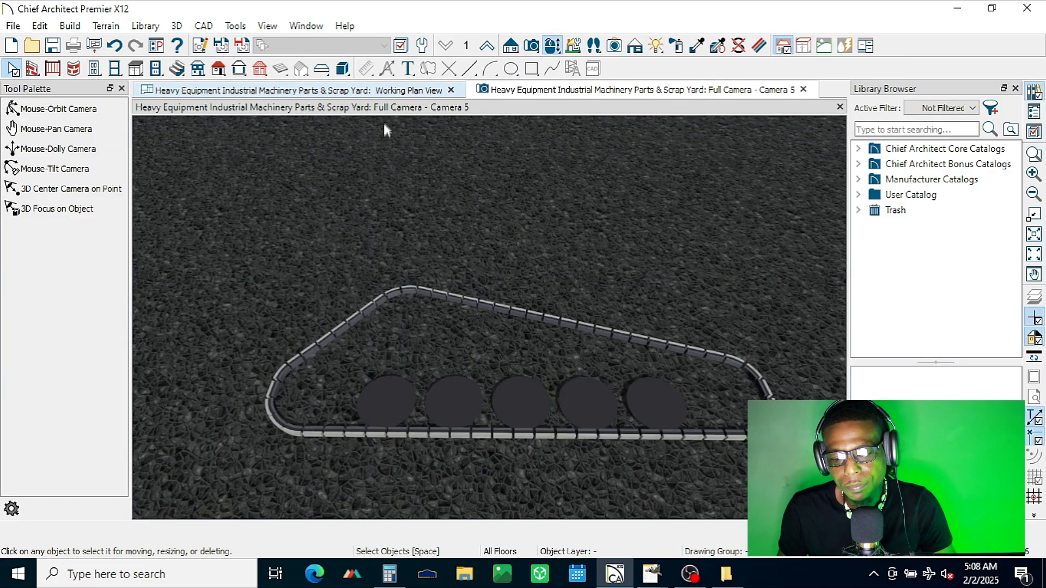
{"action": "left_click", "coordinate": [384, 90]}
{"action": "left_click_drag", "start_coordinate": [530, 326], "coordinate": [792, 403]}
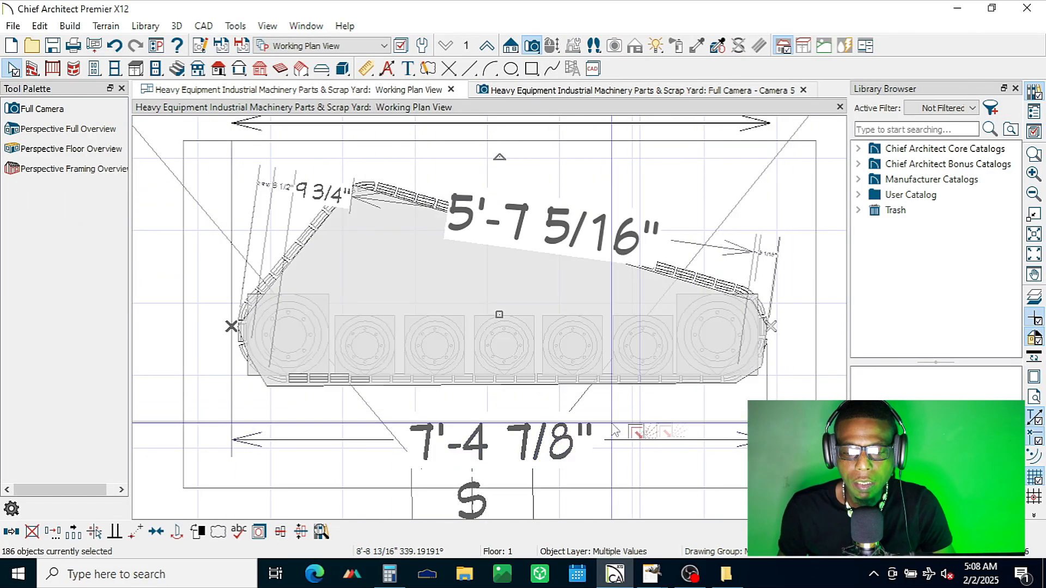
{"action": "scroll", "coordinate": [560, 338], "scroll_direction": "down", "scroll_amount": 2}
{"action": "scroll", "coordinate": [563, 345], "scroll_direction": "down", "scroll_amount": 2}
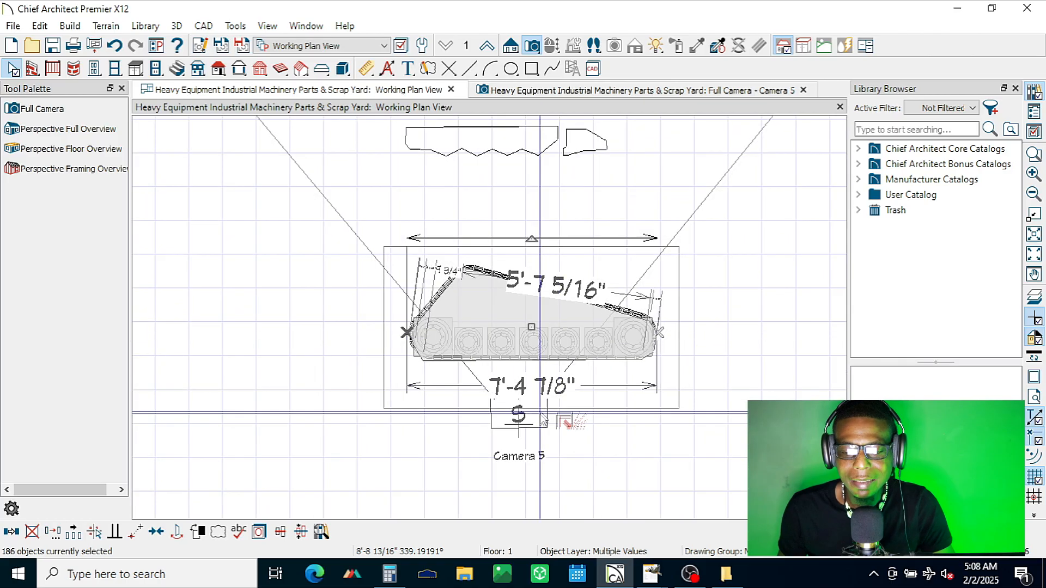
{"action": "scroll", "coordinate": [505, 409], "scroll_direction": "up", "scroll_amount": 3}
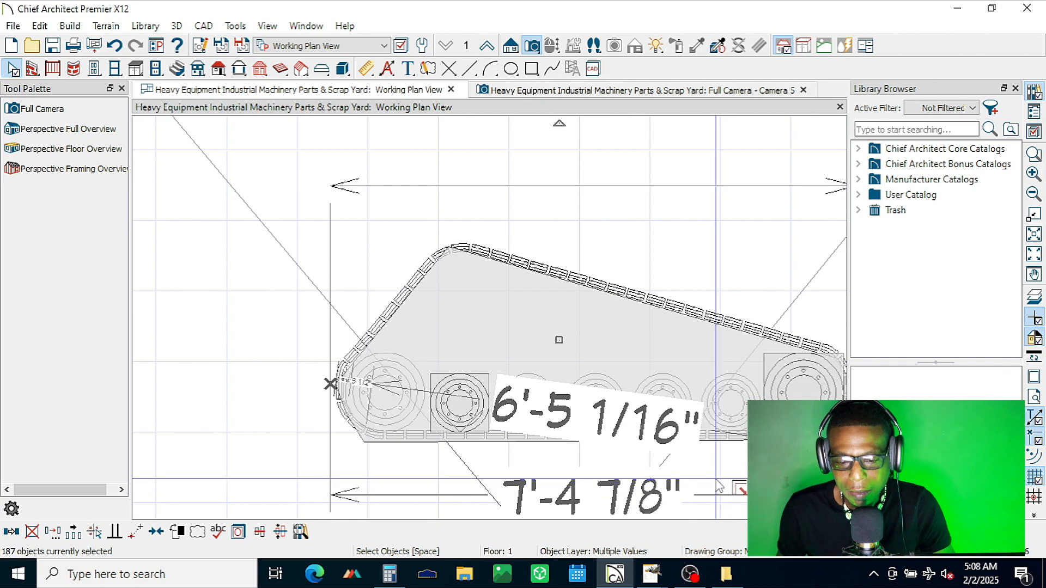
{"action": "key", "text": "Escape"}
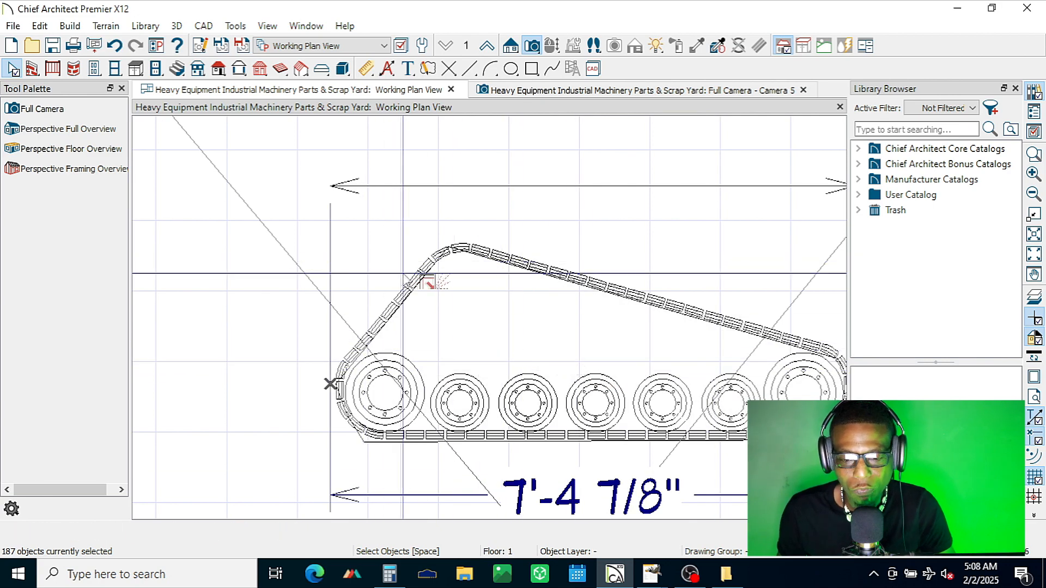
{"action": "scroll", "coordinate": [573, 270], "scroll_direction": "down", "scroll_amount": 2}
{"action": "scroll", "coordinate": [573, 270], "scroll_direction": "down", "scroll_amount": 2}
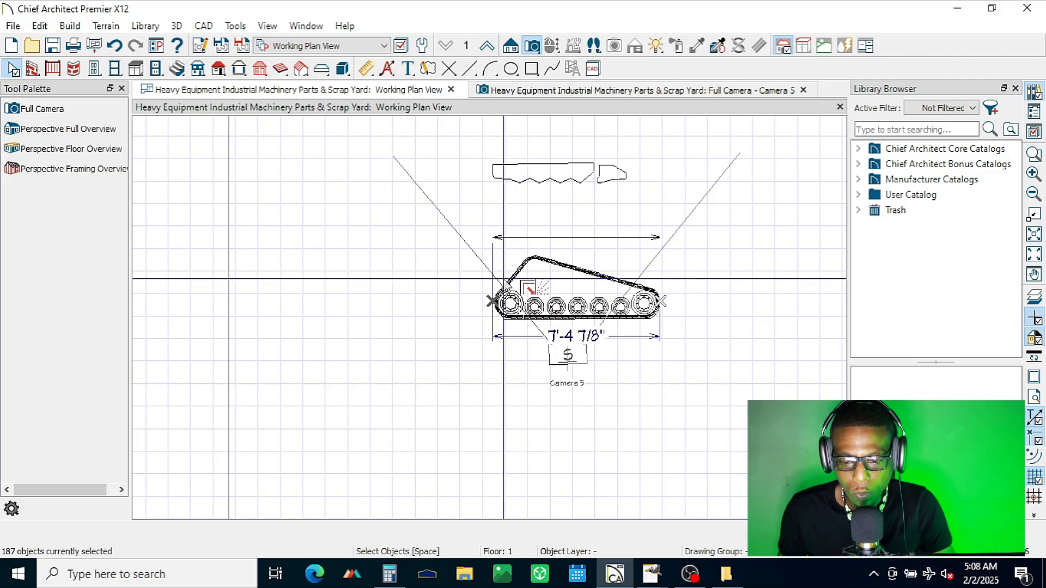
{"action": "left_click_drag", "start_coordinate": [459, 246], "coordinate": [629, 350]}
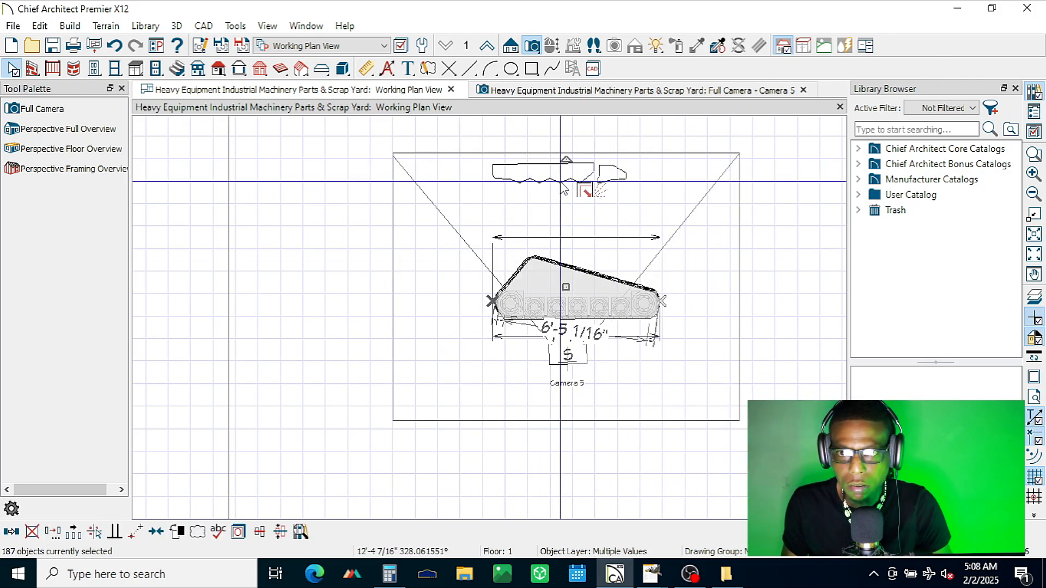
{"action": "left_click", "coordinate": [578, 366], "text": "shift"}
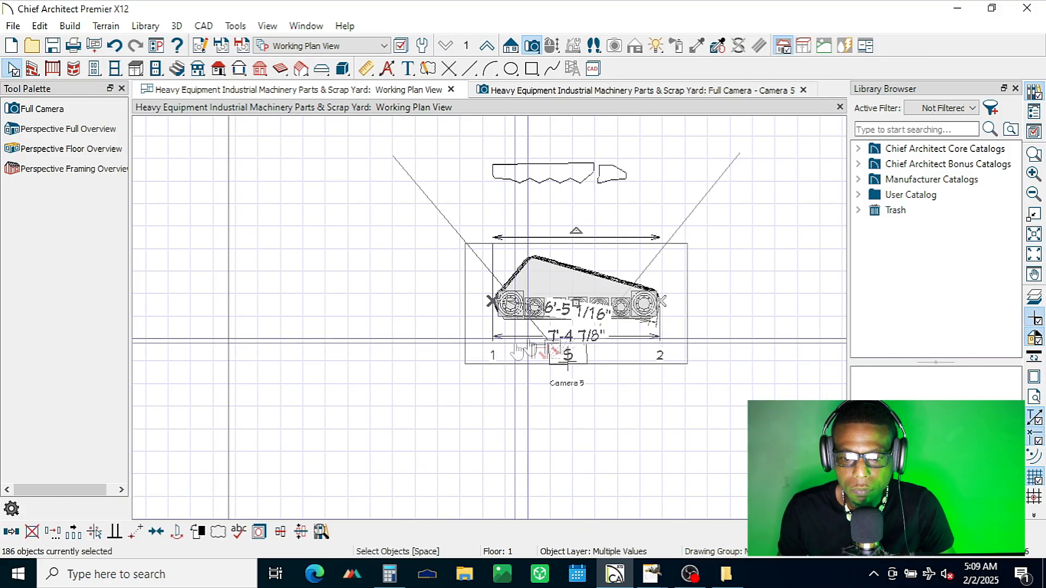
{"action": "left_click", "coordinate": [576, 335], "text": "shift"}
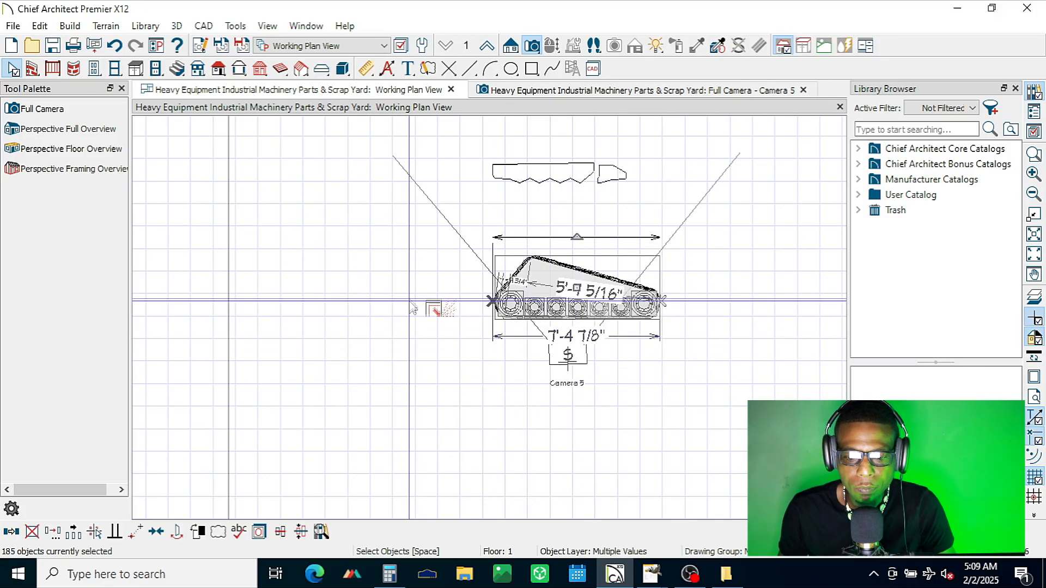
{"action": "left_click", "coordinate": [52, 532]}
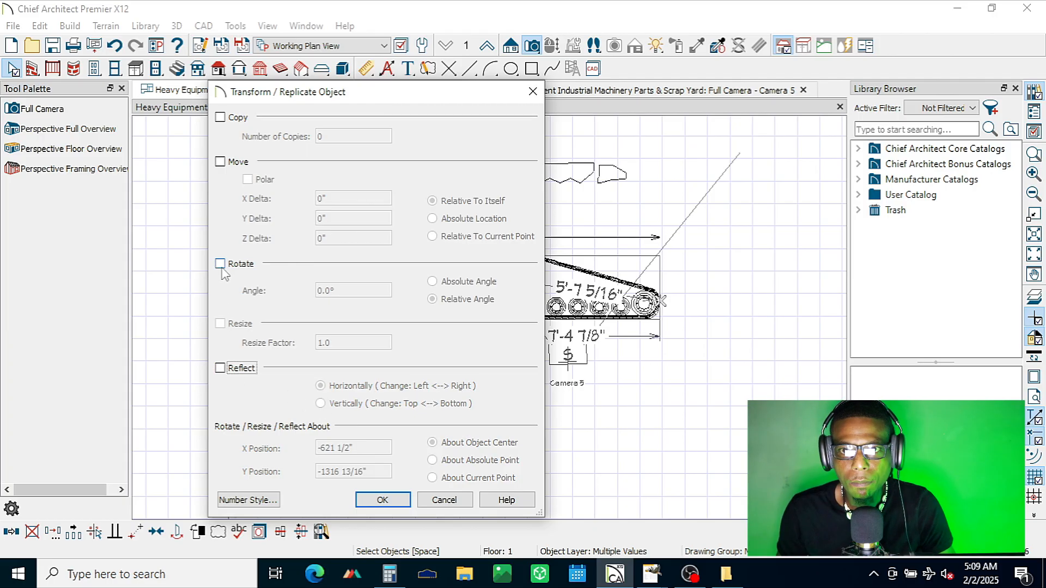
{"action": "left_click", "coordinate": [444, 500]}
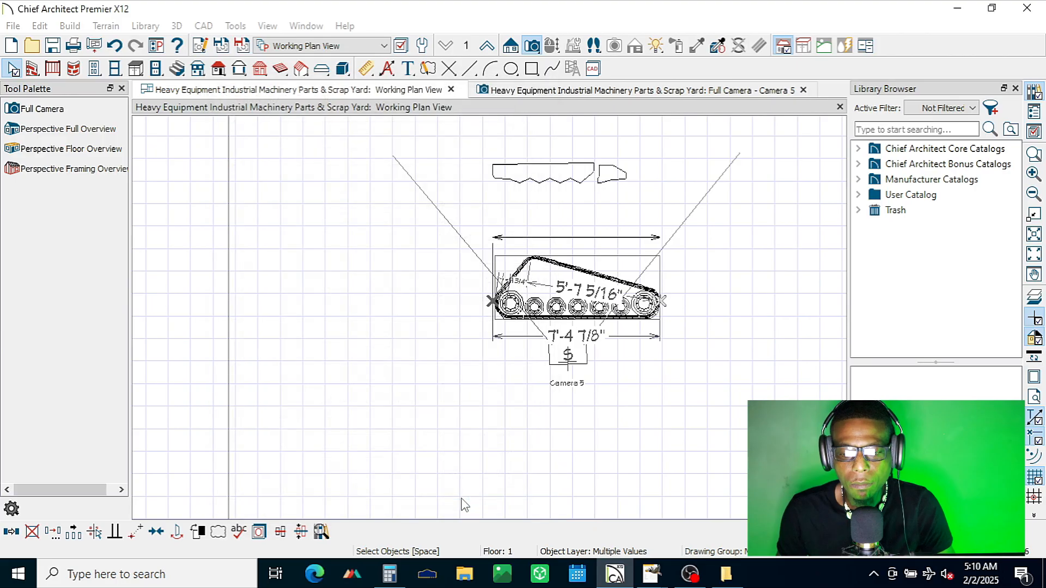
{"action": "left_click", "coordinate": [598, 321]}
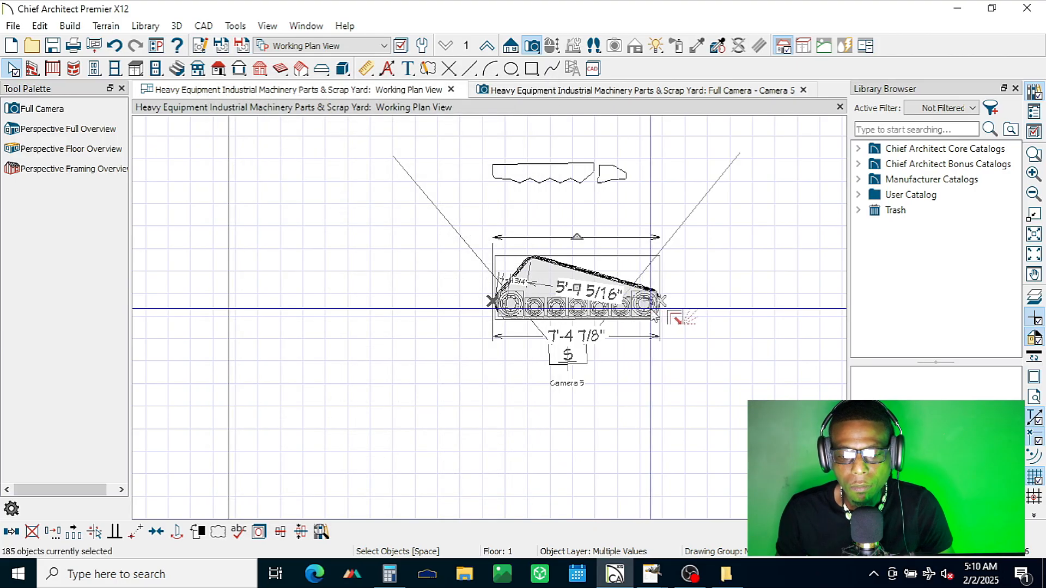
Step: Open the symbol specification of the large wheel below the slope's low end and try 90° rotations about the Y and Z axes
{"action": "left_click", "coordinate": [667, 308]}
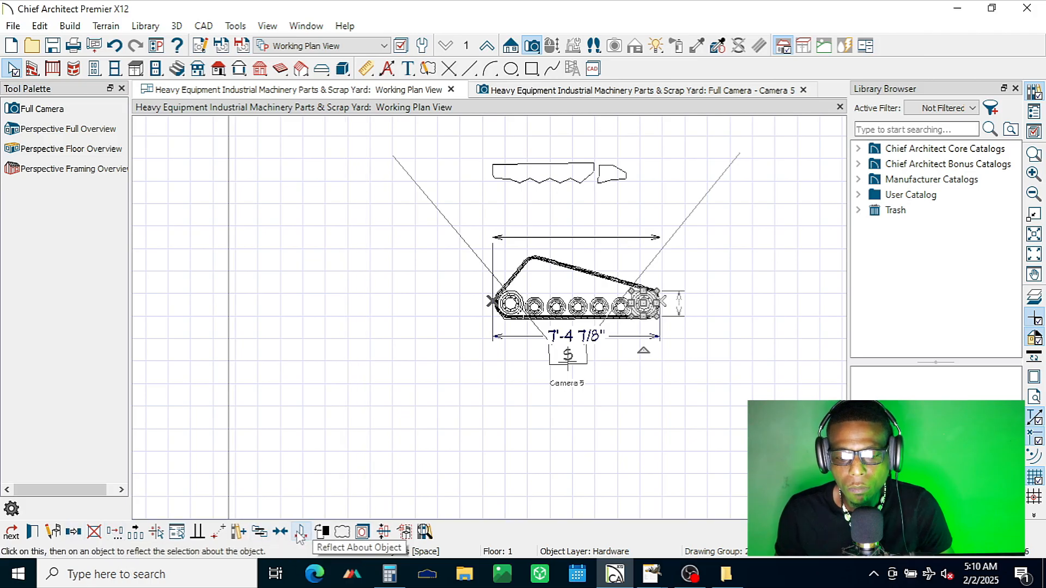
{"action": "left_click", "coordinate": [54, 534]}
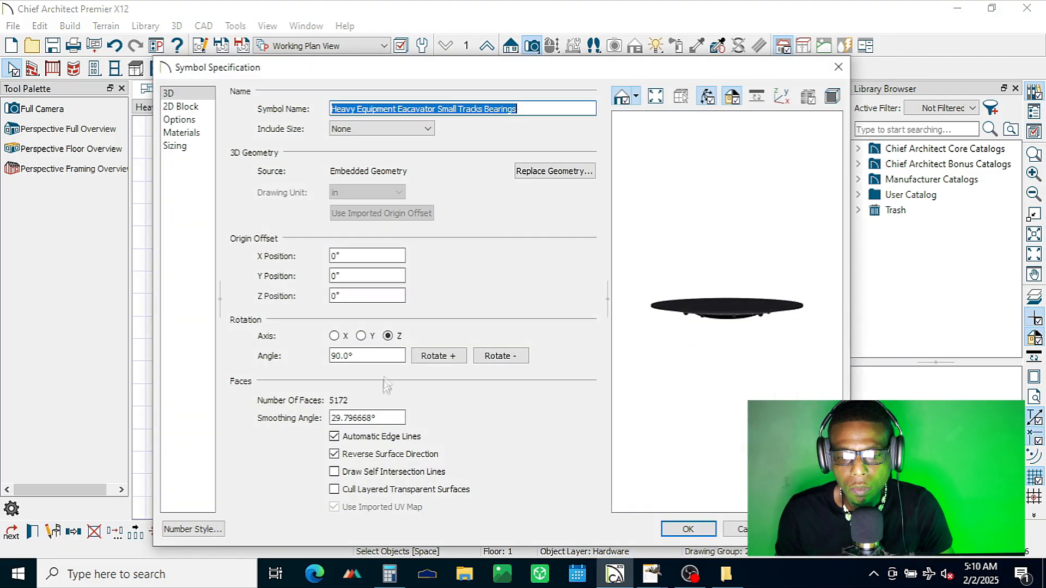
{"action": "left_click", "coordinate": [361, 336]}
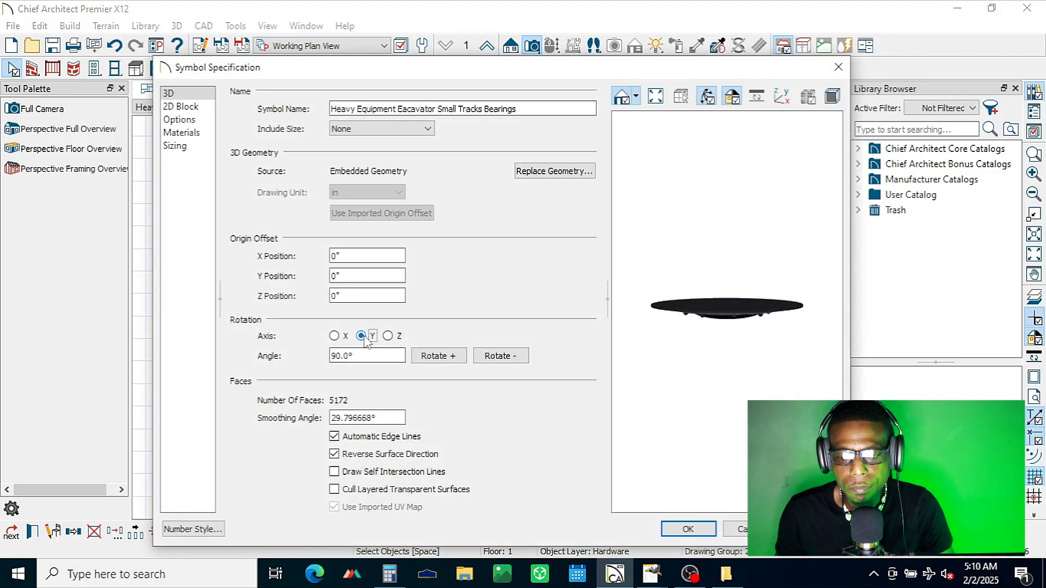
{"action": "left_click", "coordinate": [452, 357]}
{"action": "left_click", "coordinate": [452, 357]}
{"action": "left_click", "coordinate": [497, 356]}
{"action": "left_click", "coordinate": [388, 336]}
{"action": "left_click", "coordinate": [449, 357]}
{"action": "left_click", "coordinate": [449, 358]}
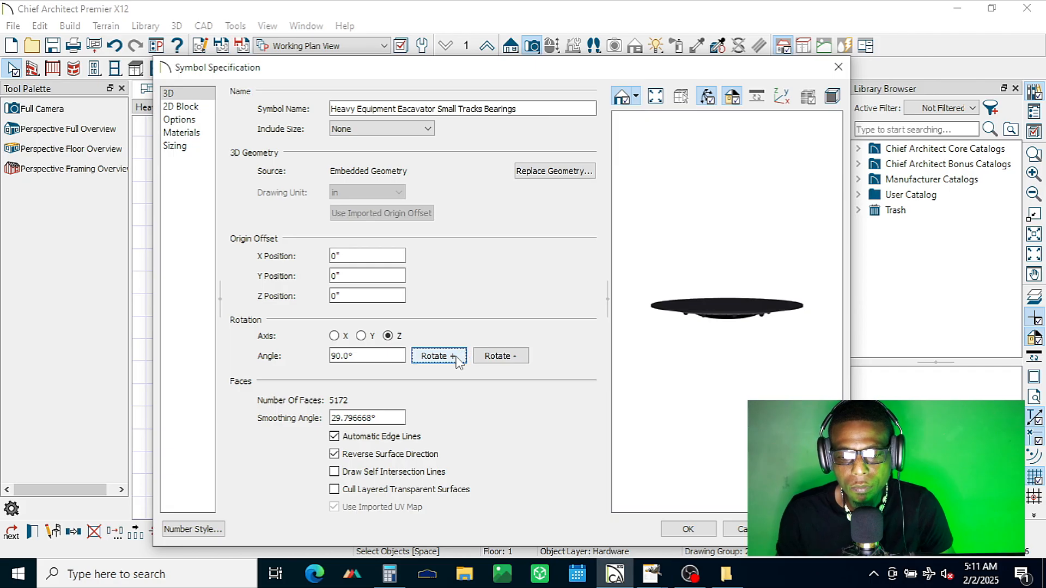
{"action": "left_click", "coordinate": [496, 357]}
Step: Flip the large wheel's symbol over with 90° rotations about the X axis and apply the change
{"action": "left_click", "coordinate": [334, 336]}
{"action": "left_click", "coordinate": [442, 360]}
{"action": "left_click", "coordinate": [440, 356]}
{"action": "left_click", "coordinate": [440, 357]}
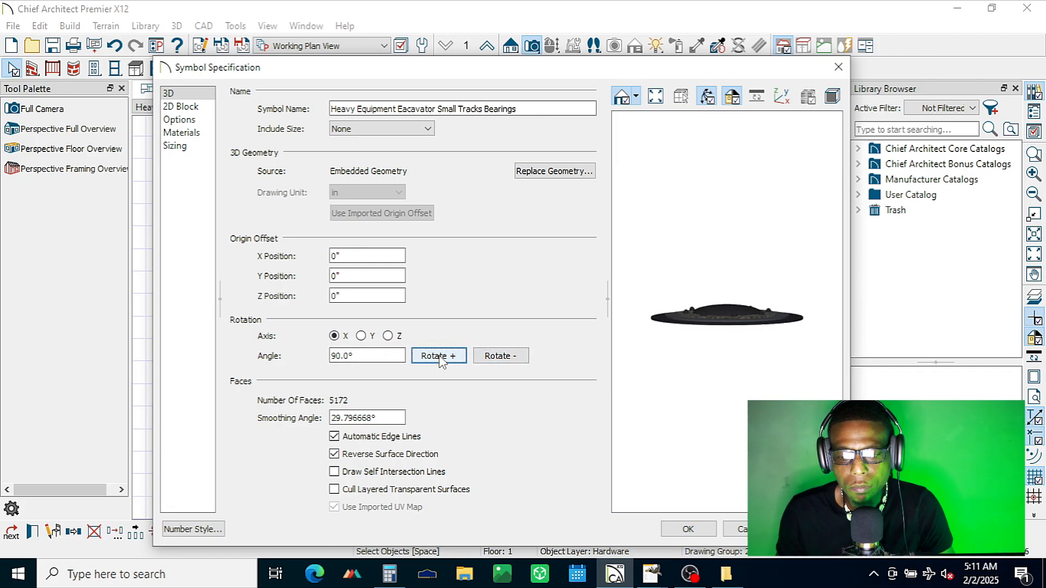
{"action": "left_click", "coordinate": [702, 531]}
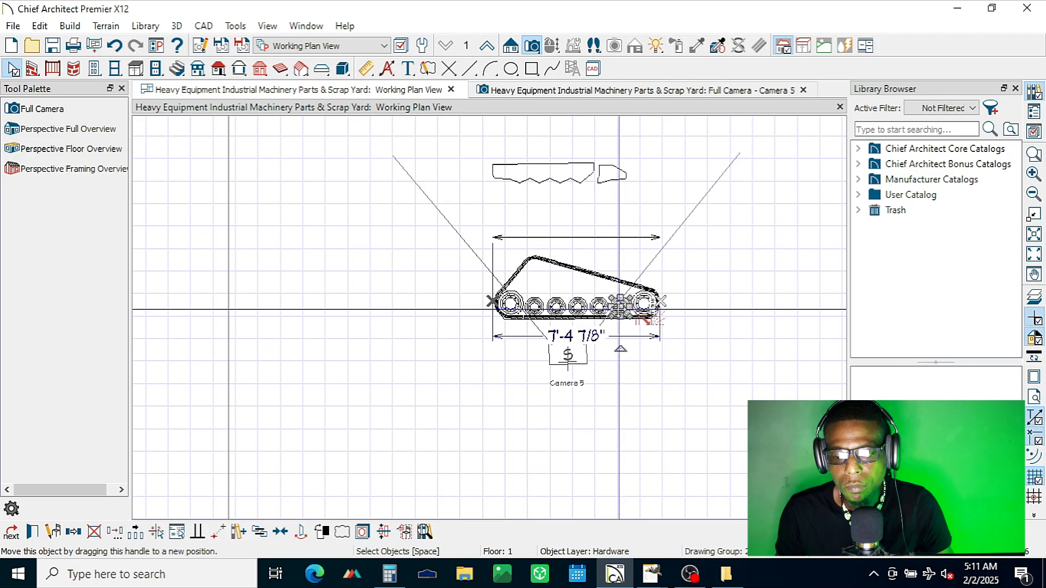
Step: Flip the symbol of the small wheel beside that large wheel over with two 90° rotations about the X axis
{"action": "left_click", "coordinate": [595, 304], "text": "shift"}
{"action": "left_click", "coordinate": [617, 305]}
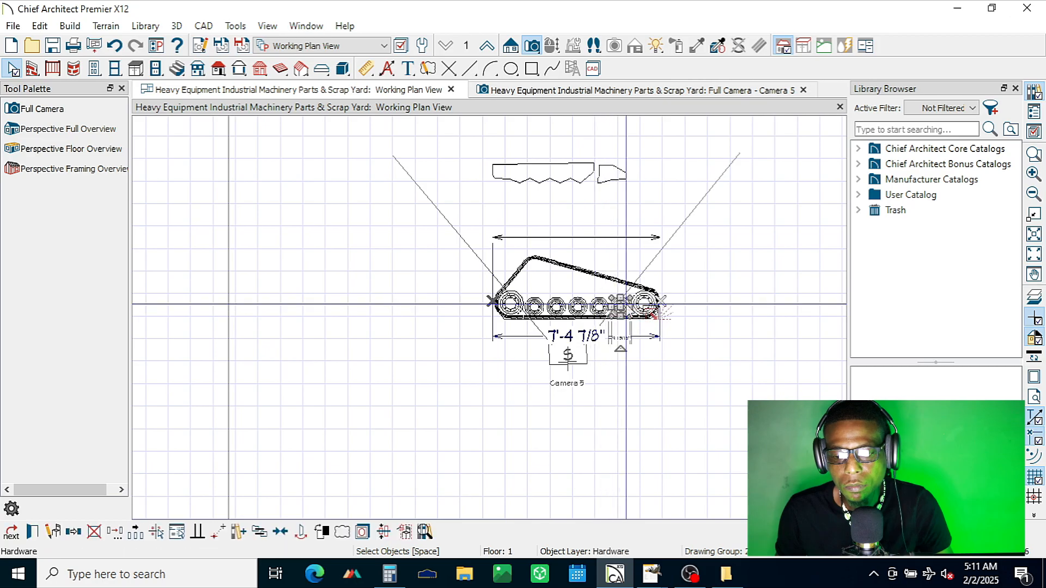
{"action": "left_click", "coordinate": [55, 532]}
{"action": "left_click", "coordinate": [430, 355]}
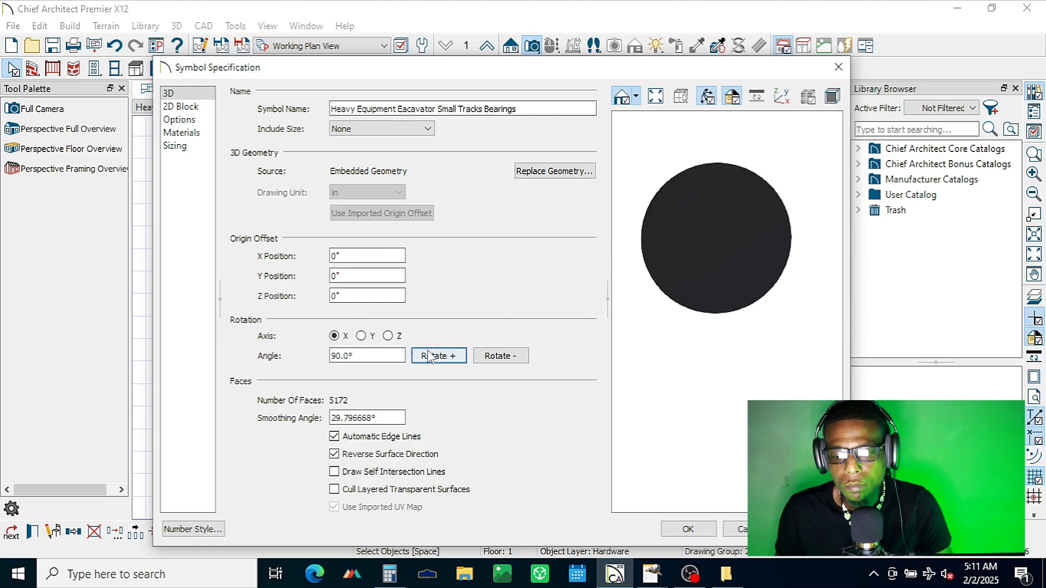
{"action": "left_click", "coordinate": [430, 356]}
{"action": "key", "text": "Return"}
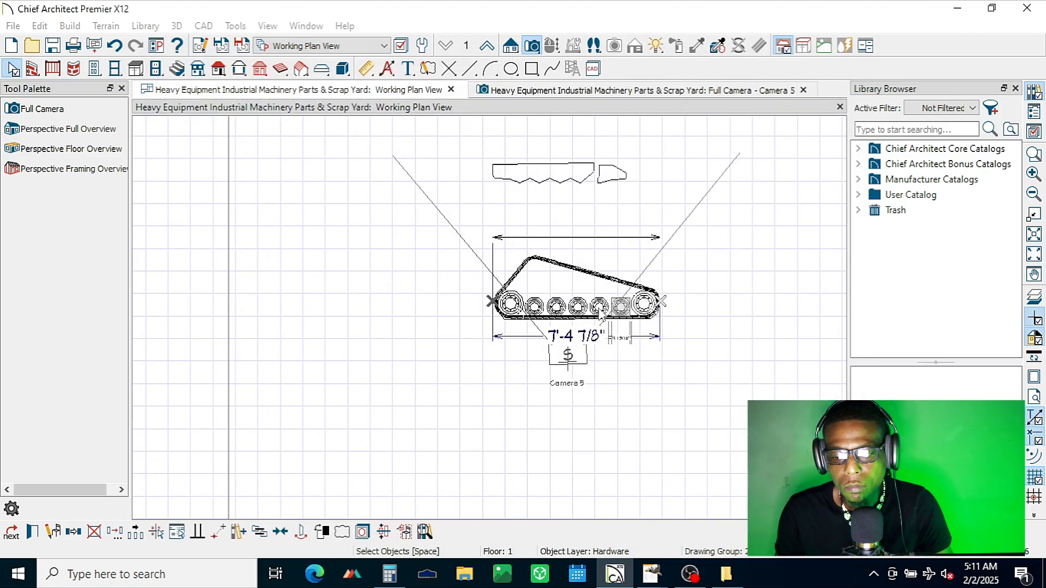
Step: Flip the symbol of the second small wheel from the slope's low end over with 90° rotations about the X axis
{"action": "left_click", "coordinate": [598, 306]}
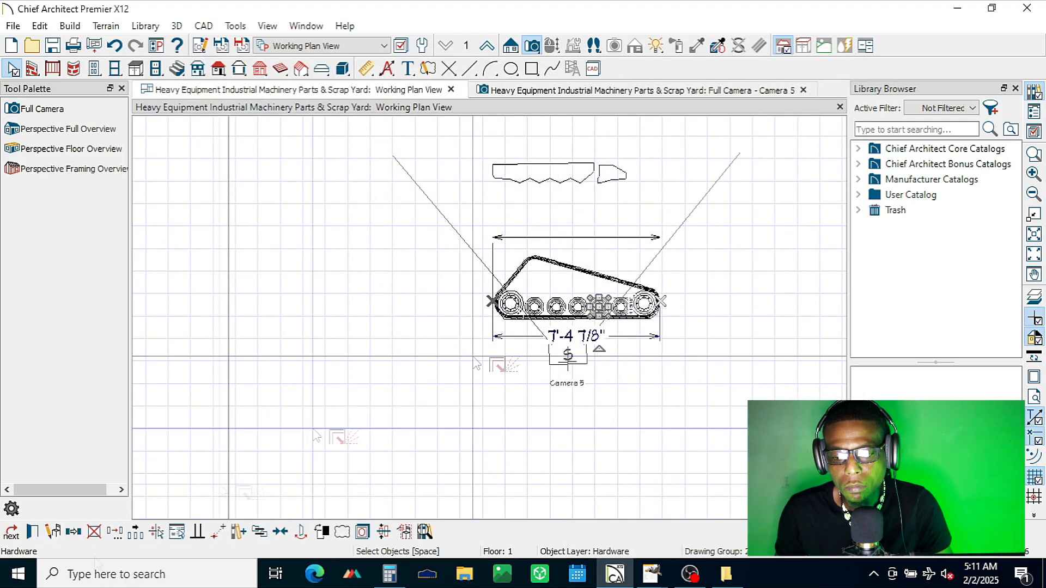
{"action": "left_click", "coordinate": [54, 533]}
{"action": "left_click", "coordinate": [433, 358]}
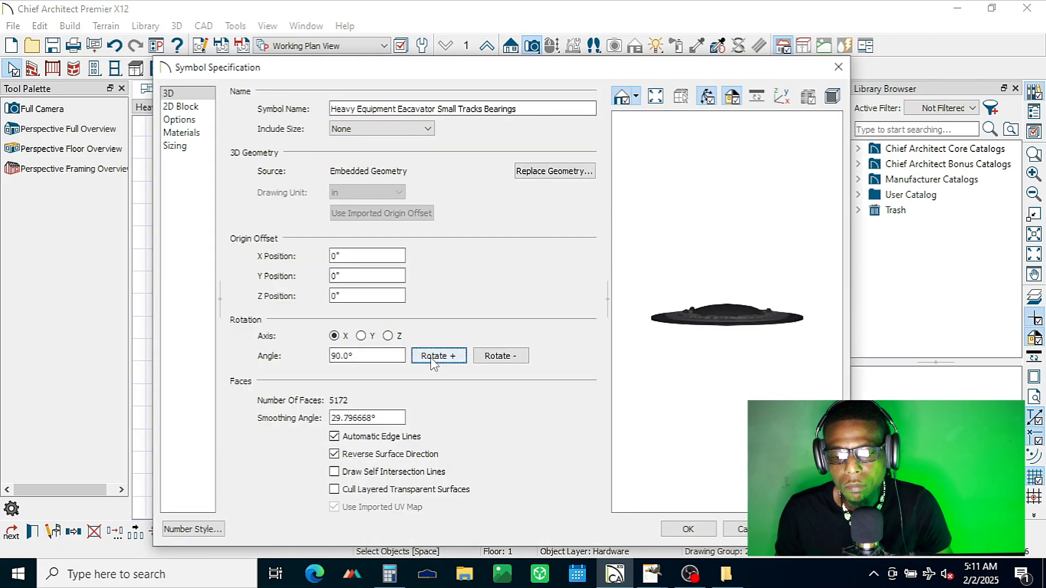
{"action": "key", "text": "Return"}
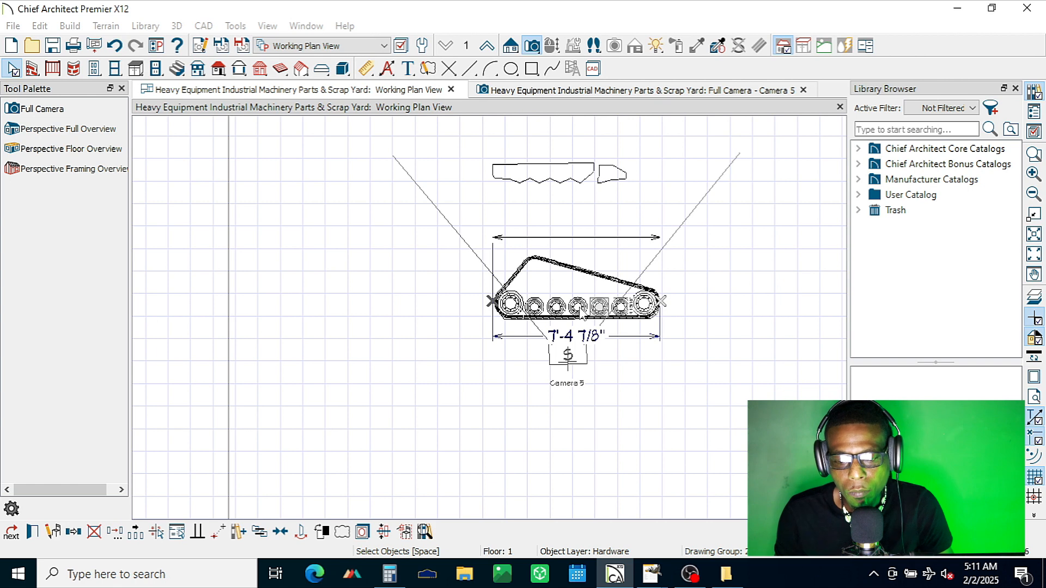
Step: Flip the symbol of the middle small wheel over with two 90° rotations about the X axis
{"action": "left_click", "coordinate": [578, 307]}
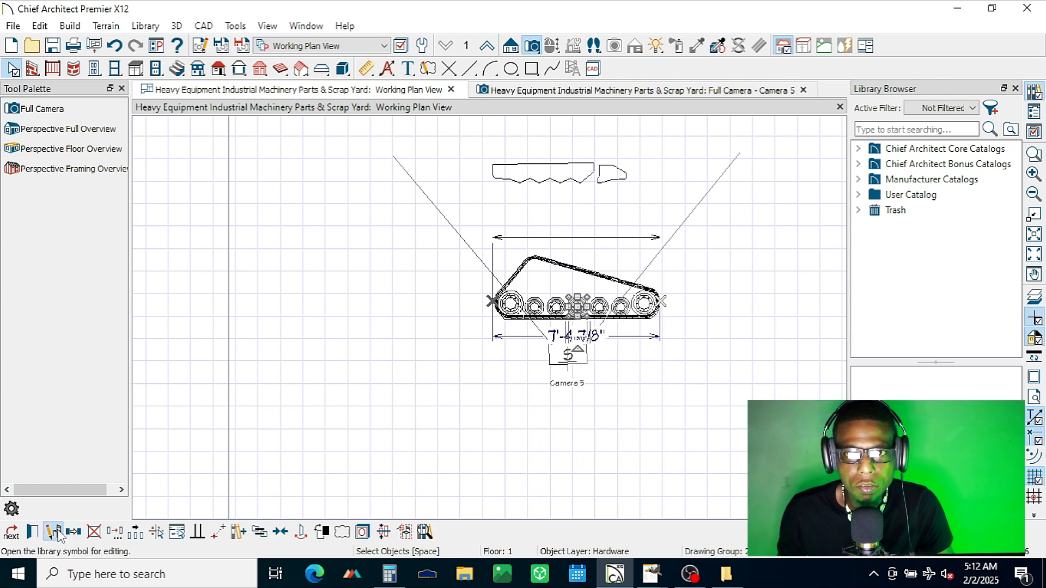
{"action": "left_click", "coordinate": [55, 532]}
{"action": "left_click", "coordinate": [439, 355]}
{"action": "left_click", "coordinate": [438, 356]}
{"action": "left_click", "coordinate": [687, 533]}
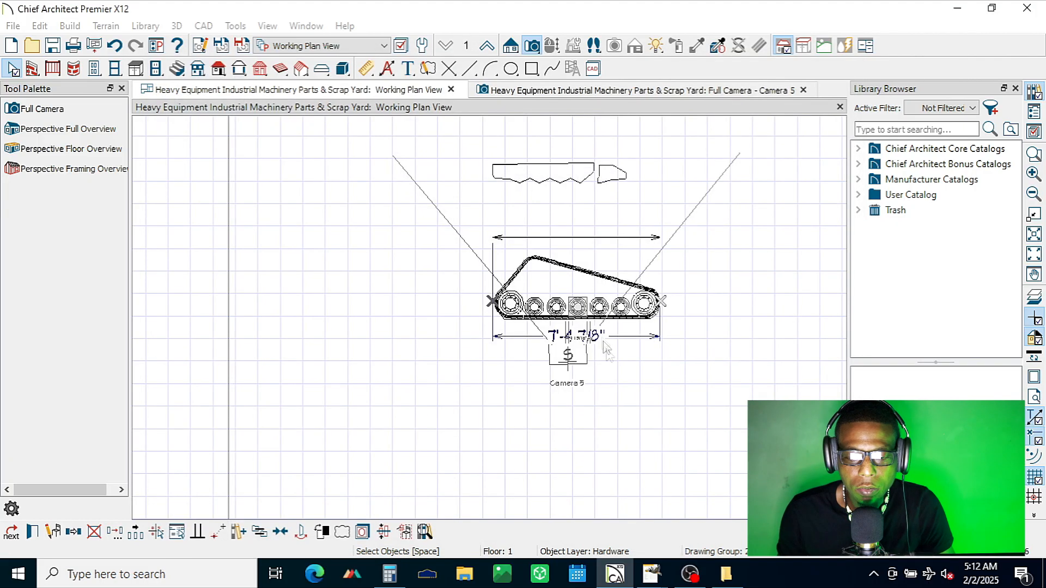
Step: Flip the symbol of the second small wheel from the slope's high end over with two 90° rotations about the X axis
{"action": "left_click", "coordinate": [556, 306]}
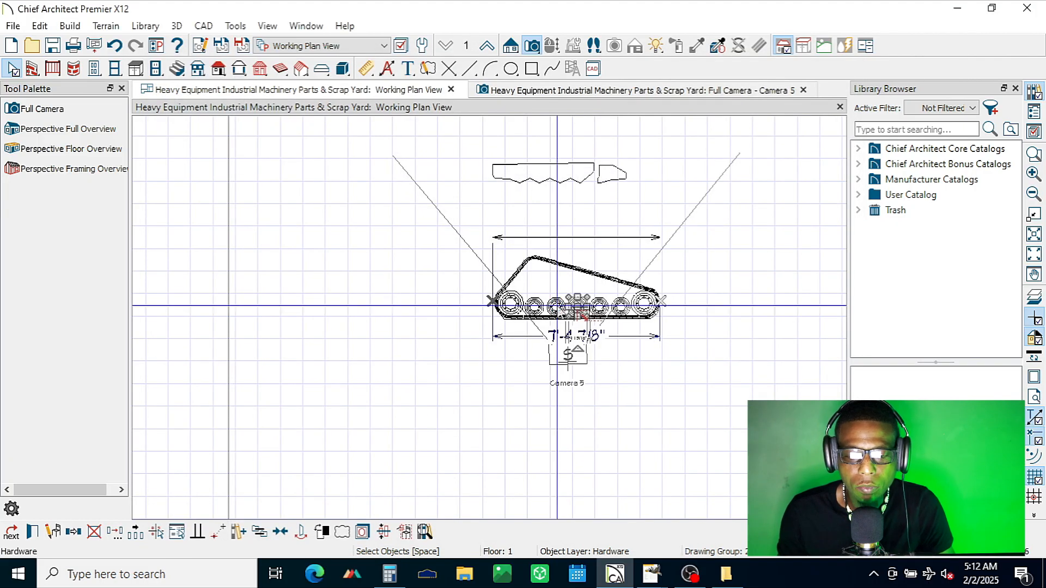
{"action": "left_click", "coordinate": [54, 532]}
{"action": "left_click", "coordinate": [438, 355]}
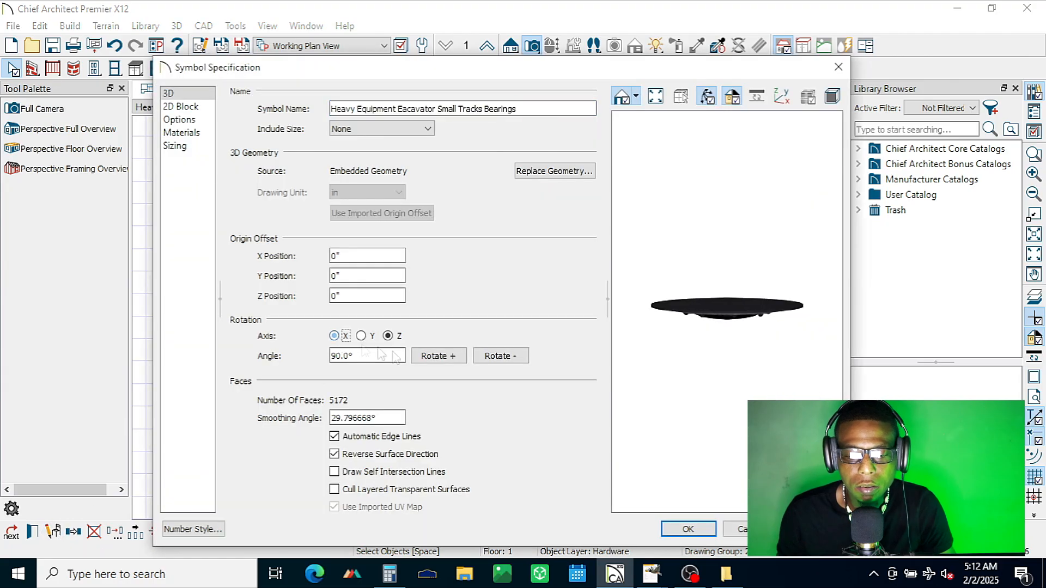
{"action": "left_click", "coordinate": [439, 356]}
{"action": "left_click", "coordinate": [688, 530]}
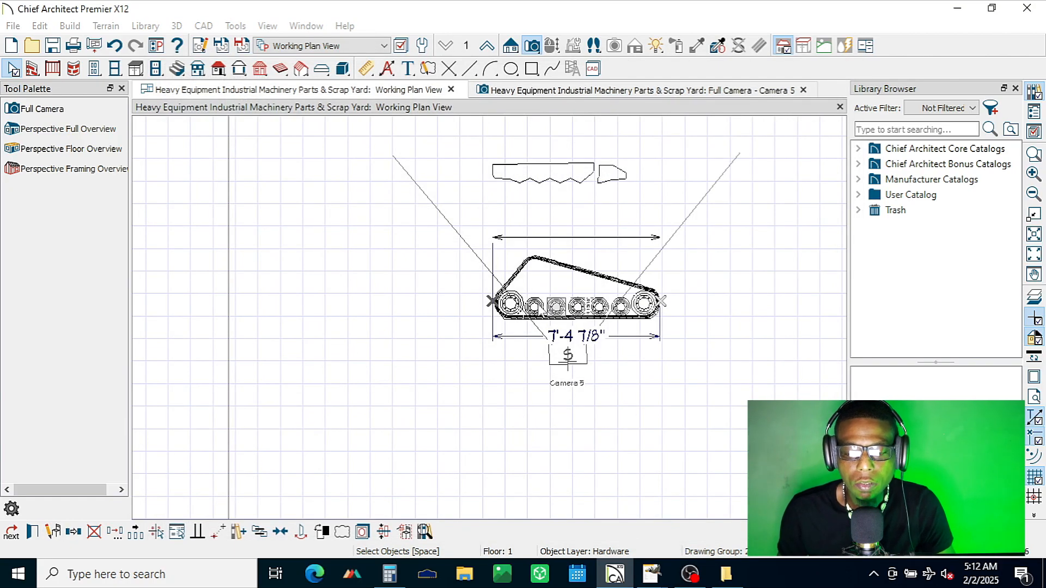
Step: Flip the symbol of the small wheel beside the large wheel at the slope's high end with two 90° rotations about X
{"action": "left_click", "coordinate": [537, 305]}
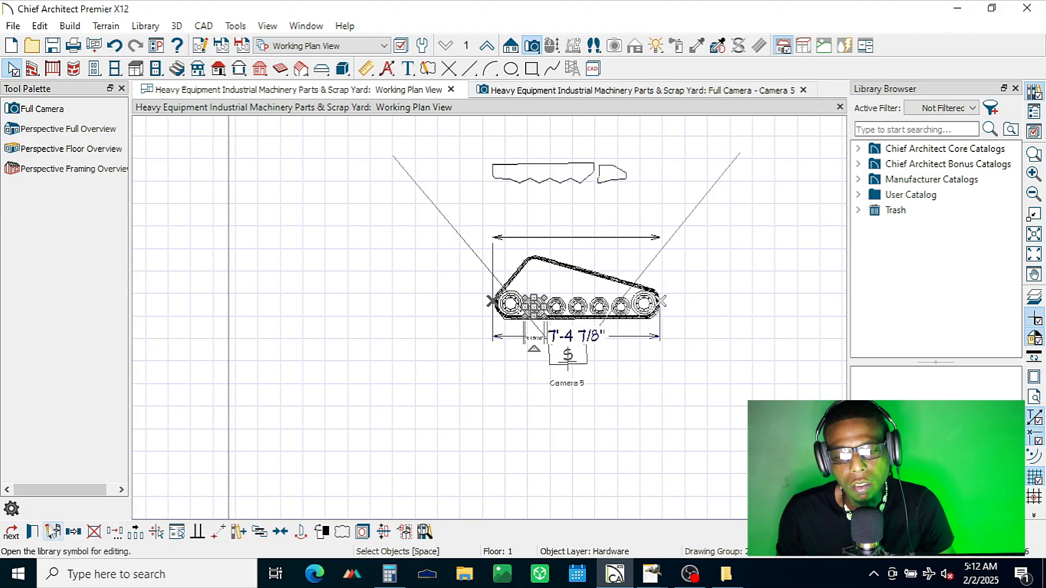
{"action": "left_click", "coordinate": [55, 527]}
{"action": "left_click", "coordinate": [336, 338]}
{"action": "left_click", "coordinate": [451, 358]}
{"action": "left_click", "coordinate": [451, 358]}
{"action": "left_click", "coordinate": [678, 530]}
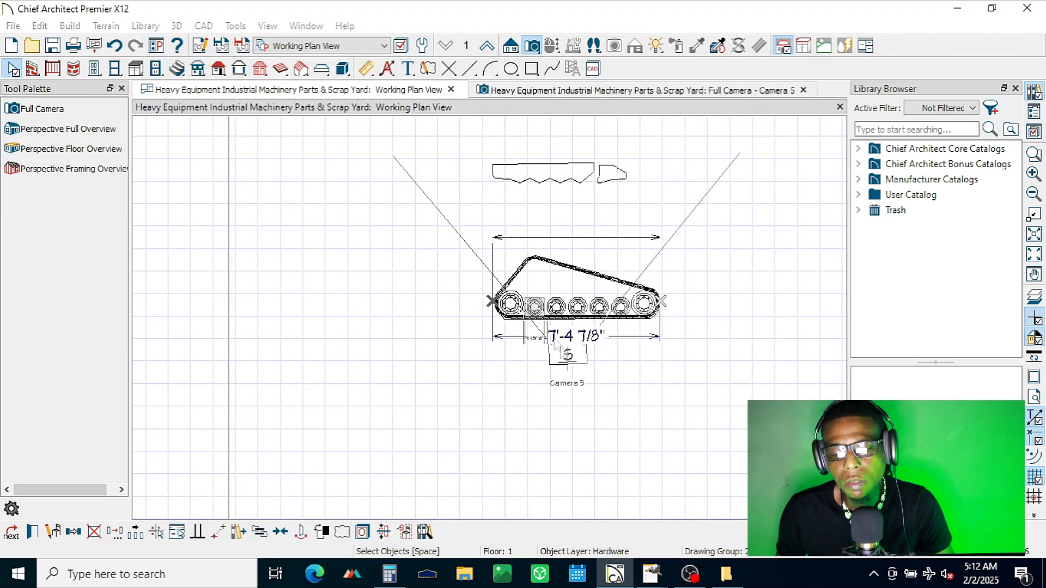
Step: Flip the symbol of the large wheel below the slope's high end over with two 90° rotations about the X axis
{"action": "left_click", "coordinate": [510, 304]}
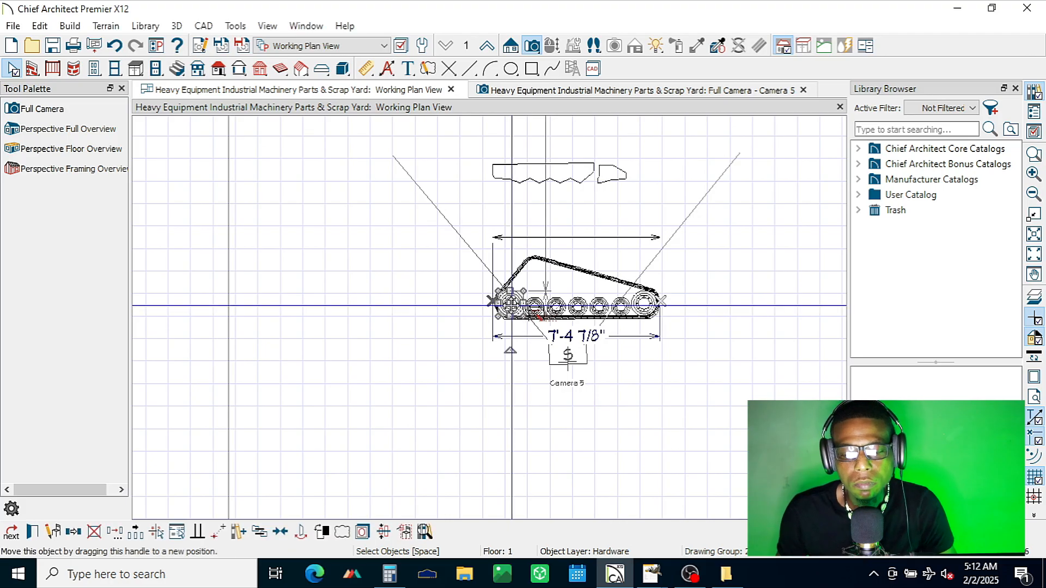
{"action": "left_click", "coordinate": [53, 531]}
{"action": "left_click", "coordinate": [334, 336]}
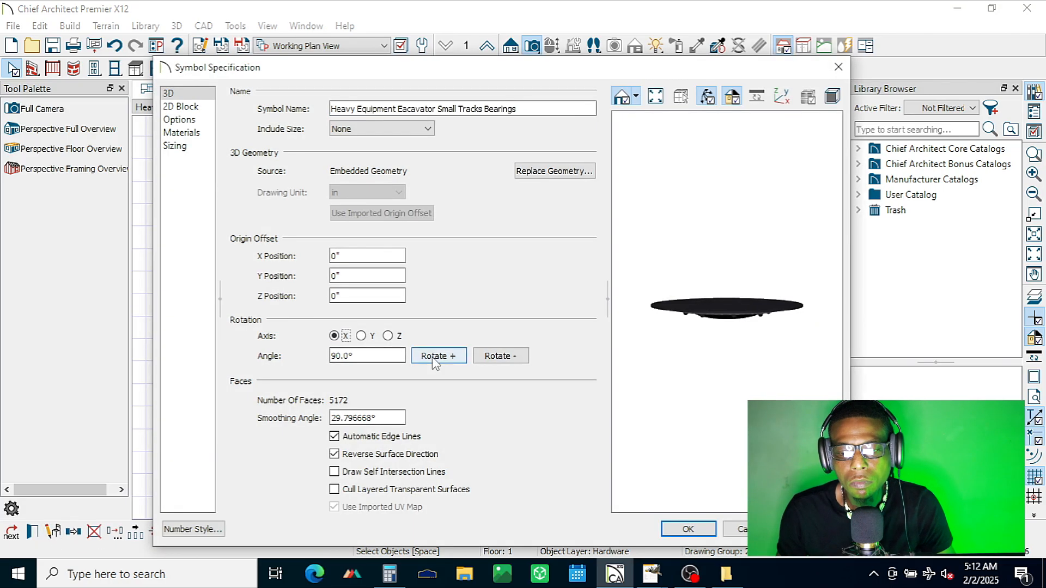
{"action": "left_click", "coordinate": [435, 356]}
{"action": "left_click", "coordinate": [434, 357]}
{"action": "left_click", "coordinate": [684, 529]}
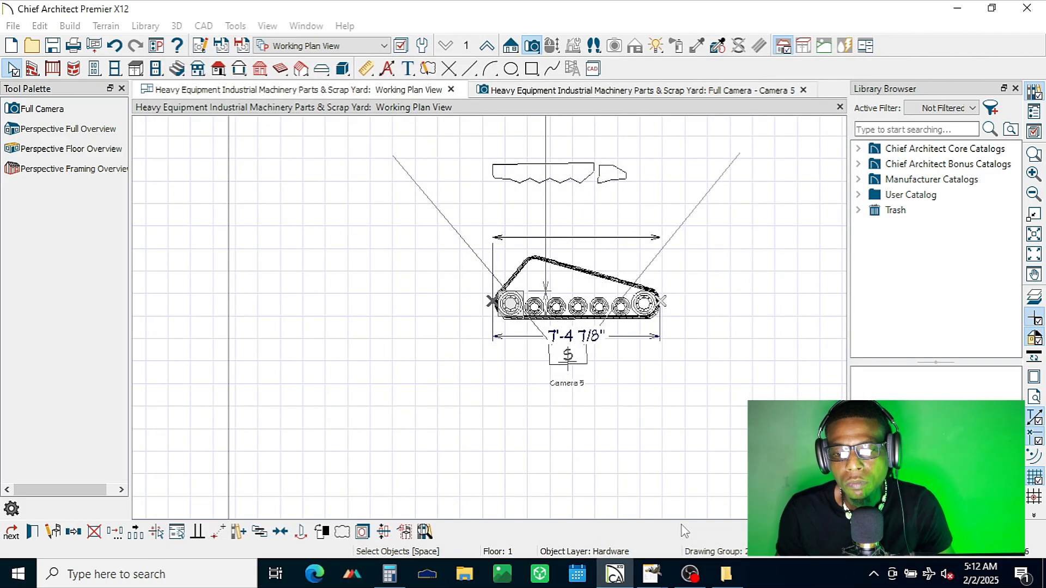
Step: Examine the flipped wheels in the 3D camera view, check an end small wheel's size and elevation, and return to the working plan view
{"action": "left_click", "coordinate": [642, 92]}
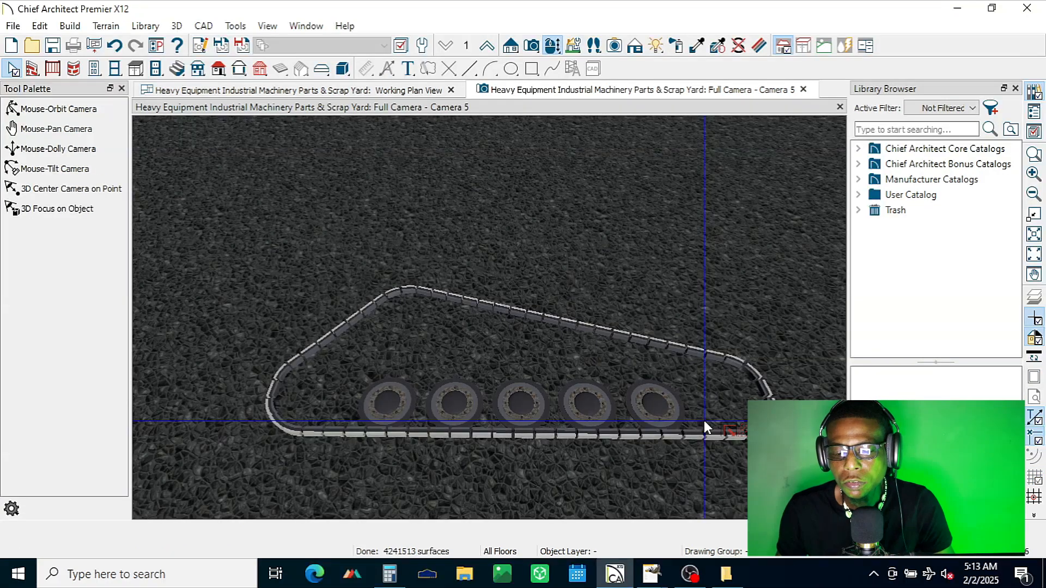
{"action": "left_click", "coordinate": [335, 385]}
{"action": "key", "text": "Escape"}
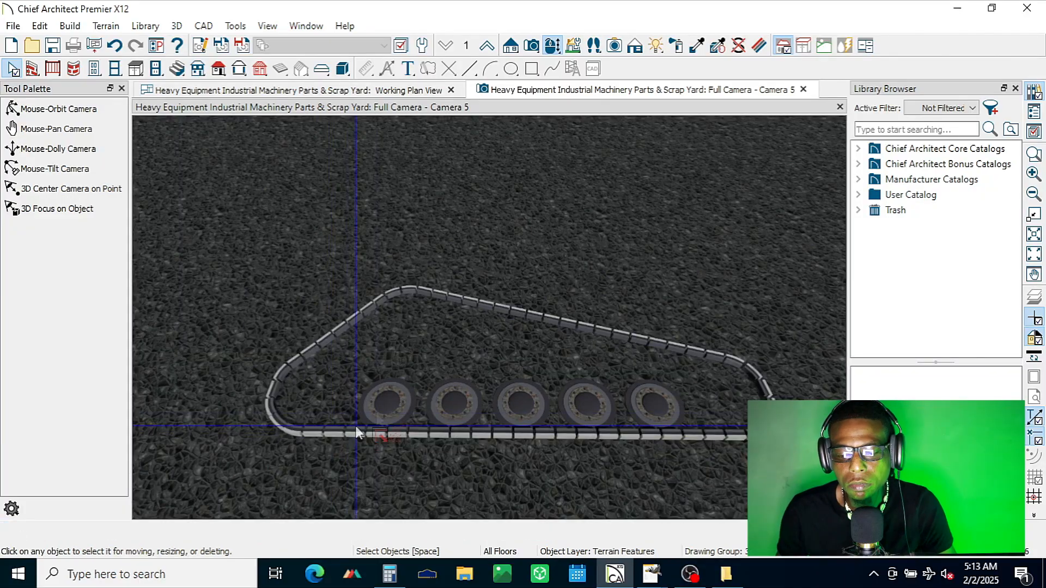
{"action": "left_click", "coordinate": [381, 419]}
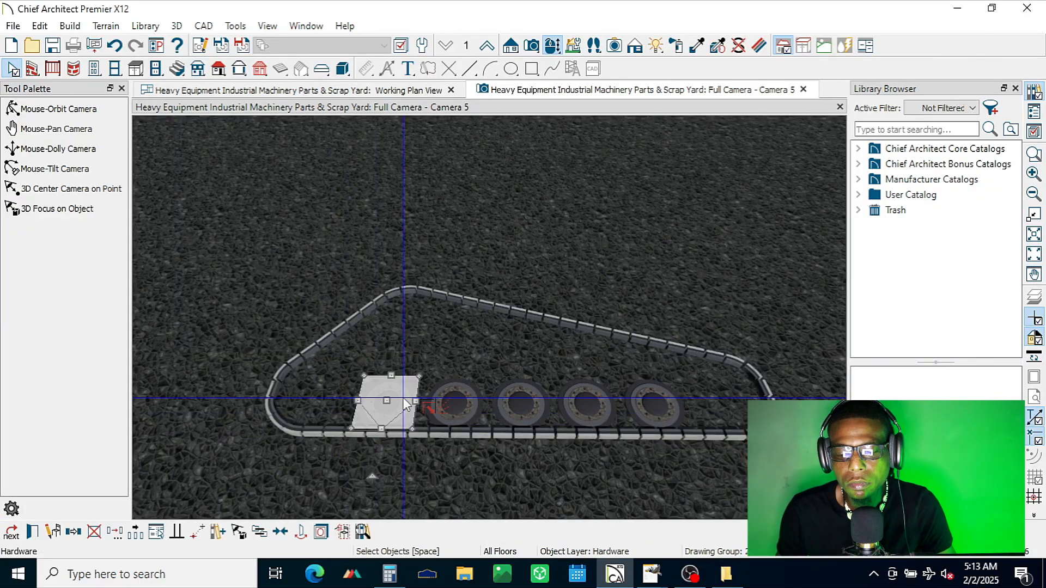
{"action": "left_click", "coordinate": [33, 533]}
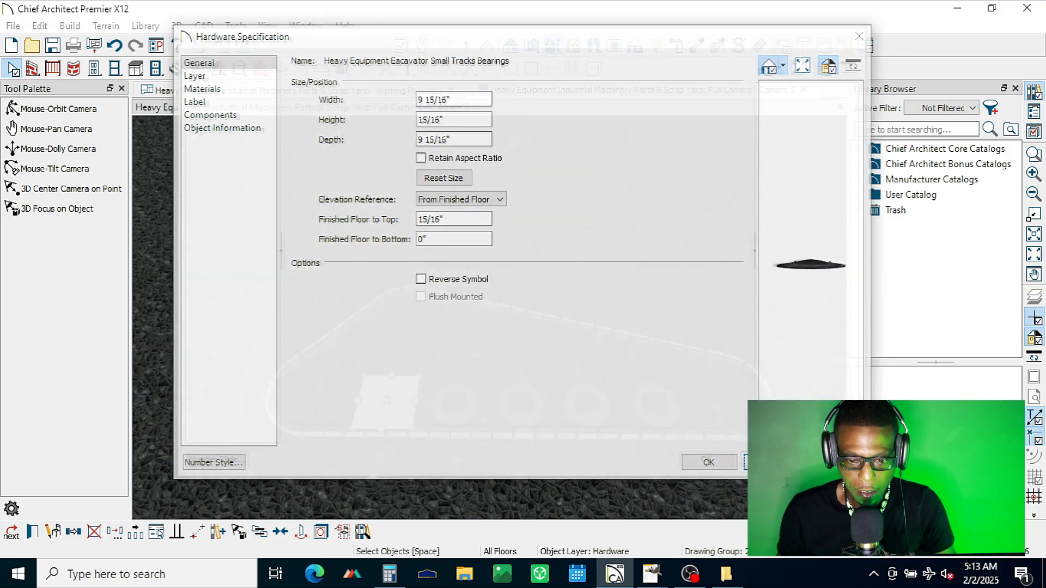
{"action": "key", "text": "Return"}
{"action": "left_click", "coordinate": [370, 90]}
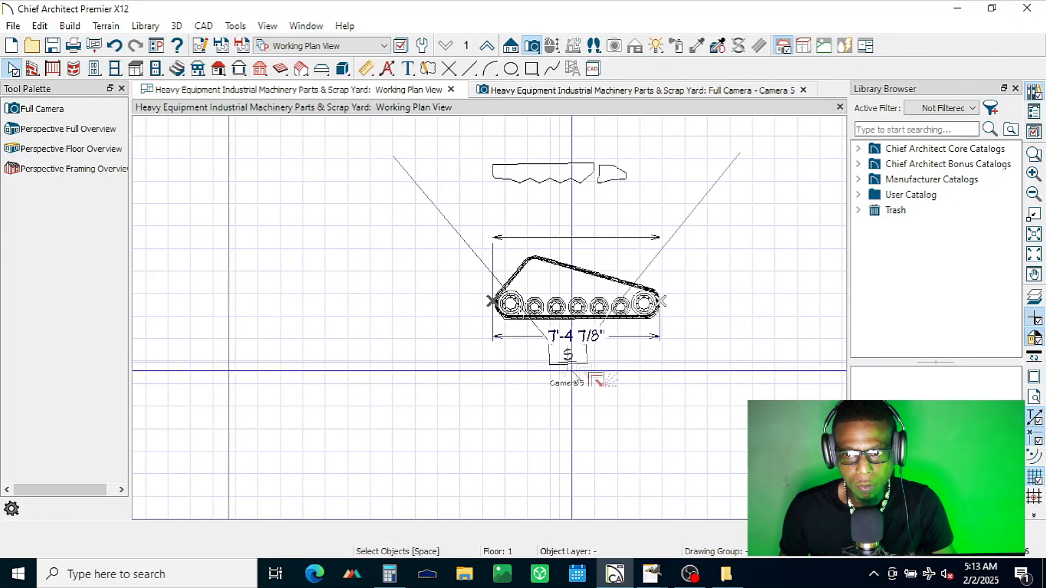
Step: Set the large wheel below the slope's high end to 0" from finished floor to bottom and 17/16" from finished floor to top
{"action": "scroll", "coordinate": [707, 300], "scroll_direction": "up", "scroll_amount": 4}
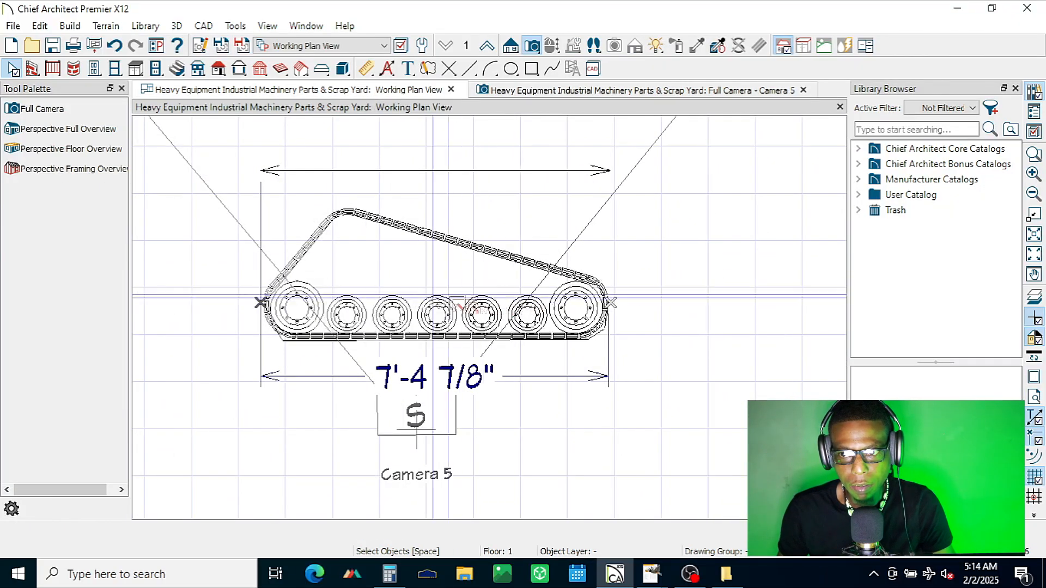
{"action": "left_click", "coordinate": [297, 308]}
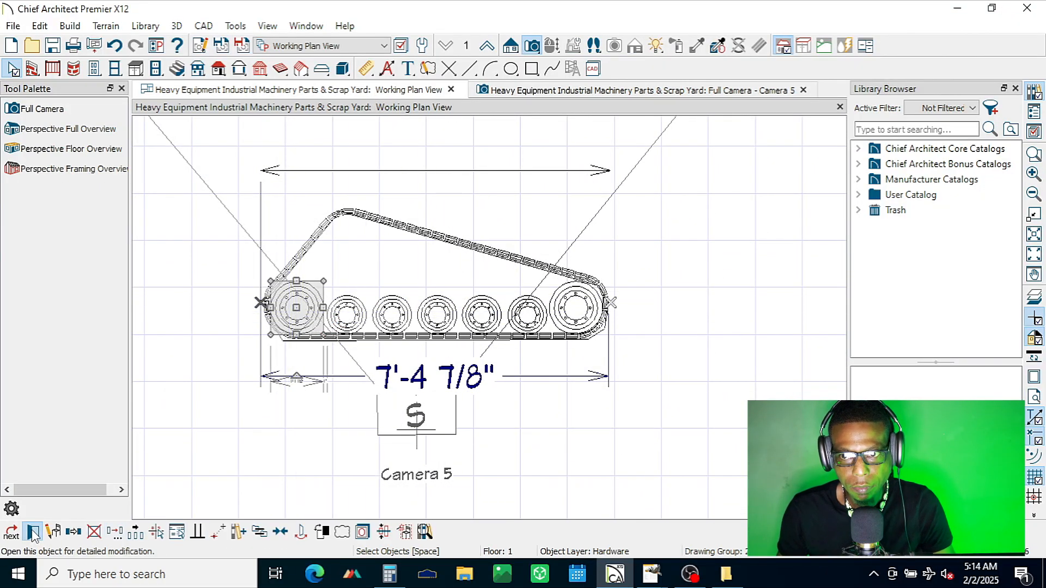
{"action": "left_click", "coordinate": [33, 532]}
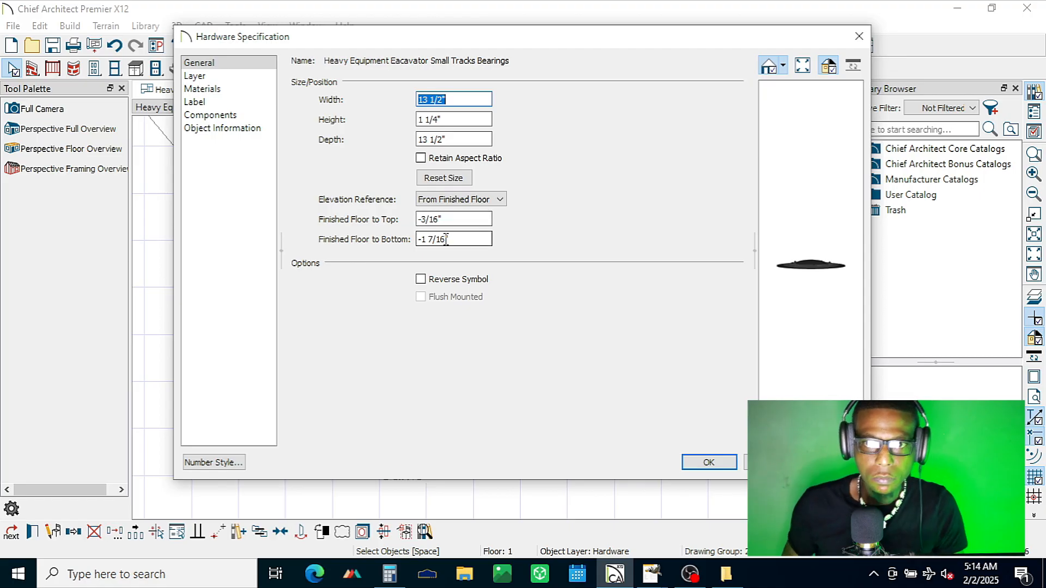
{"action": "left_click_drag", "start_coordinate": [452, 240], "coordinate": [414, 240]}
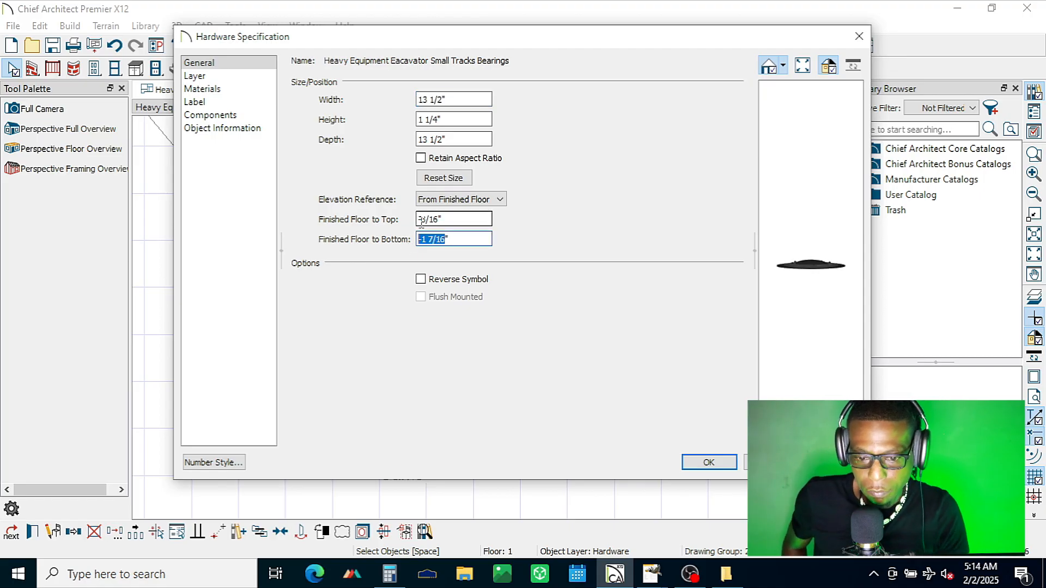
{"action": "type", "text": "0"}
{"action": "left_click", "coordinate": [423, 219]}
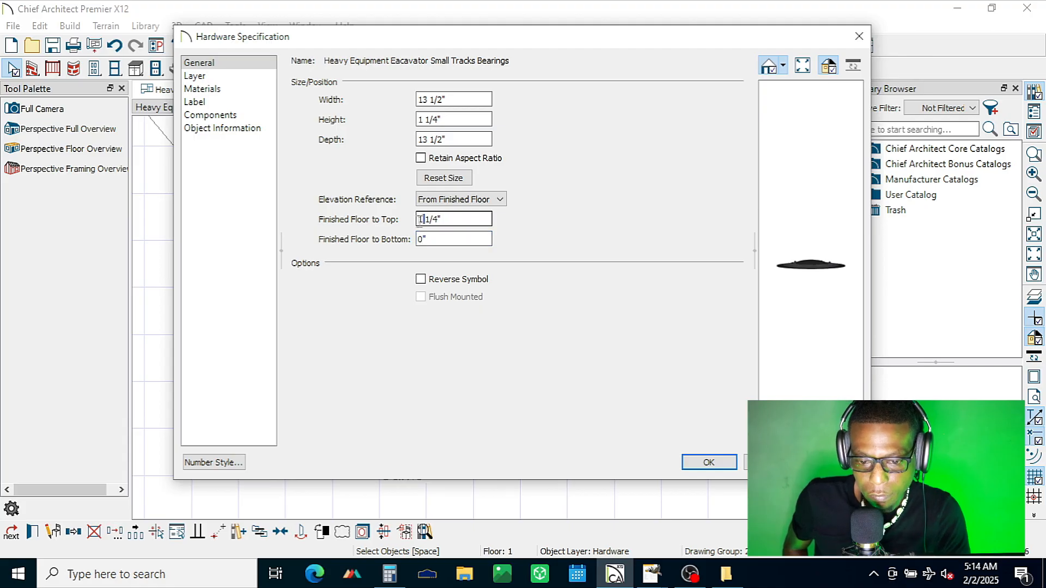
{"action": "left_click_drag", "start_coordinate": [438, 220], "coordinate": [411, 227]}
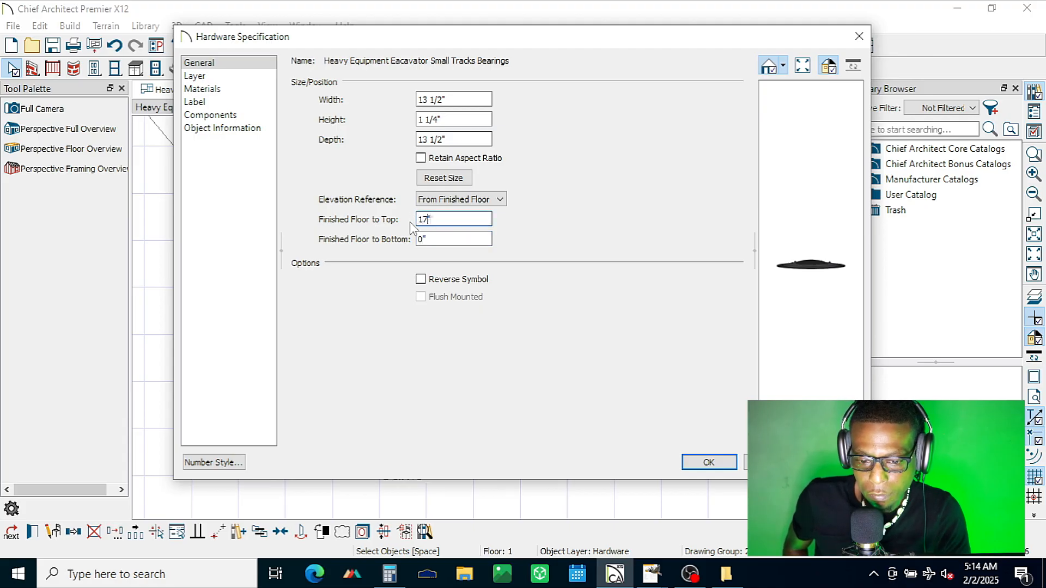
{"action": "type", "text": "17/16"}
{"action": "key", "text": "Tab"}
{"action": "left_click", "coordinate": [726, 461]}
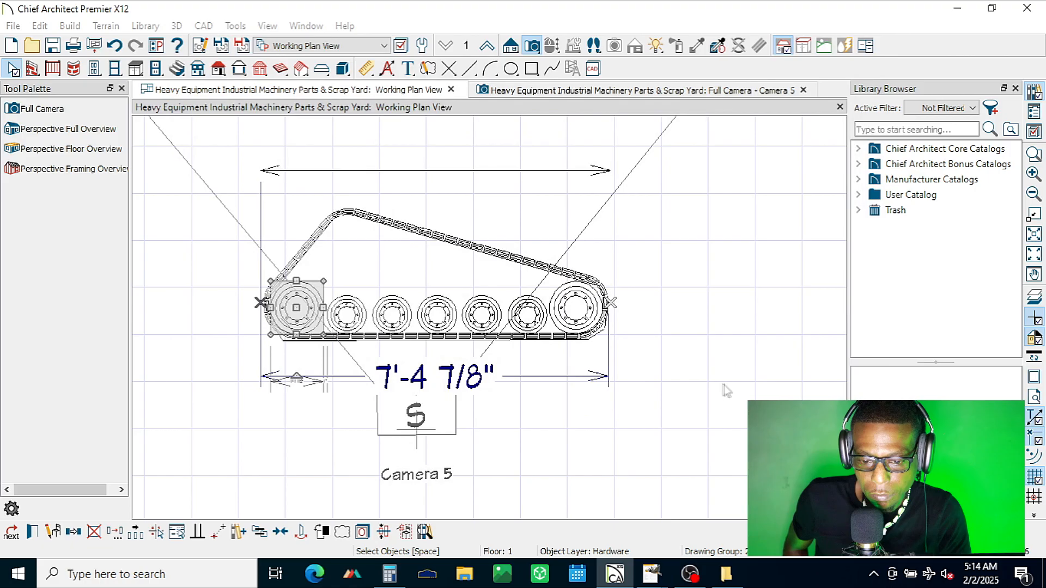
Step: Check the middle small wheel's elevation and set the high-end large wheel's Finished Floor to Bottom to 15/16"
{"action": "left_click", "coordinate": [437, 316]}
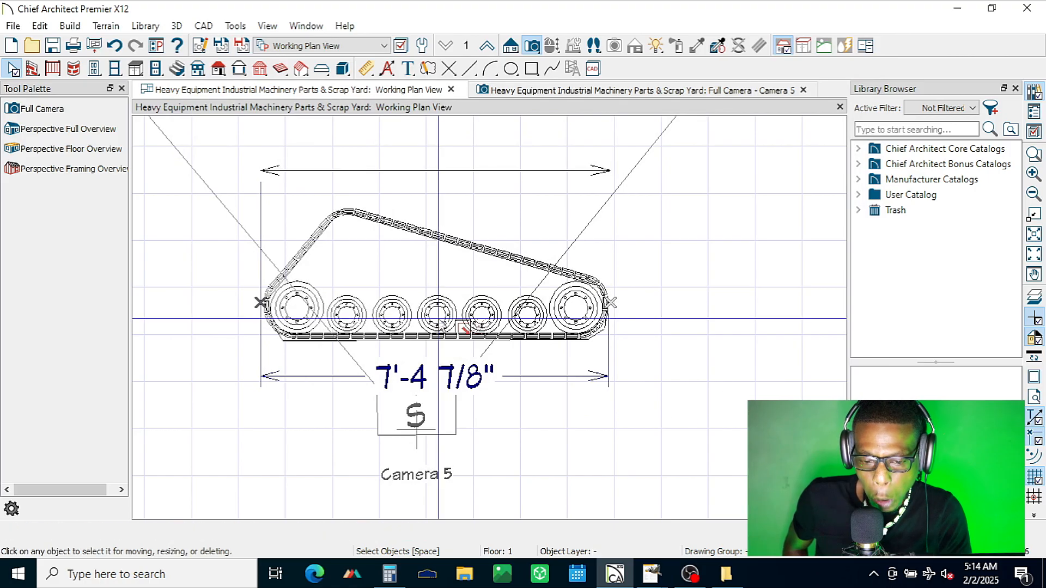
{"action": "left_click", "coordinate": [32, 531]}
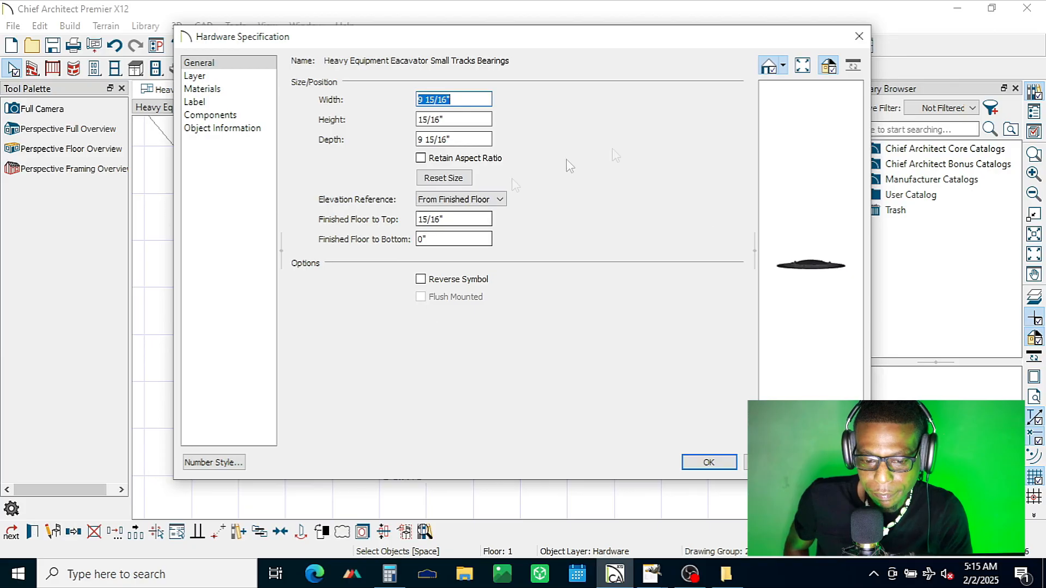
{"action": "left_click", "coordinate": [729, 462]}
{"action": "left_click", "coordinate": [315, 323]}
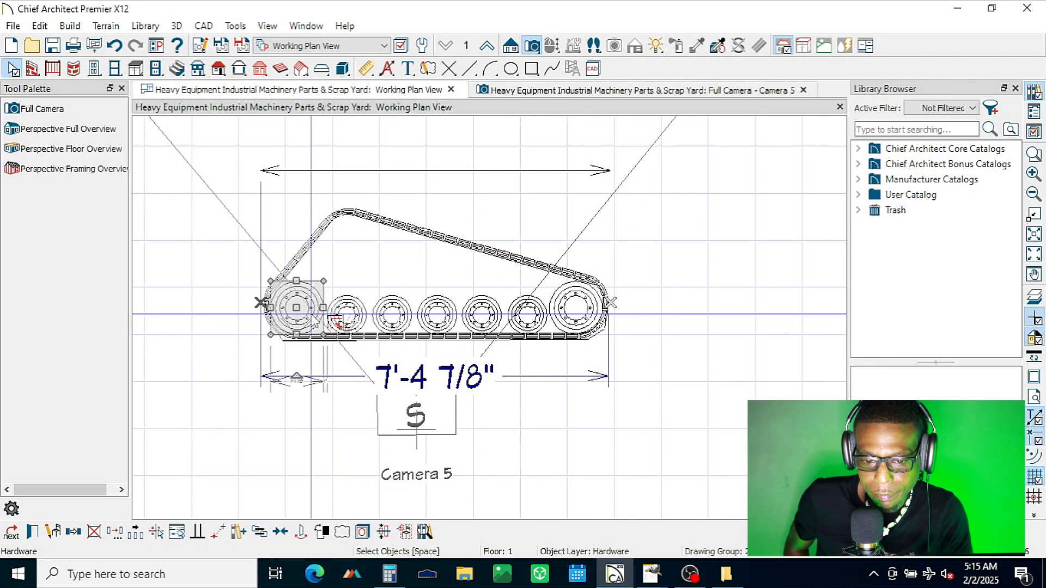
{"action": "left_click", "coordinate": [33, 531]}
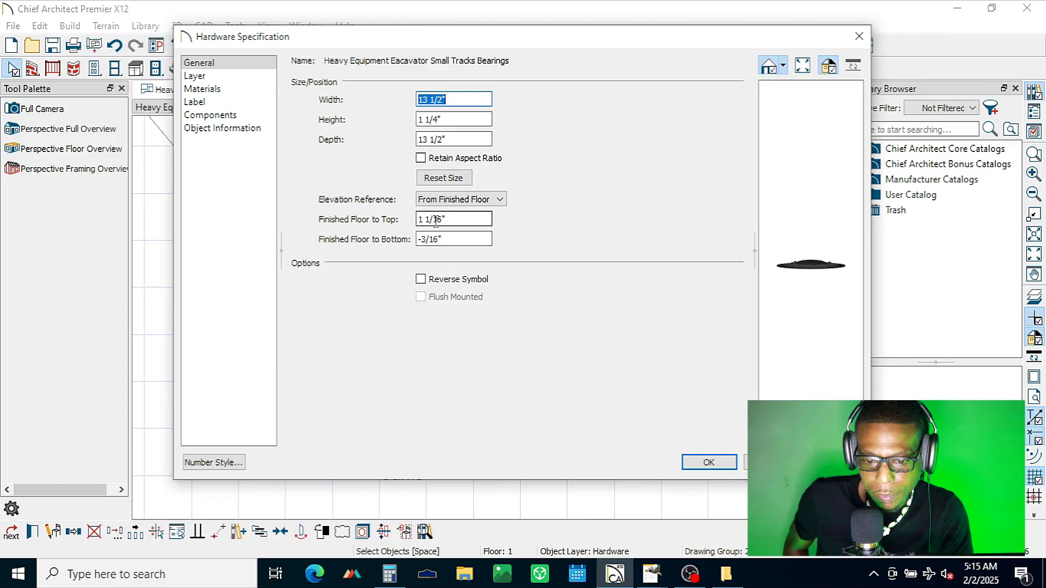
{"action": "left_click", "coordinate": [439, 237]}
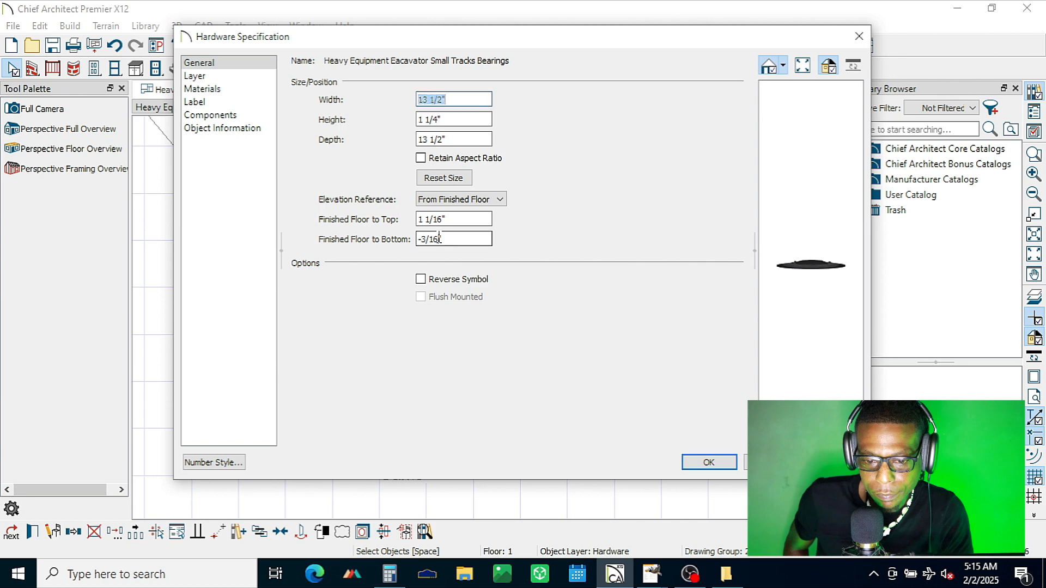
{"action": "left_click_drag", "start_coordinate": [425, 238], "coordinate": [410, 250]}
{"action": "left_click", "coordinate": [453, 219]}
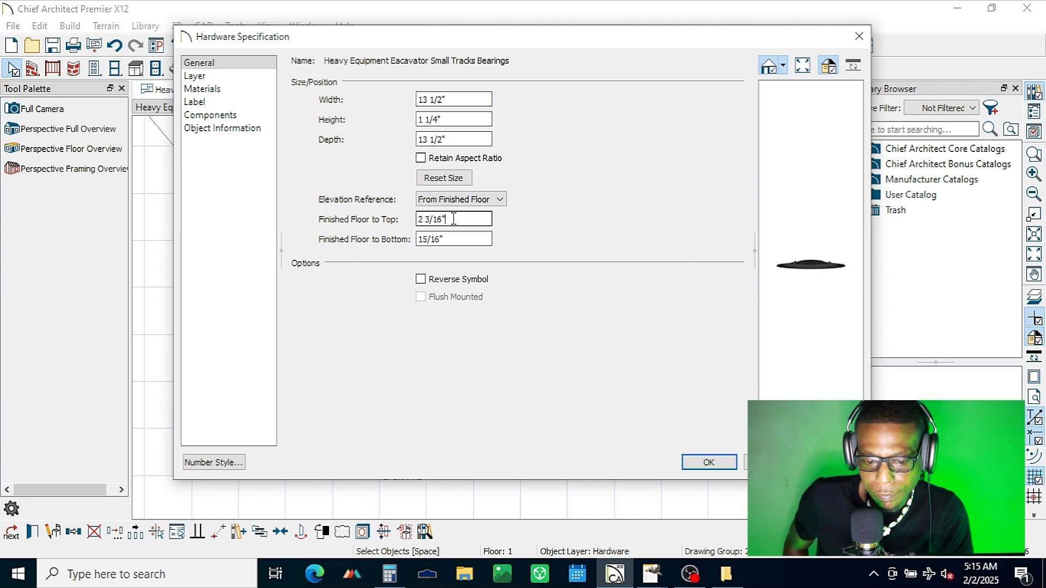
{"action": "left_click", "coordinate": [704, 464]}
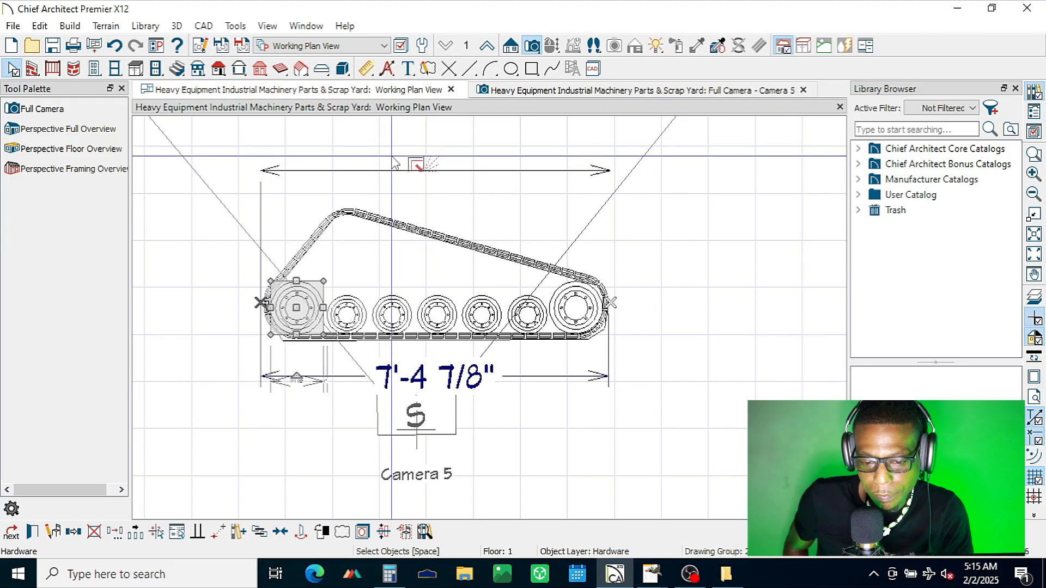
Step: Check the size and elevation of the second small wheel from the slope's high end
{"action": "left_click", "coordinate": [388, 321]}
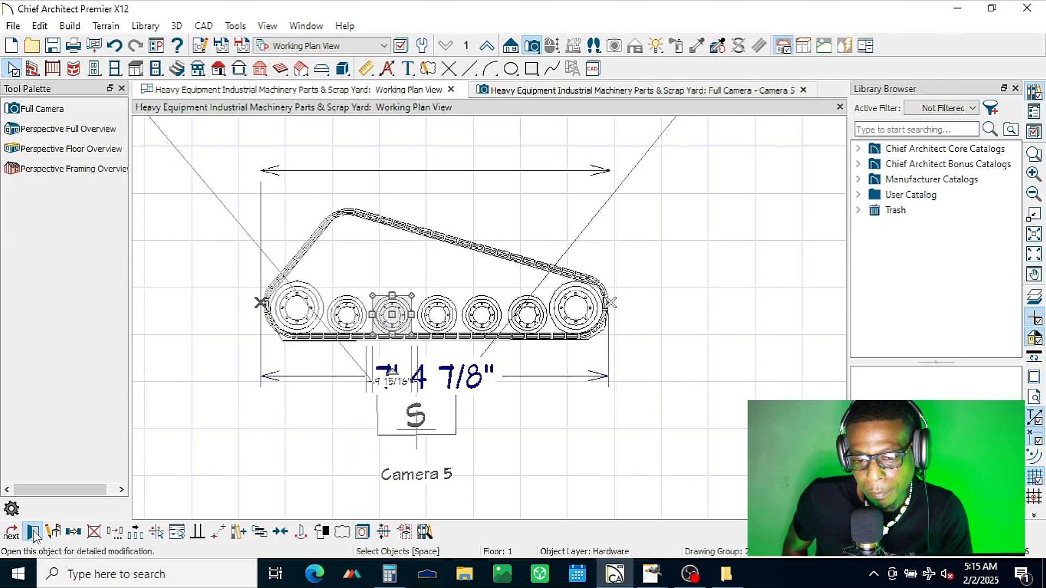
{"action": "left_click", "coordinate": [33, 532]}
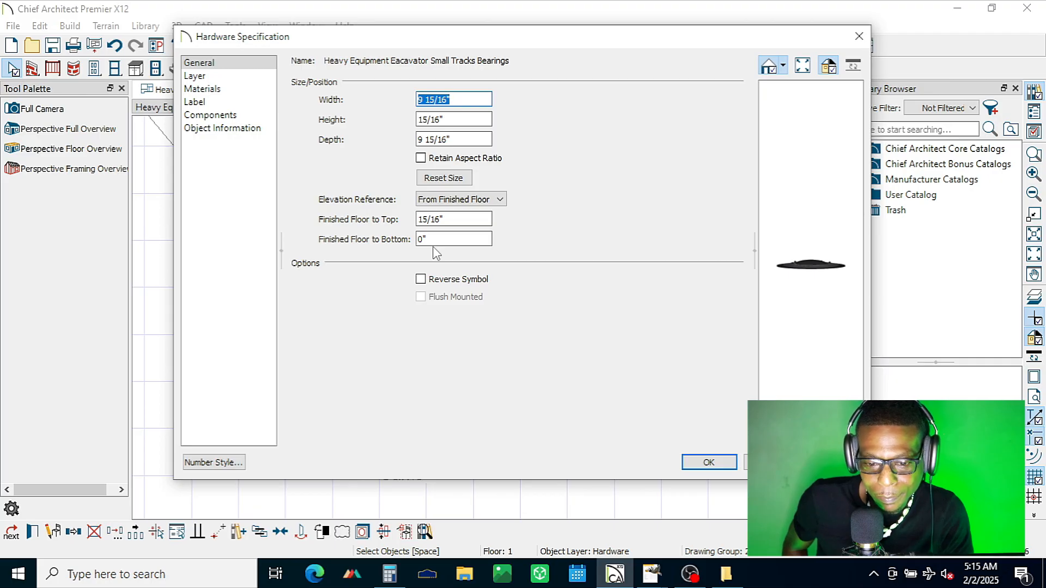
{"action": "key", "text": "Return"}
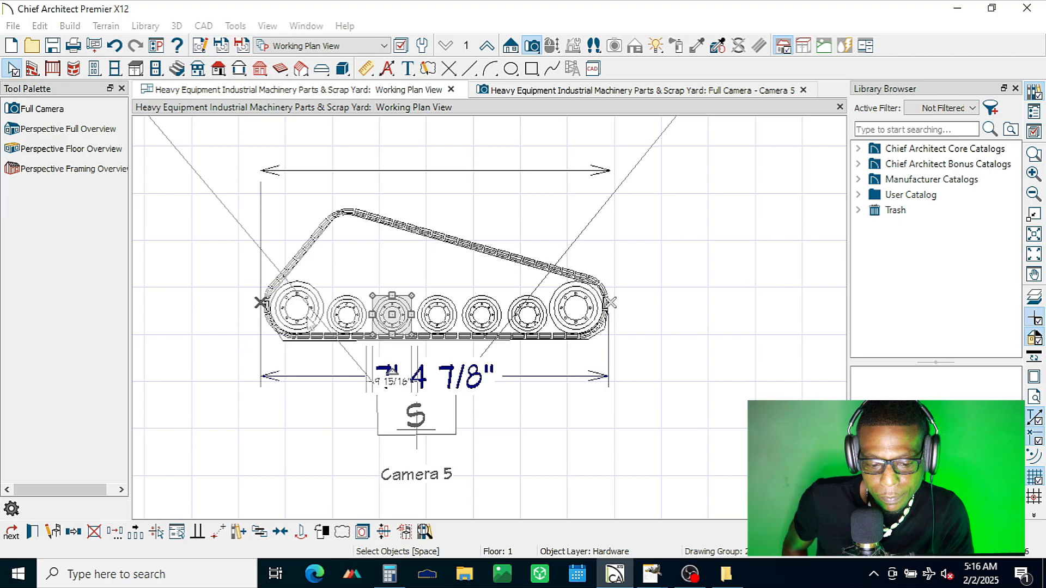
Step: Set the Finished Floor to Bottom of the large wheel below the slope's high end to 0"
{"action": "left_click", "coordinate": [297, 308]}
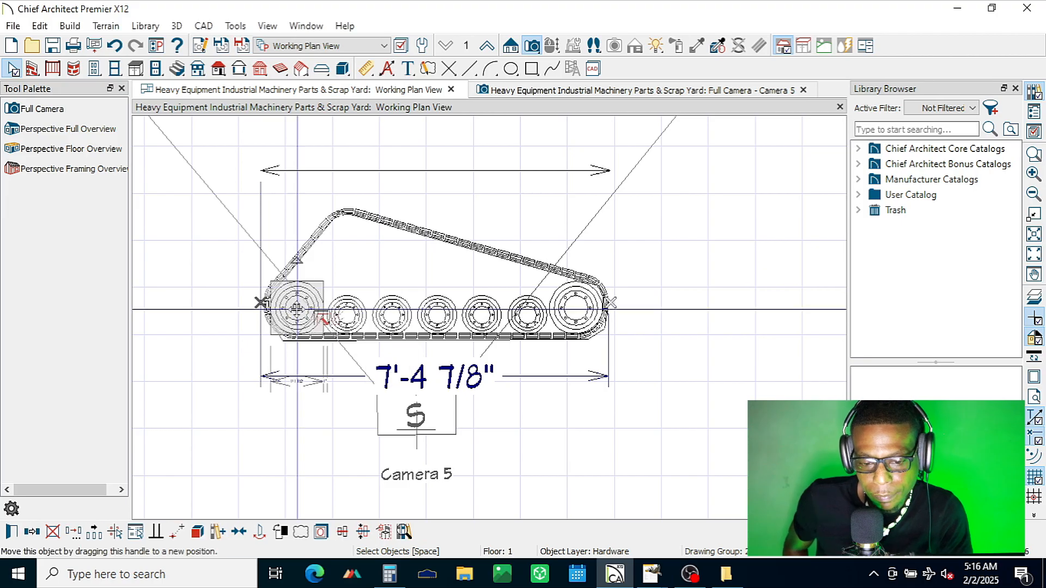
{"action": "left_click", "coordinate": [12, 532]}
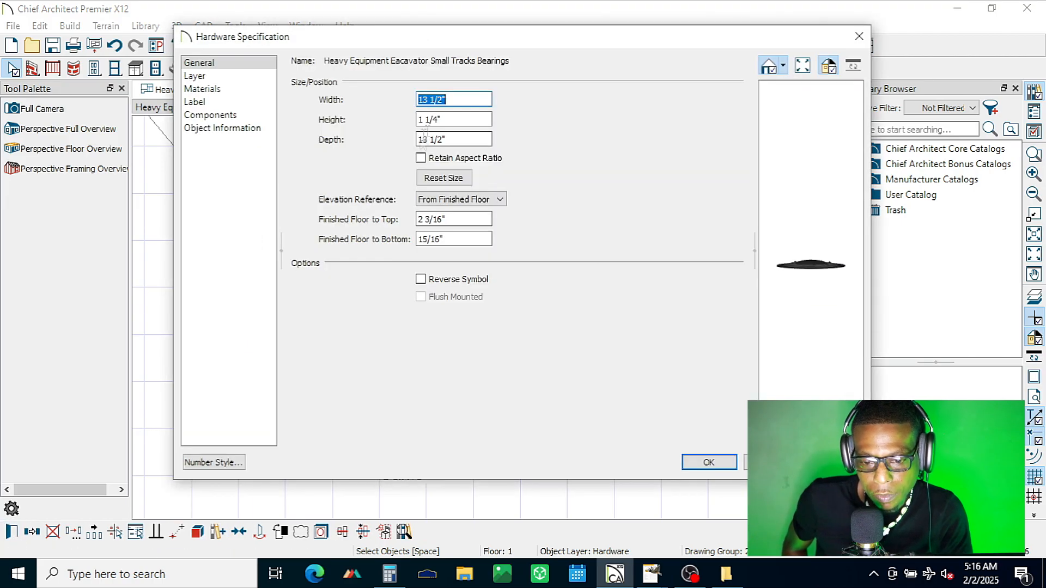
{"action": "double_click", "coordinate": [469, 239]}
{"action": "type", "text": "0"}
{"action": "left_click", "coordinate": [481, 218]}
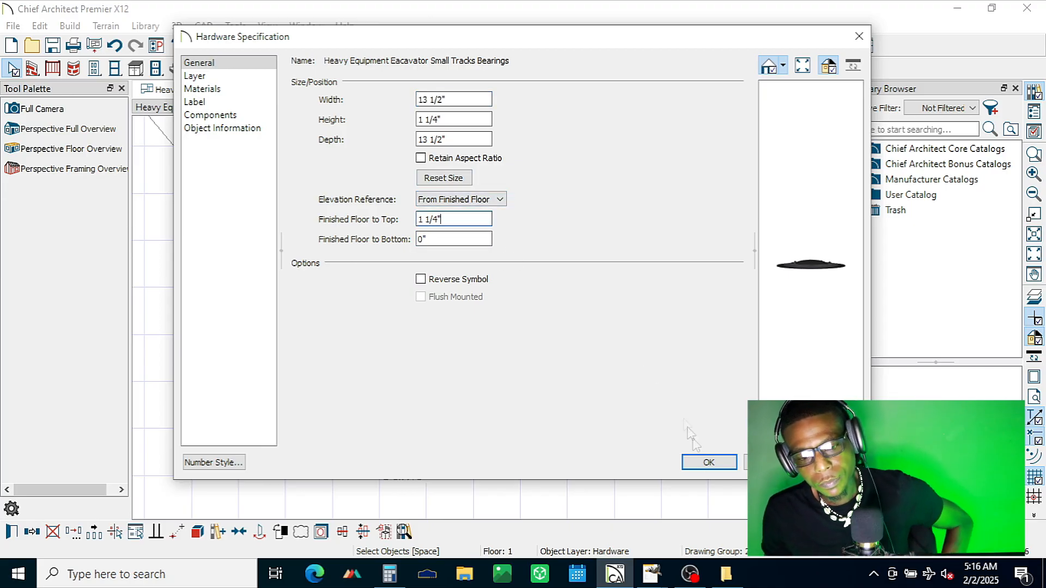
{"action": "left_click", "coordinate": [708, 462]}
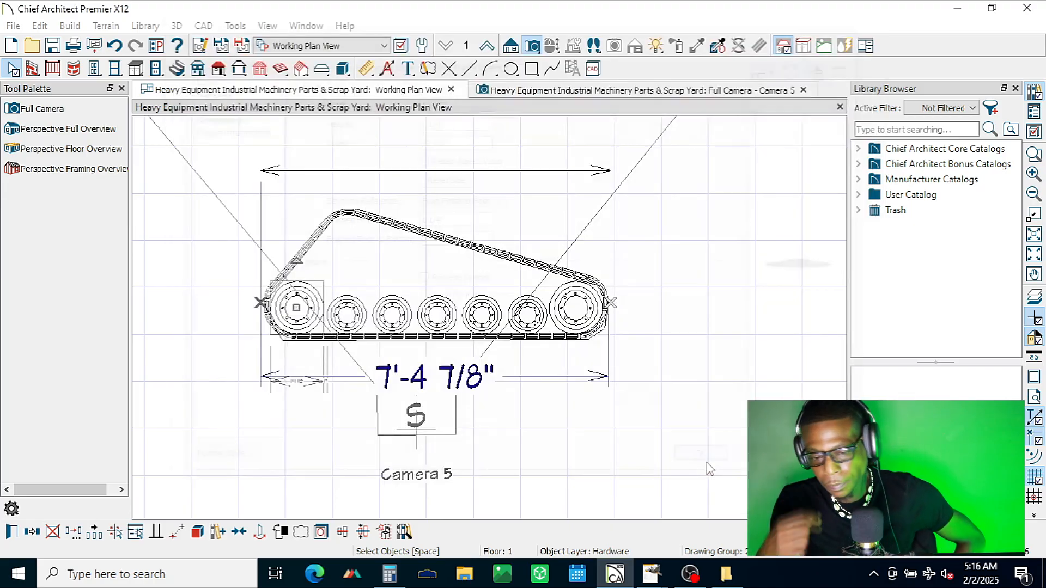
Step: Set the Finished Floor to Bottom of the large wheel at the slope's low end to 0"
{"action": "left_click", "coordinate": [580, 309]}
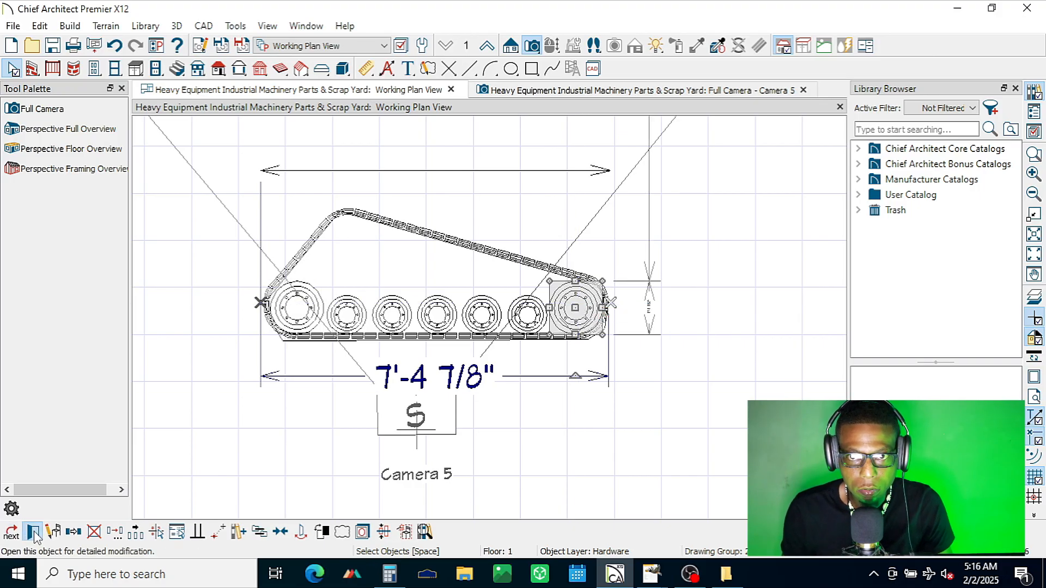
{"action": "left_click", "coordinate": [33, 532]}
{"action": "left_click_drag", "start_coordinate": [447, 239], "coordinate": [410, 243]}
{"action": "type", "text": "0"}
{"action": "key", "text": "Tab"}
{"action": "left_click", "coordinate": [708, 463]}
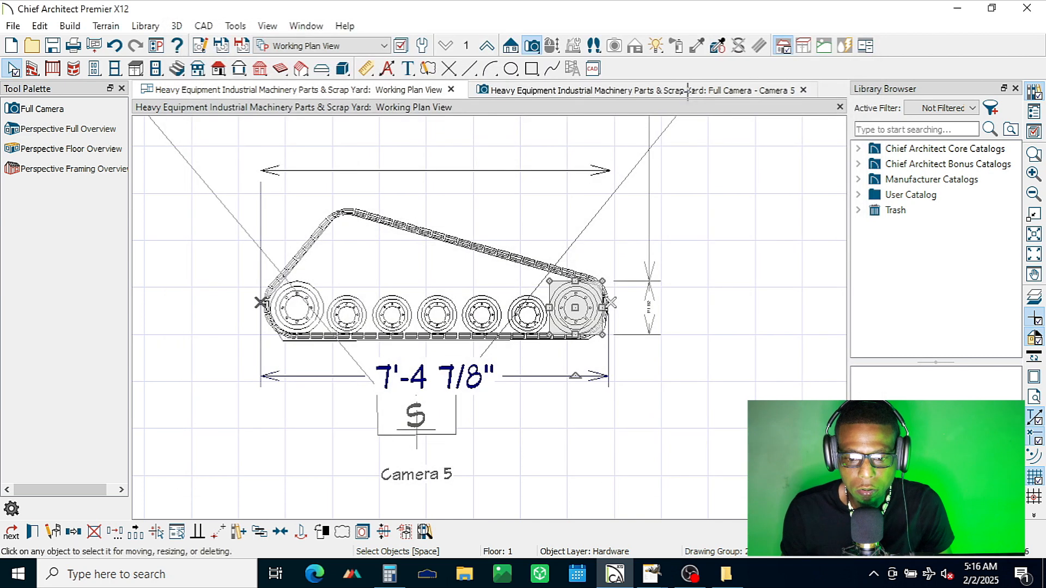
Step: Delete the solid outline running along the track together with the overall length dimension below it
{"action": "key", "text": "Escape"}
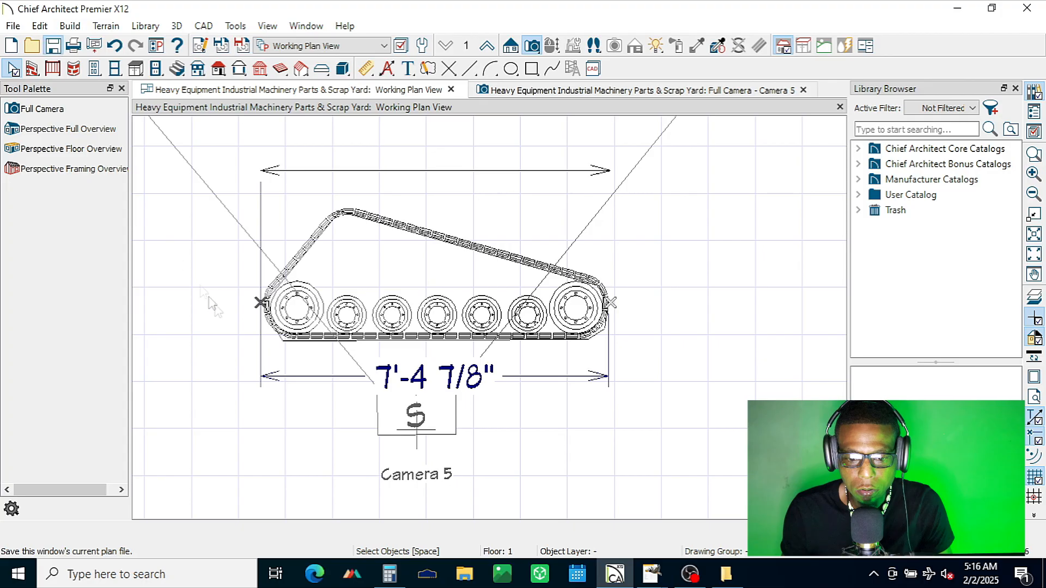
{"action": "left_click", "coordinate": [288, 342]}
{"action": "key", "text": "Escape"}
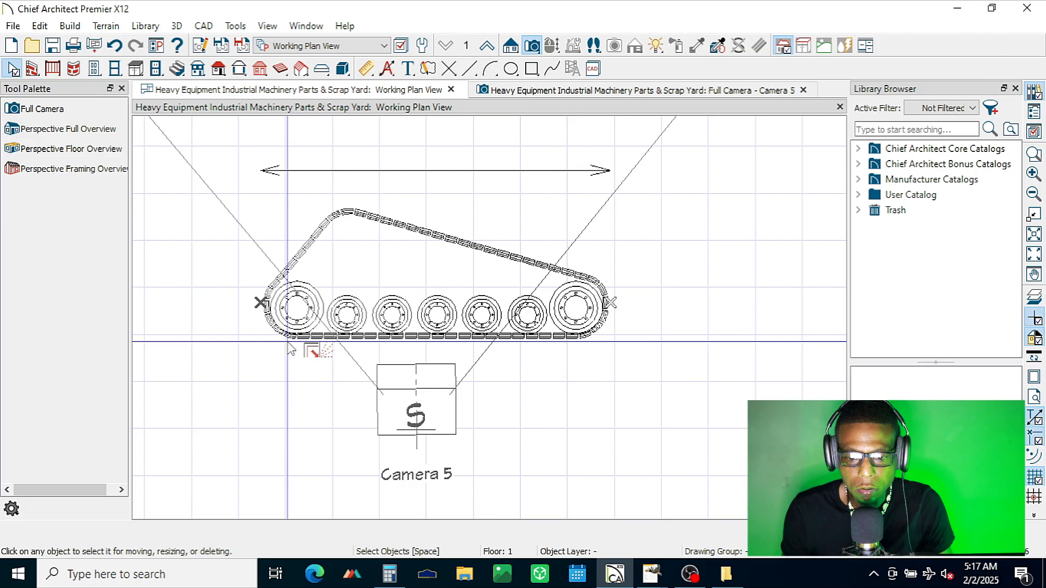
{"action": "scroll", "coordinate": [514, 275], "scroll_direction": "down", "scroll_amount": 3}
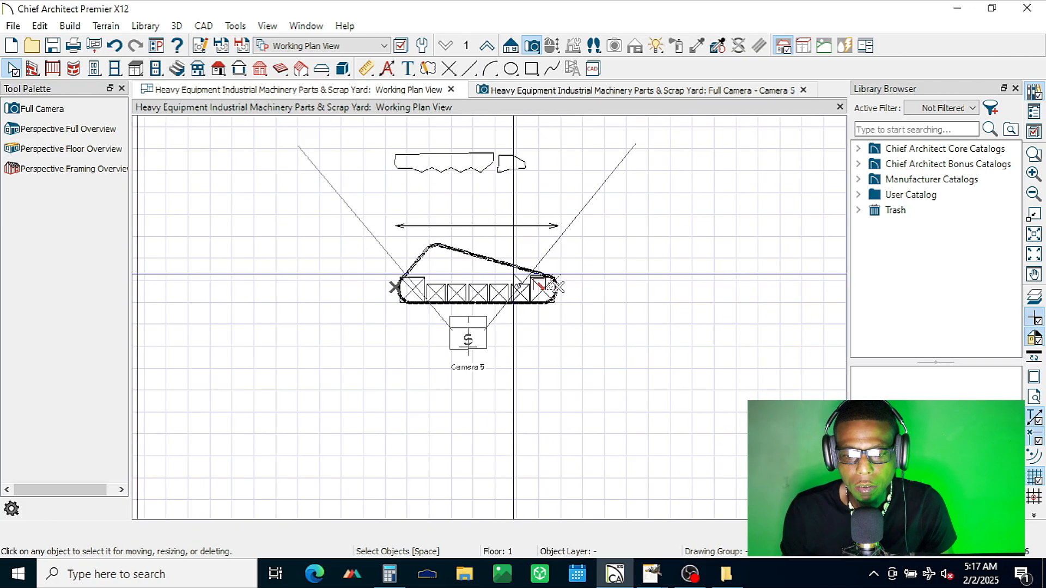
{"action": "scroll", "coordinate": [507, 276], "scroll_direction": "up", "scroll_amount": 3}
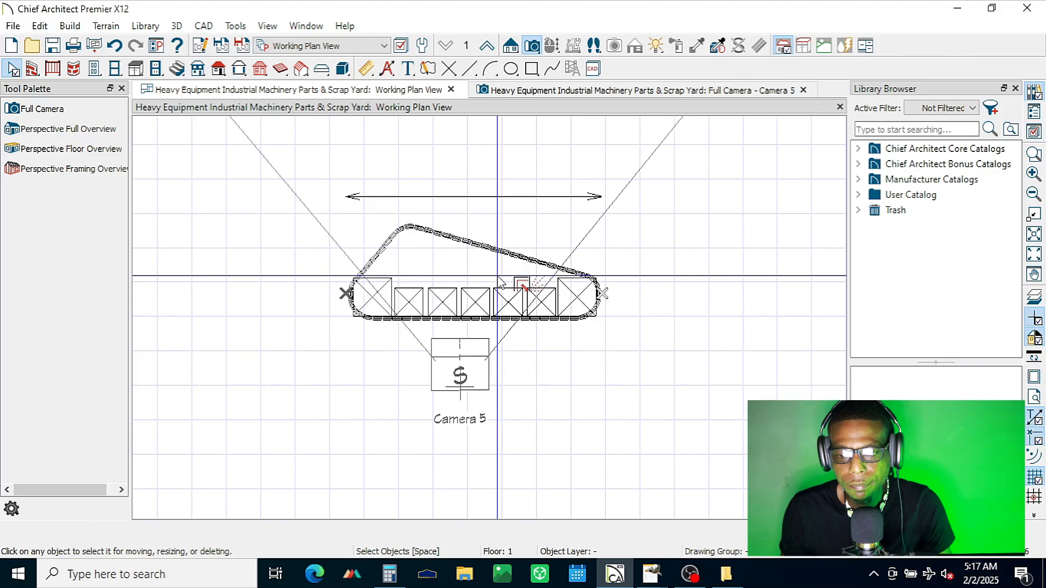
{"action": "scroll", "coordinate": [500, 282], "scroll_direction": "up", "scroll_amount": 1}
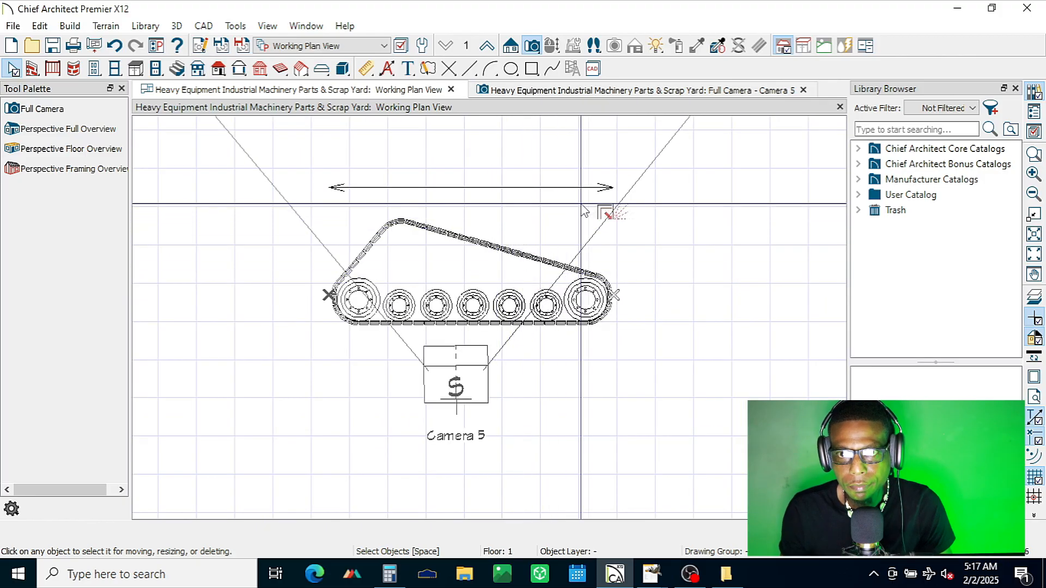
Step: Place a point-to-point dimension across the wheels between the two temporary points at the track's ends
{"action": "left_click", "coordinate": [468, 186]}
{"action": "key", "text": "Escape"}
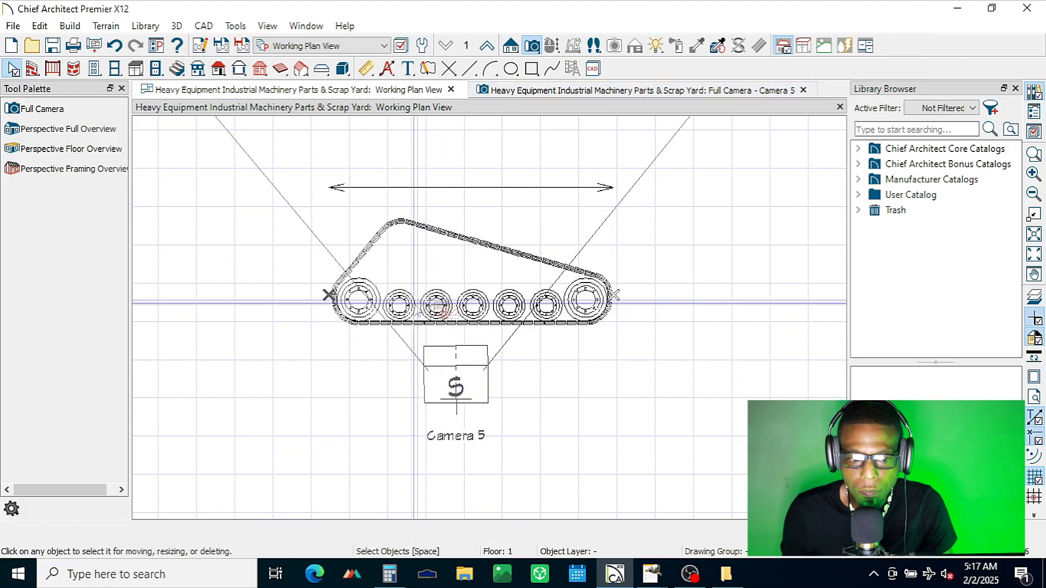
{"action": "left_click", "coordinate": [366, 68]}
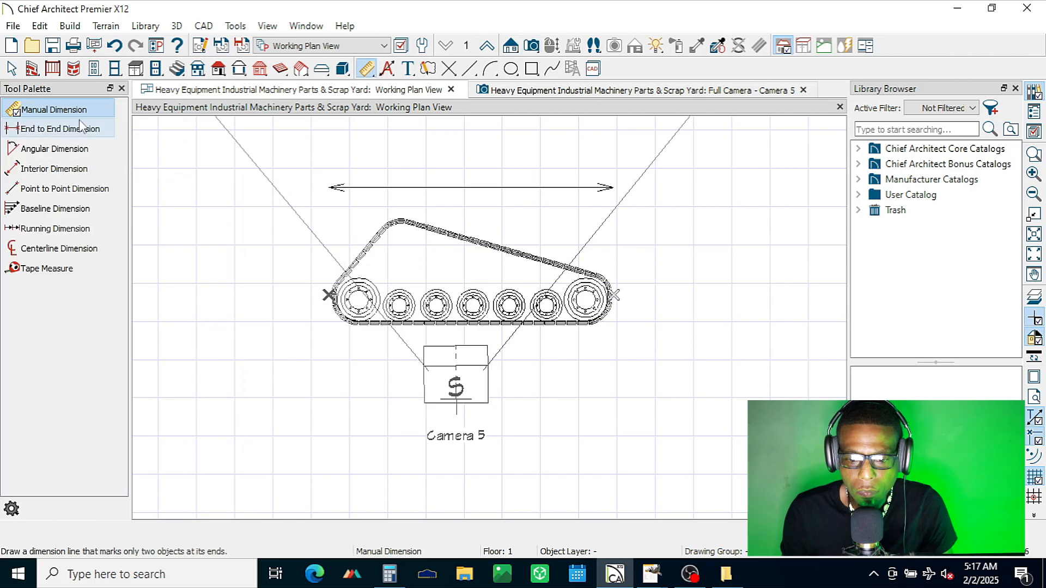
{"action": "left_click", "coordinate": [59, 188]}
{"action": "left_click_drag", "start_coordinate": [327, 295], "coordinate": [614, 295]}
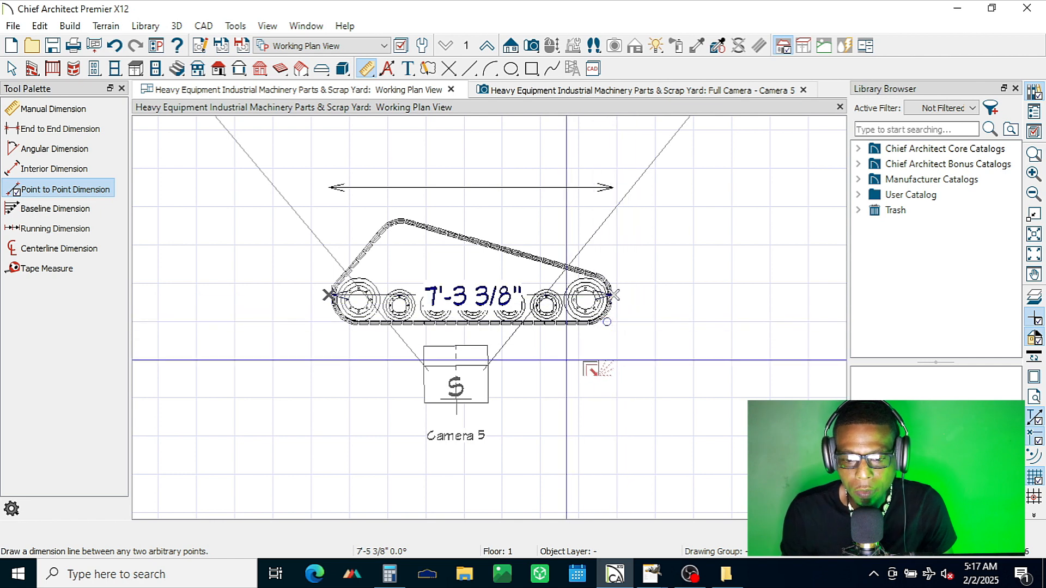
{"action": "key", "text": "space"}
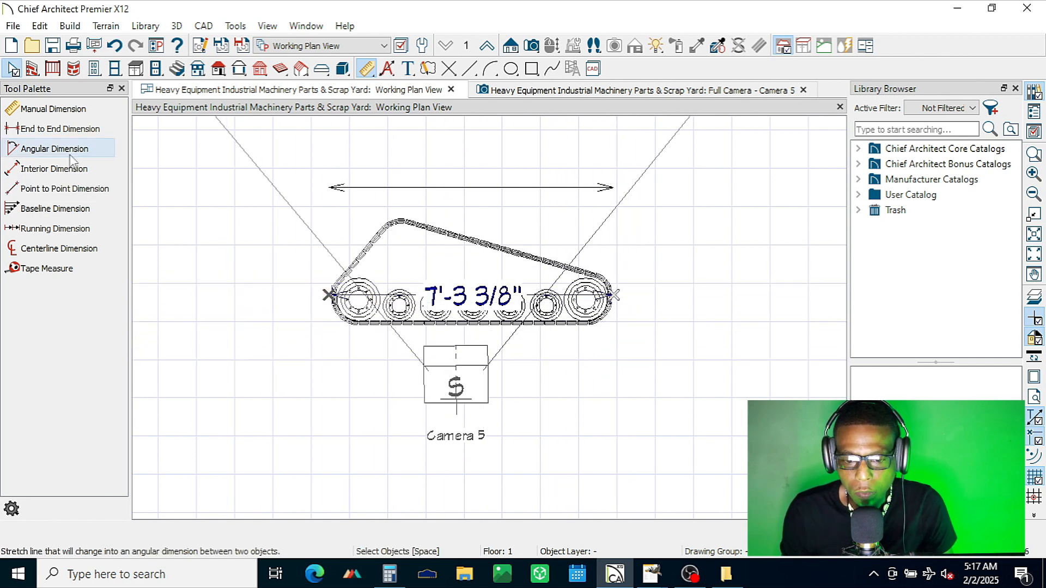
Step: Place a point-to-point dimension along the full length of the double-headed arrow line above the track and check its end point
{"action": "left_click", "coordinate": [64, 189]}
{"action": "left_click_drag", "start_coordinate": [328, 188], "coordinate": [618, 189]}
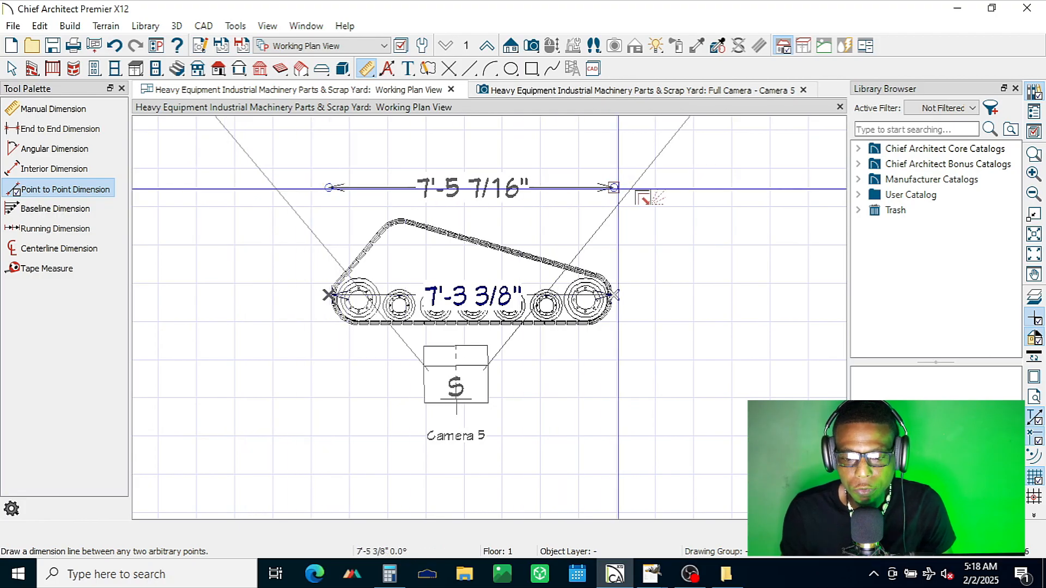
{"action": "left_click_drag", "start_coordinate": [618, 188], "coordinate": [619, 189]}
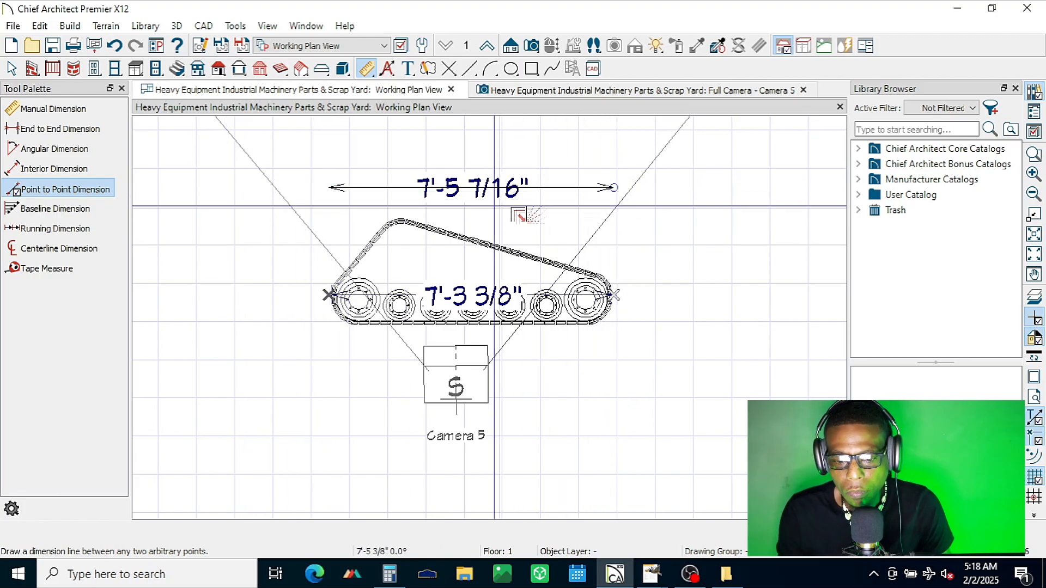
{"action": "key", "text": "space"}
{"action": "left_click", "coordinate": [582, 187]}
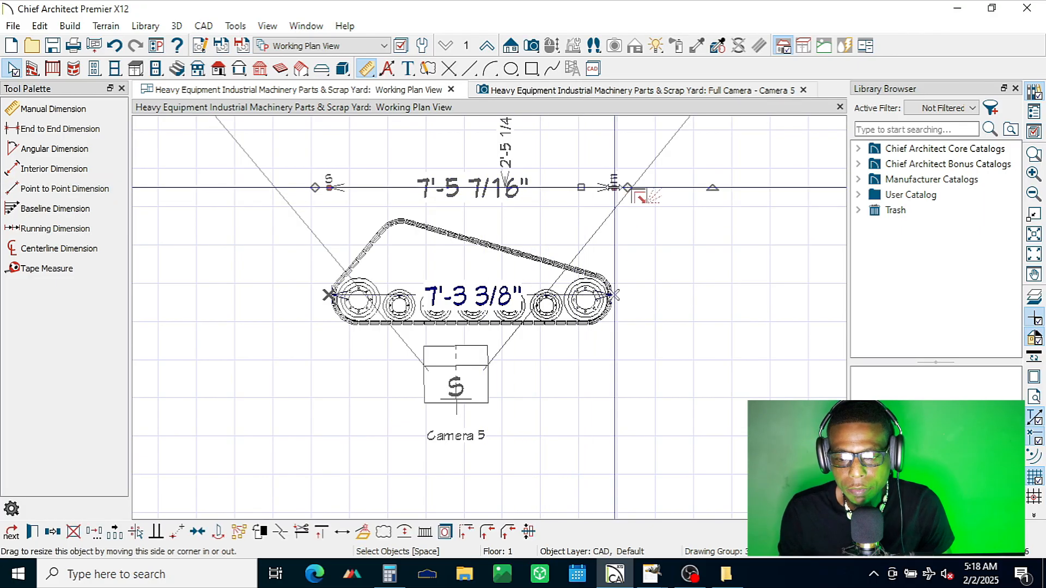
{"action": "scroll", "coordinate": [509, 189], "scroll_direction": "up", "scroll_amount": 2}
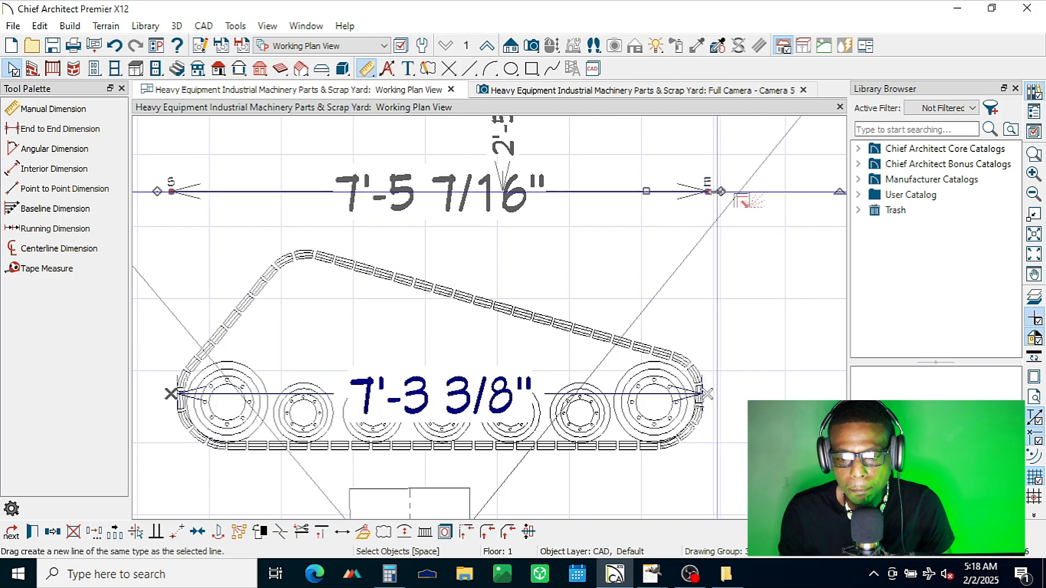
{"action": "mouse_move", "coordinate": [647, 189]}
{"action": "left_mouse_down"}
{"action": "mouse_move", "coordinate": [645, 233]}
{"action": "mouse_move", "coordinate": [646, 191]}
{"action": "left_mouse_up"}
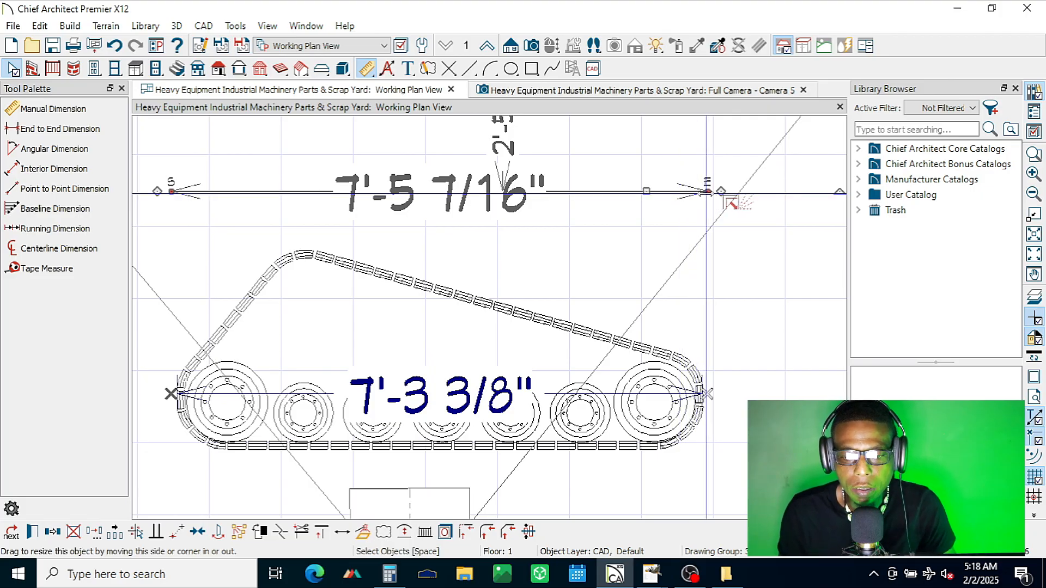
{"action": "key", "text": "Escape"}
Step: Delete the dimension running across the wheels and all temporary points
{"action": "left_click", "coordinate": [405, 396]}
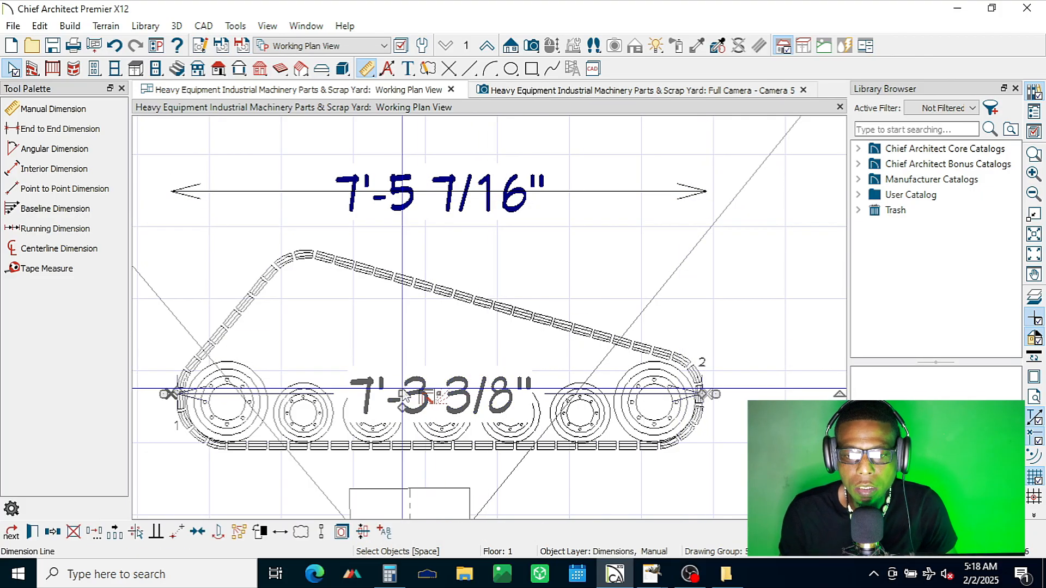
{"action": "key", "text": "Delete"}
{"action": "left_click", "coordinate": [448, 68]}
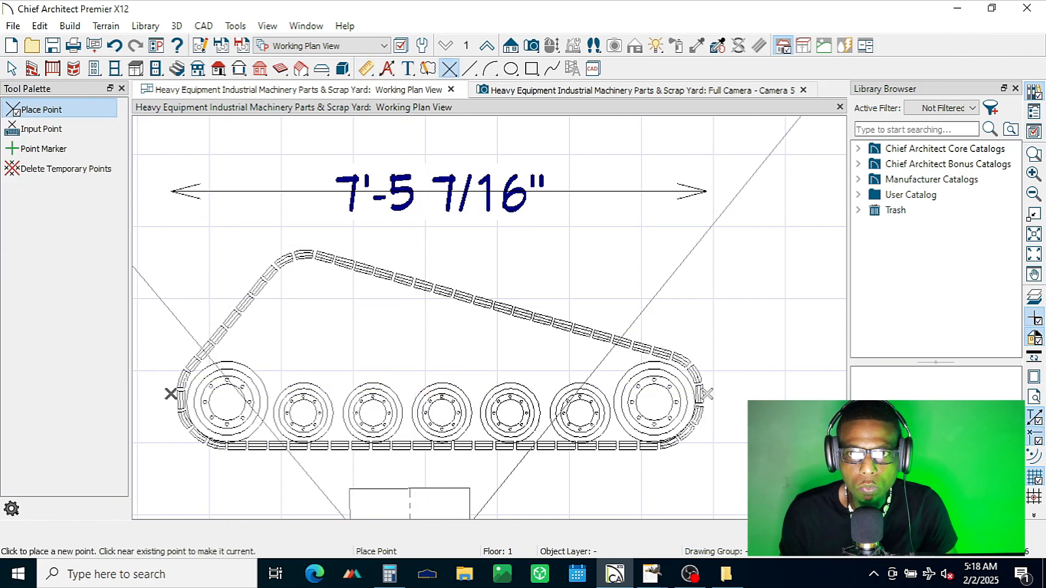
{"action": "left_click", "coordinate": [64, 170]}
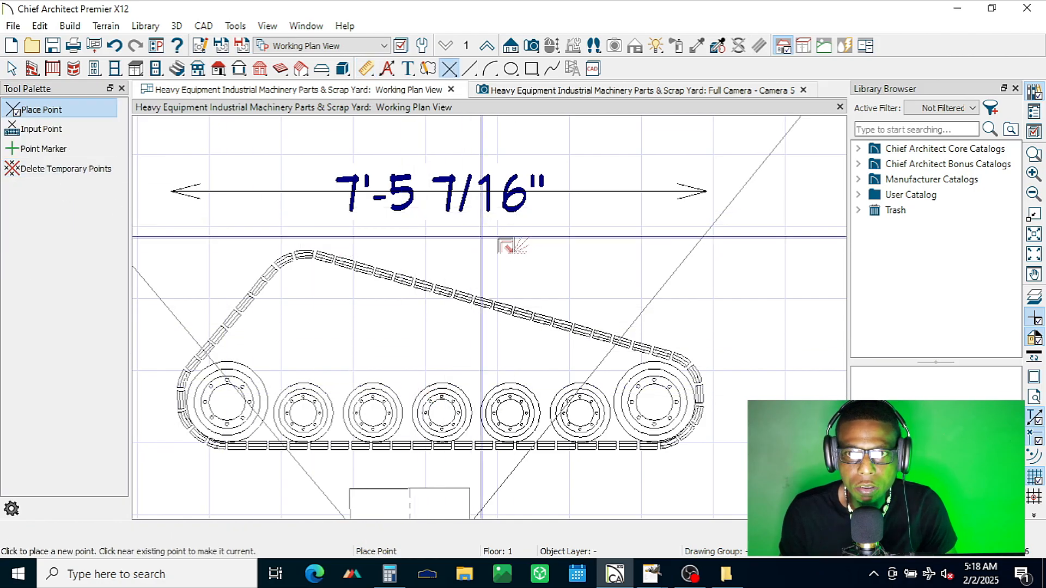
{"action": "scroll", "coordinate": [500, 240], "scroll_direction": "down", "scroll_amount": 2}
{"action": "scroll", "coordinate": [256, 215], "scroll_direction": "up", "scroll_amount": 2}
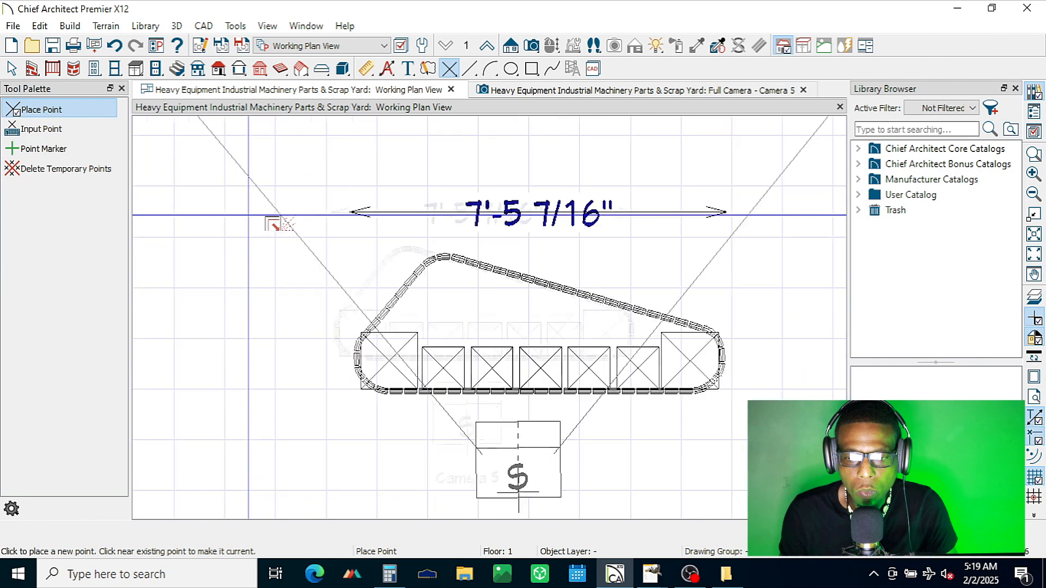
{"action": "key", "text": "space"}
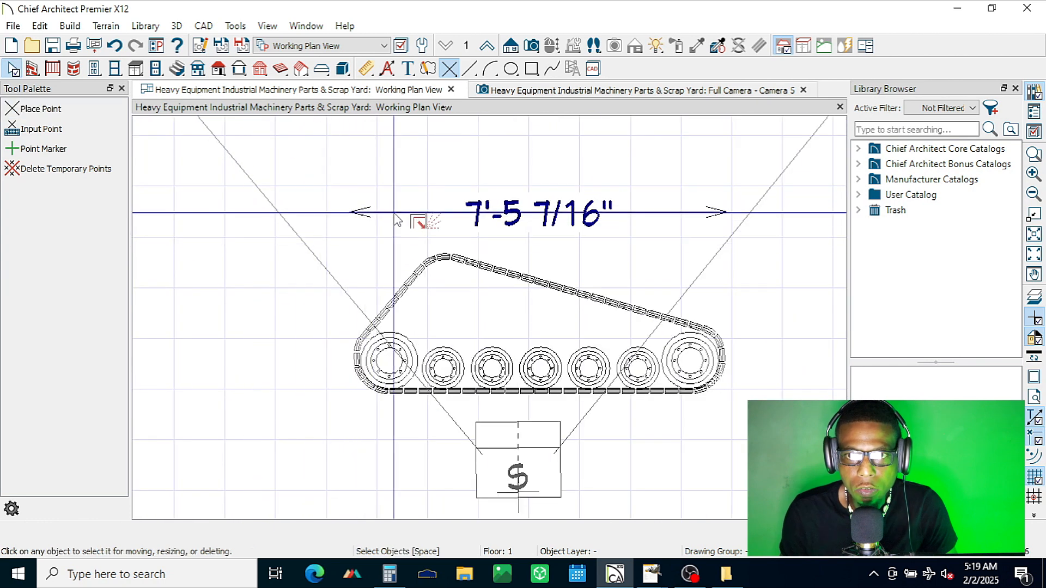
Step: Nudge the double-headed arrow line upward off its overlapping length dimension, then delete the line and undo that deletion
{"action": "left_click", "coordinate": [396, 215]}
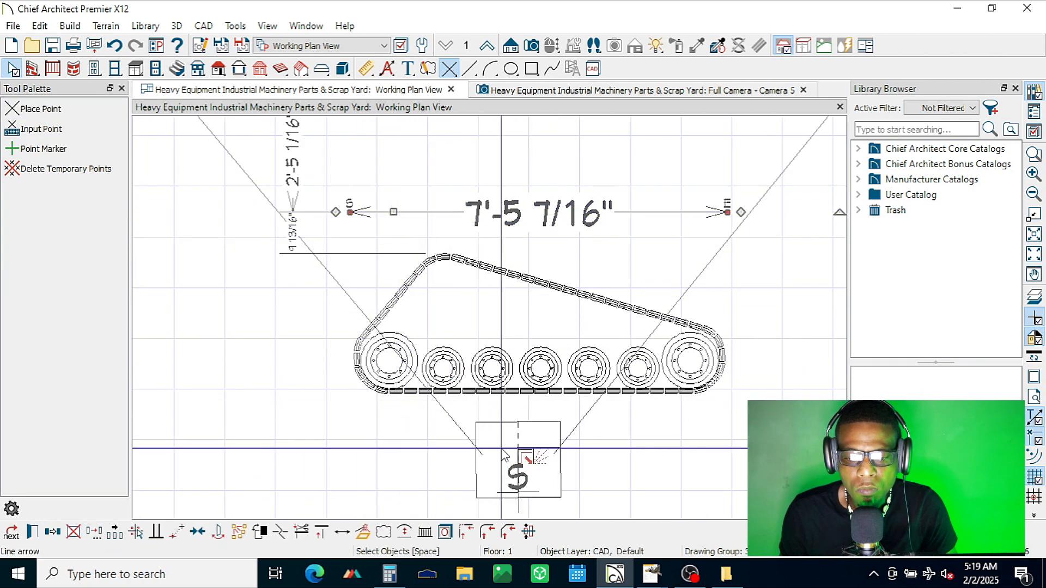
{"action": "left_click", "coordinate": [11, 532]}
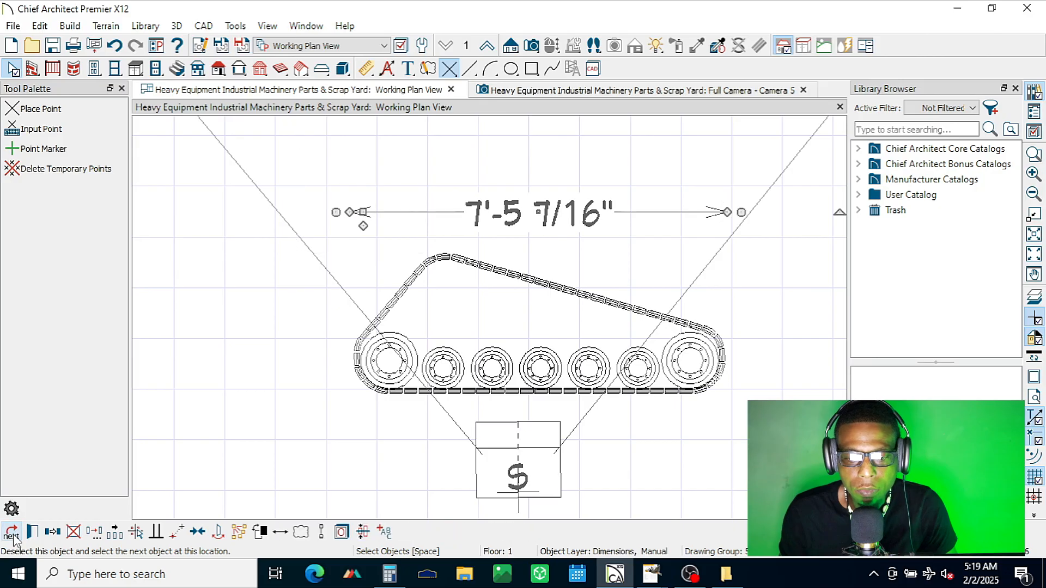
{"action": "left_click", "coordinate": [14, 534]}
{"action": "key", "text": "Escape"}
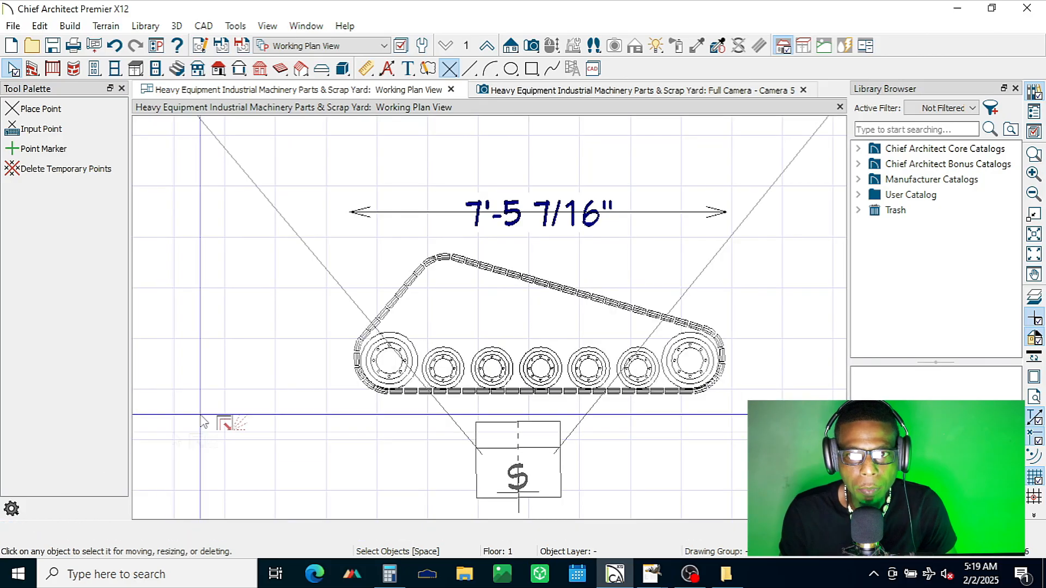
{"action": "left_click", "coordinate": [429, 215]}
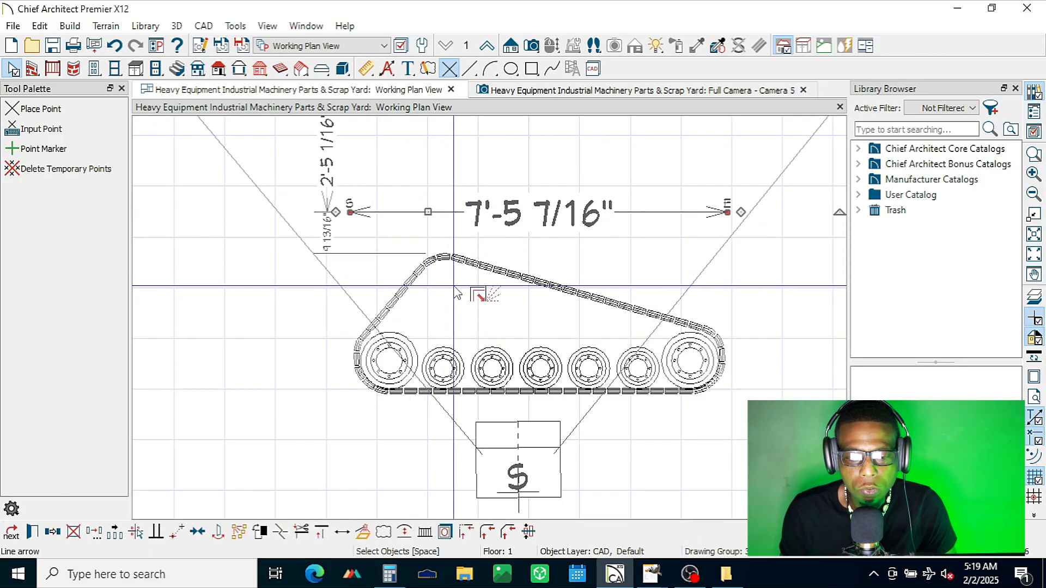
{"action": "key", "text": "Up"}
{"action": "key", "text": "Up"}
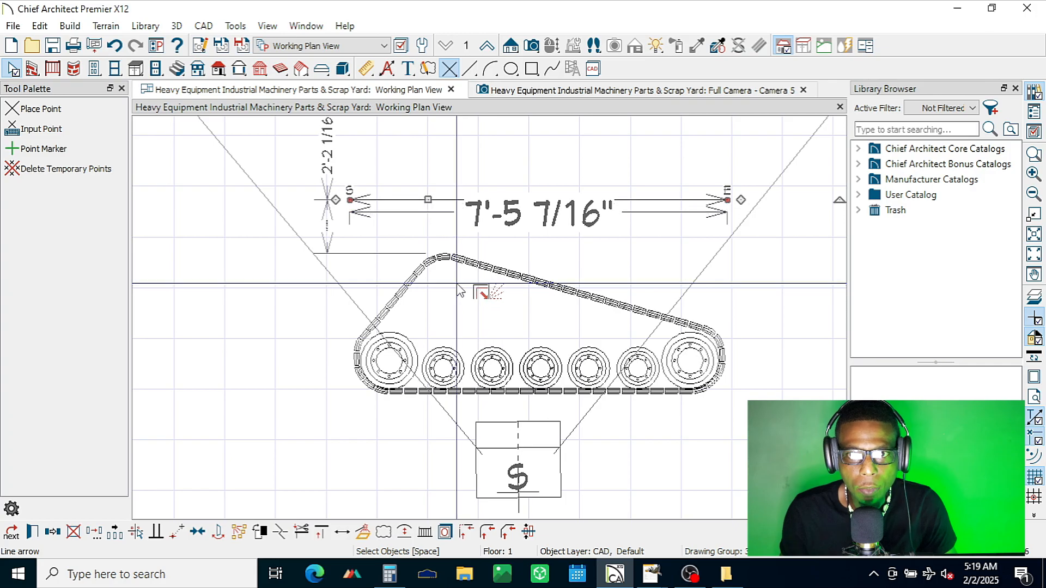
{"action": "key", "text": "Up"}
{"action": "key", "text": "Up"}
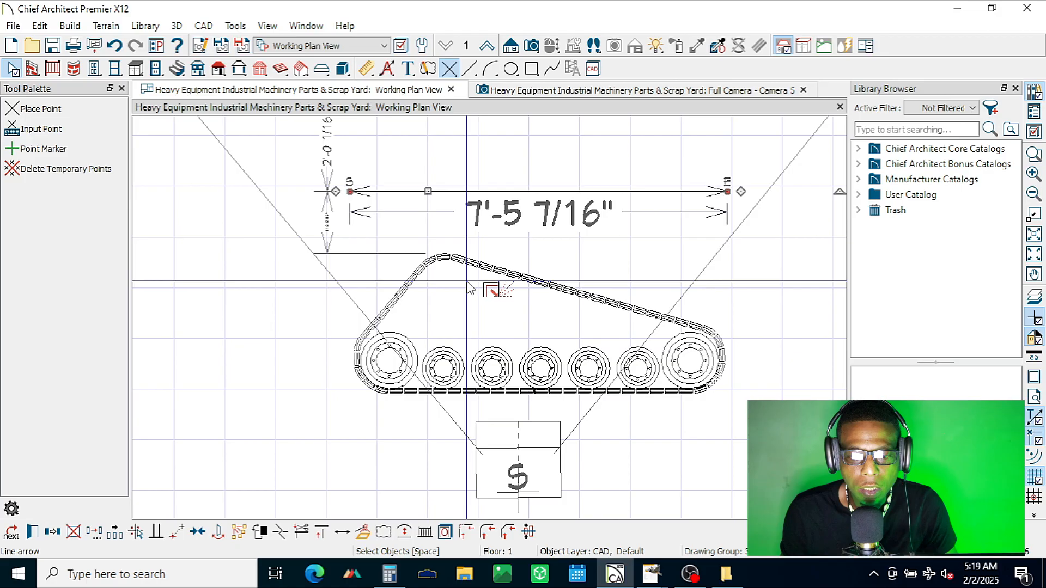
{"action": "key", "text": "Delete"}
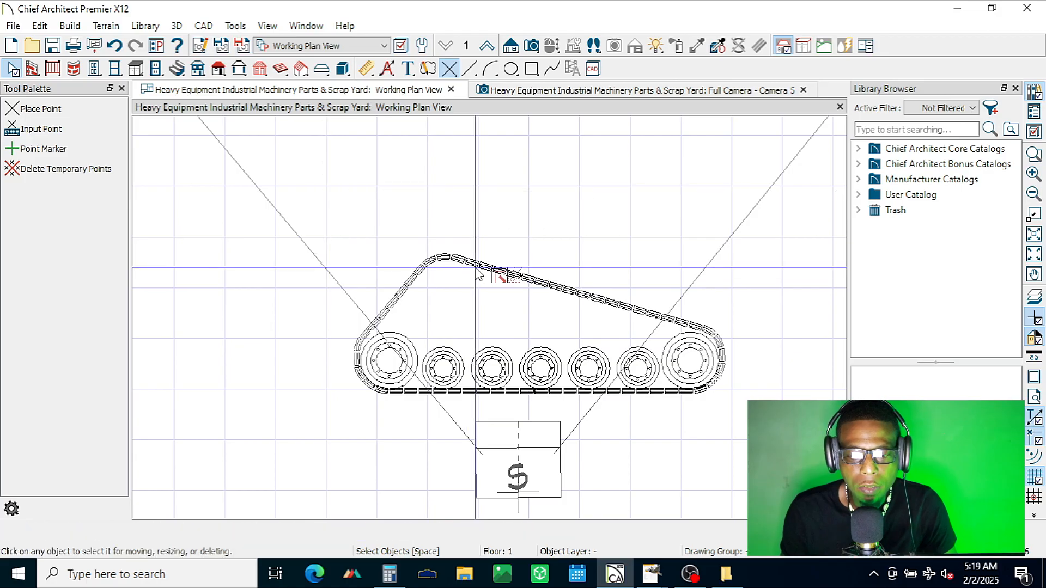
{"action": "key", "text": "ctrl+z"}
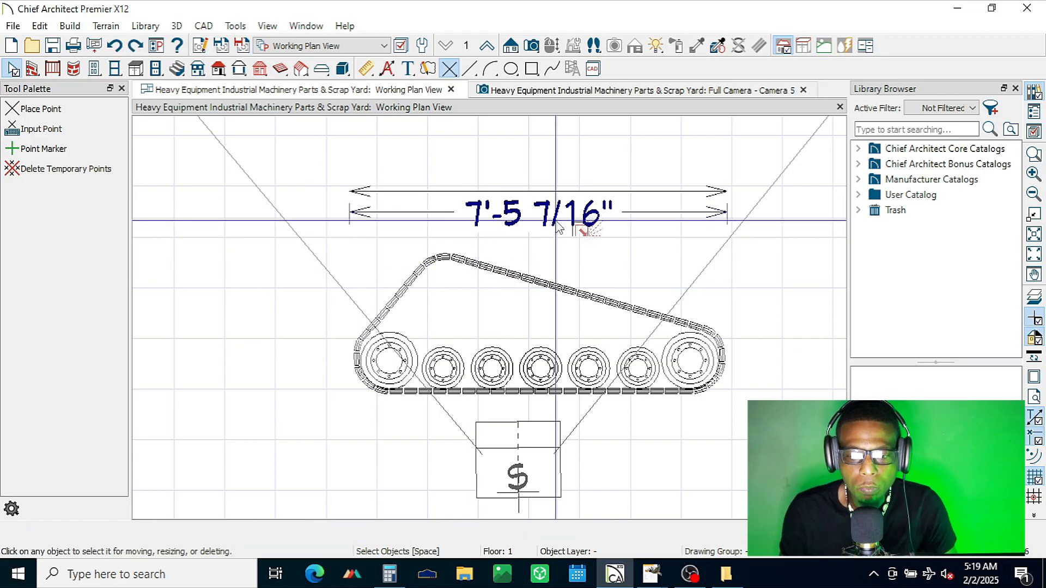
Step: Move the arrow line's length dimension down below the track and the camera symbol, then select the arrow line
{"action": "left_click", "coordinate": [592, 197]}
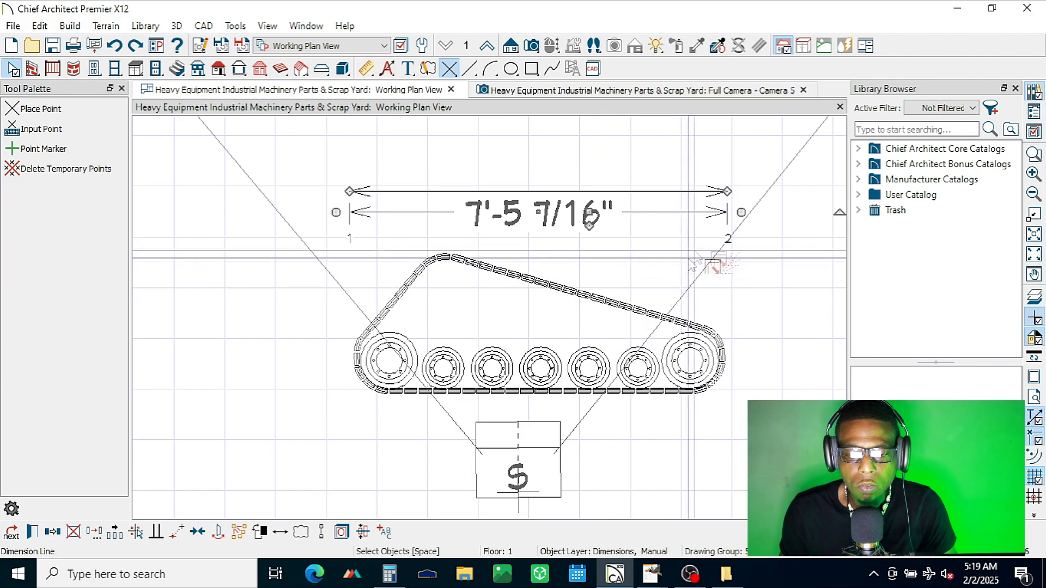
{"action": "left_click_drag", "start_coordinate": [727, 191], "coordinate": [719, 495]}
{"action": "left_click_drag", "start_coordinate": [714, 228], "coordinate": [720, 490]}
{"action": "scroll", "coordinate": [718, 260], "scroll_direction": "down", "scroll_amount": 6}
{"action": "scroll", "coordinate": [719, 260], "scroll_direction": "up", "scroll_amount": 1}
{"action": "left_click", "coordinate": [761, 388]}
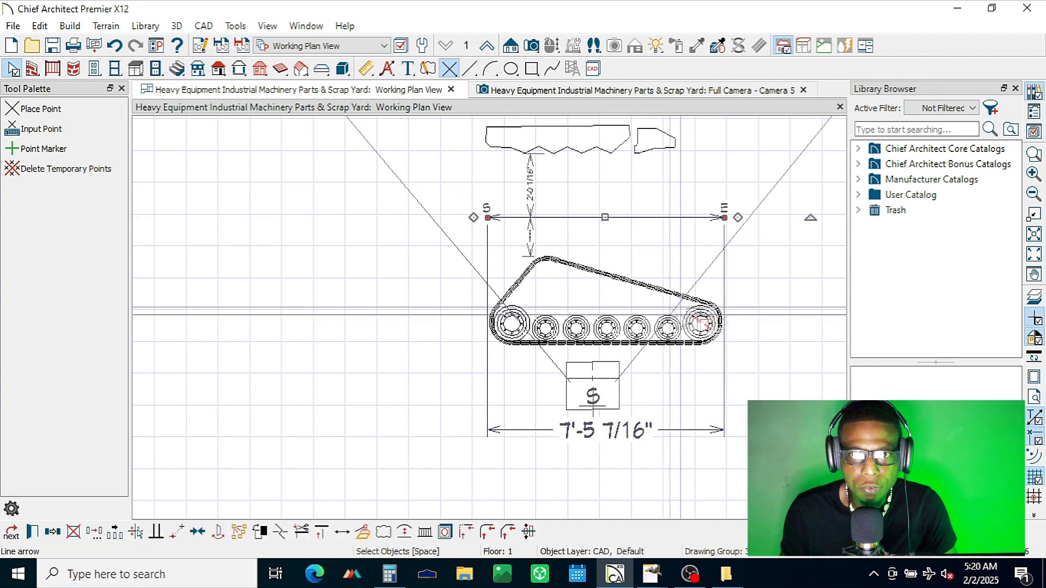
Step: Deselect the arrow line, switch to the Full Camera view, and examine the whole track and its wheels from nearly overhead
{"action": "left_click", "coordinate": [620, 219]}
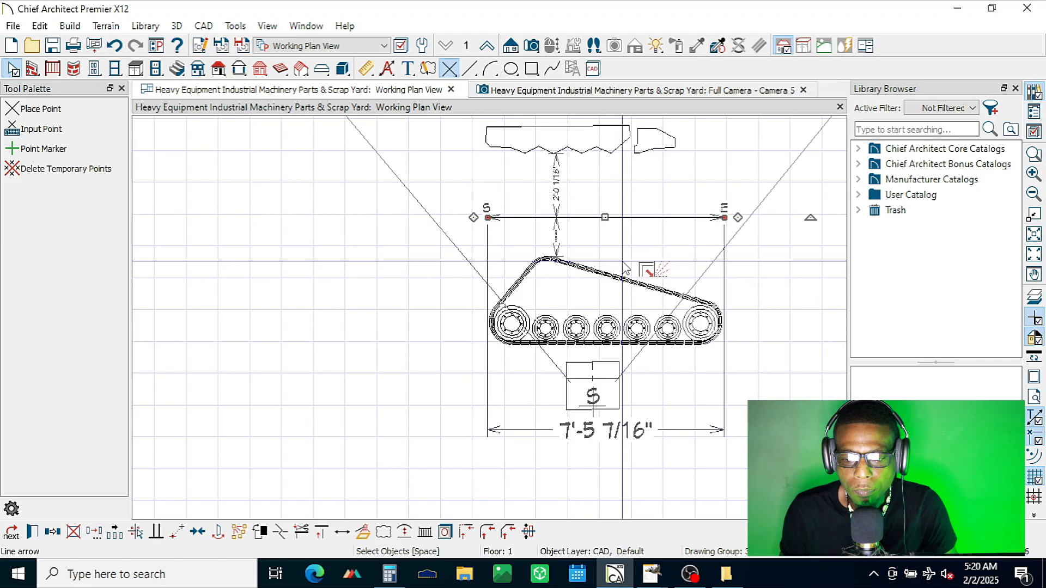
{"action": "left_click", "coordinate": [598, 236]}
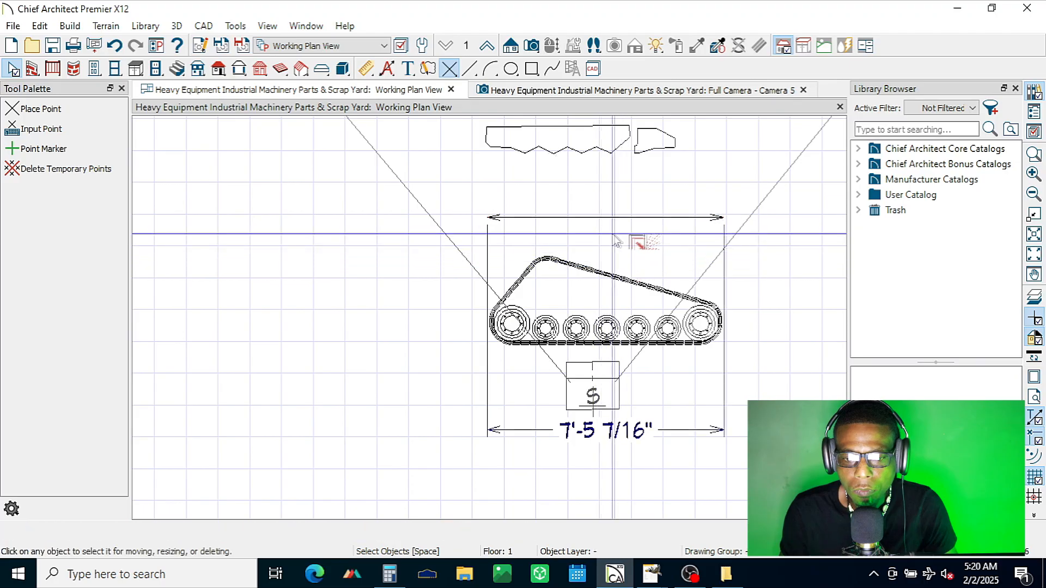
{"action": "left_click", "coordinate": [648, 97]}
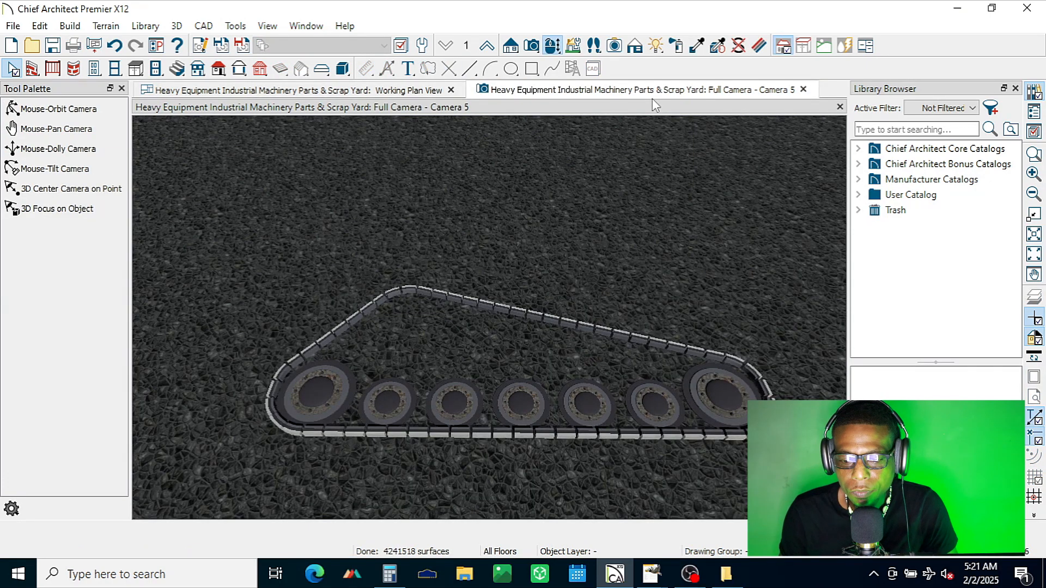
{"action": "left_click", "coordinate": [81, 109]}
{"action": "left_click_drag", "start_coordinate": [681, 232], "coordinate": [705, 333]}
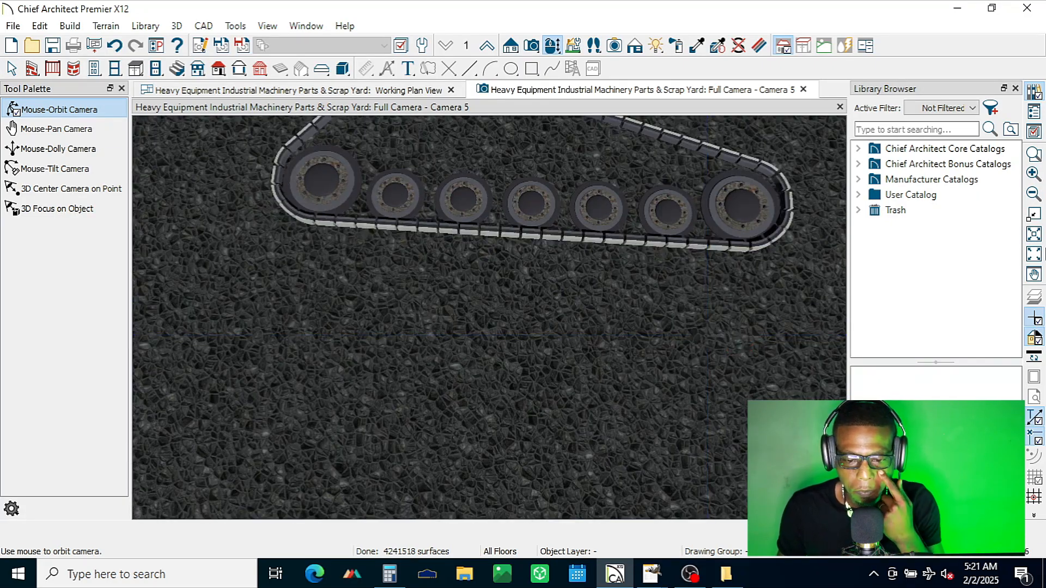
{"action": "left_click", "coordinate": [1034, 274]}
{"action": "left_click_drag", "start_coordinate": [555, 145], "coordinate": [417, 476]}
{"action": "left_click_drag", "start_coordinate": [439, 280], "coordinate": [448, 405]}
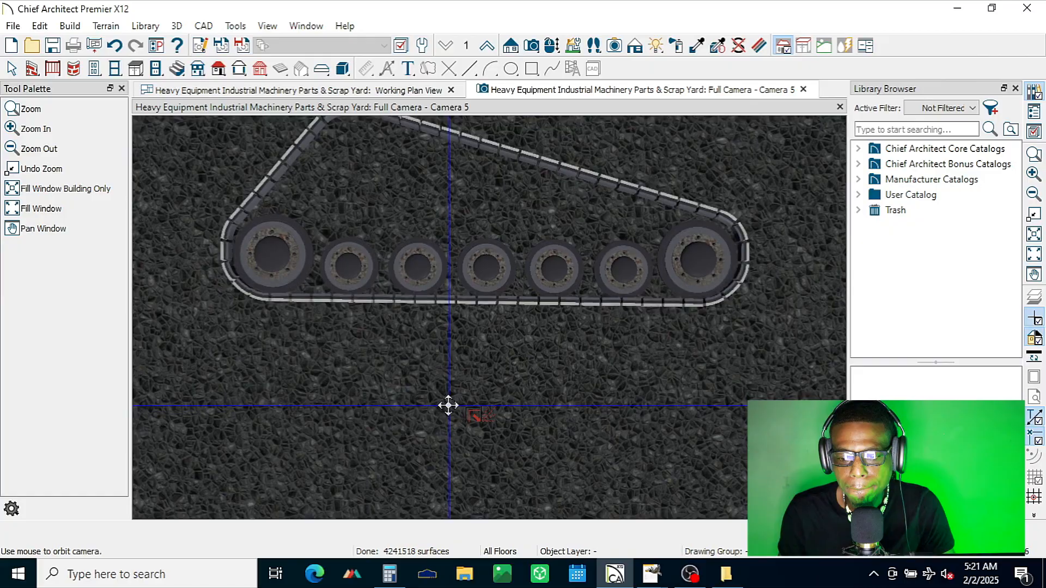
{"action": "left_click", "coordinate": [1034, 274]}
{"action": "left_click_drag", "start_coordinate": [518, 218], "coordinate": [472, 439]}
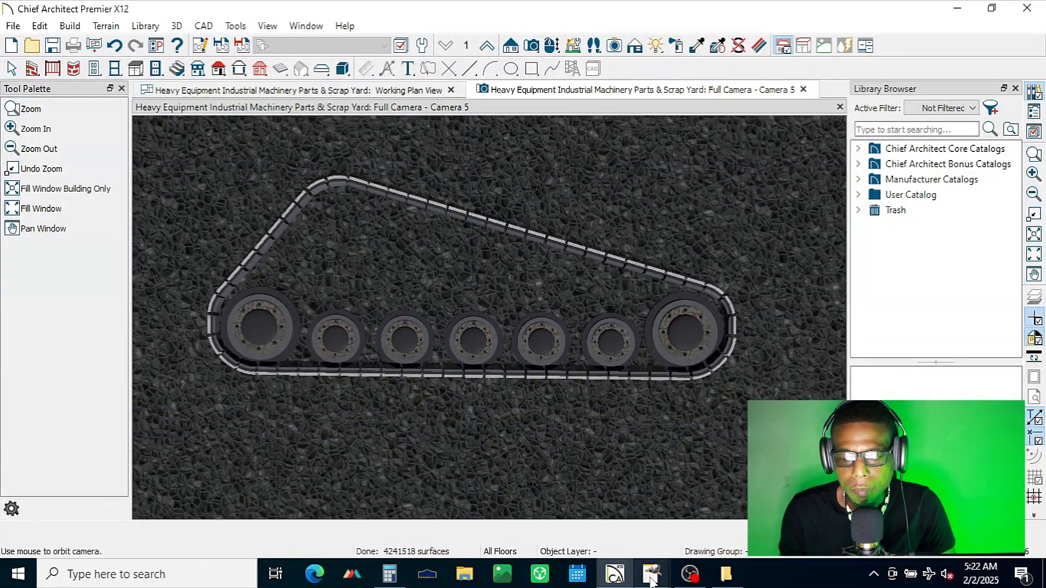
{"action": "mouse_move", "coordinate": [651, 574]}
{"action": "mouse_move", "coordinate": [583, 513]}
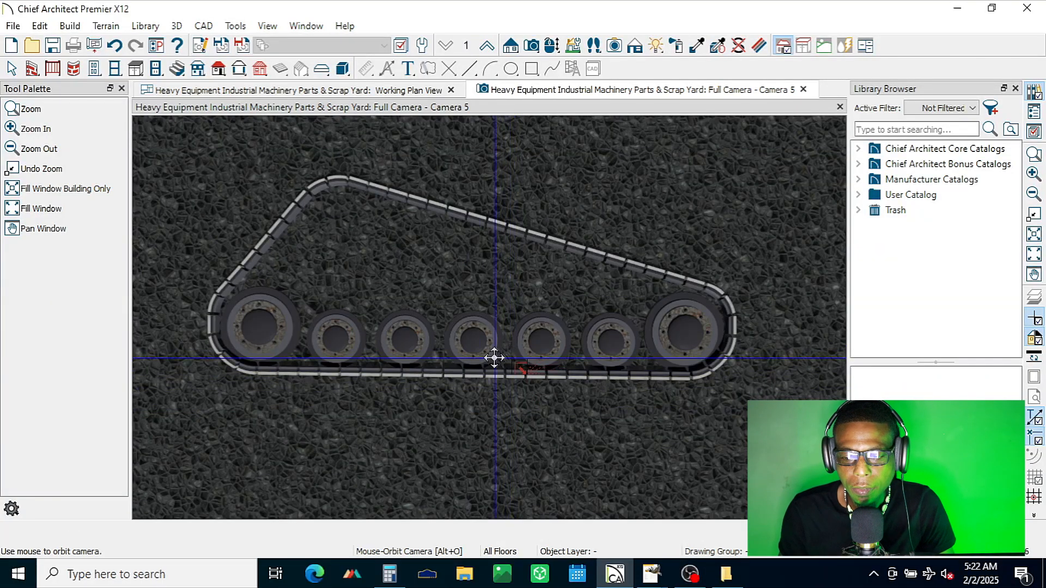
Step: Open the material settings of the large wheel at the track's right end and select its Iron Pitted component
{"action": "key", "text": "space"}
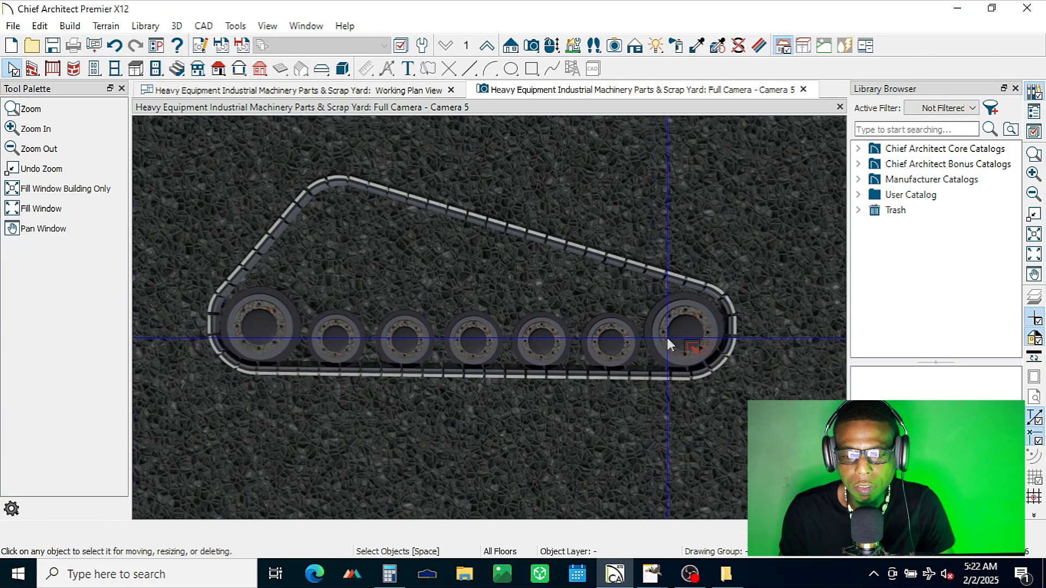
{"action": "left_click", "coordinate": [666, 340]}
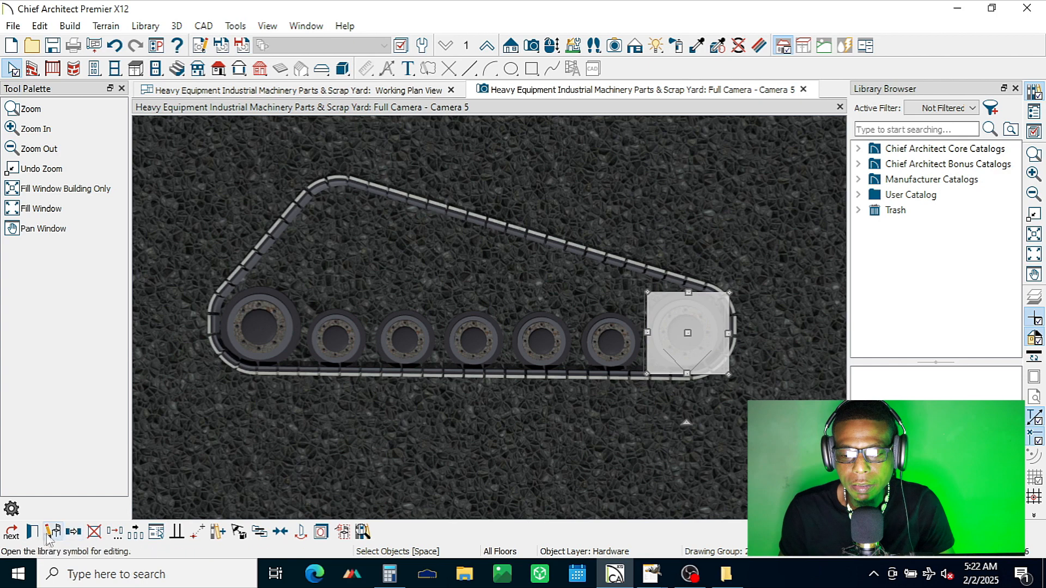
{"action": "left_click", "coordinate": [33, 533]}
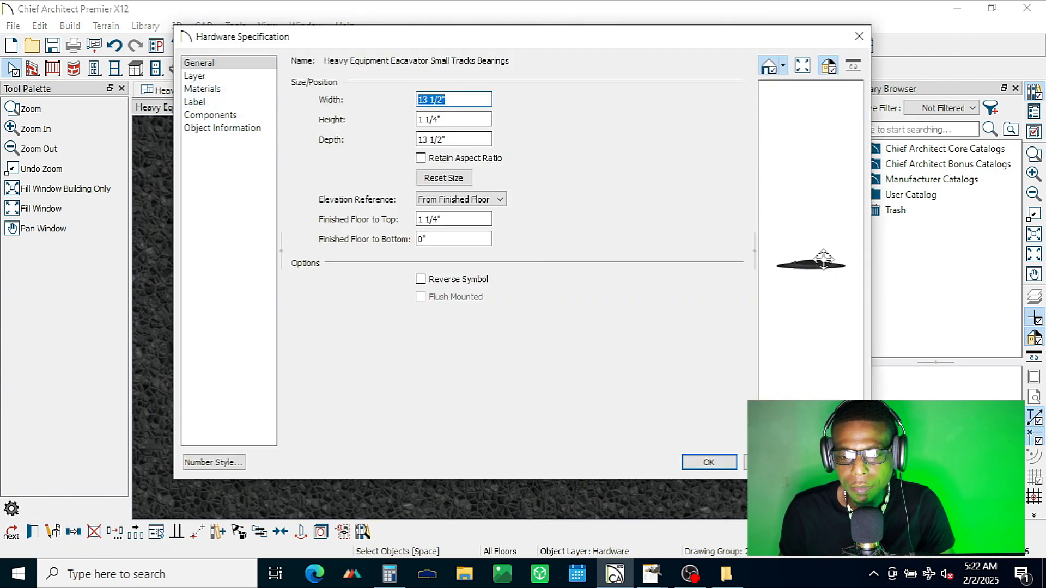
{"action": "left_click", "coordinate": [218, 100]}
{"action": "left_click", "coordinate": [216, 90]}
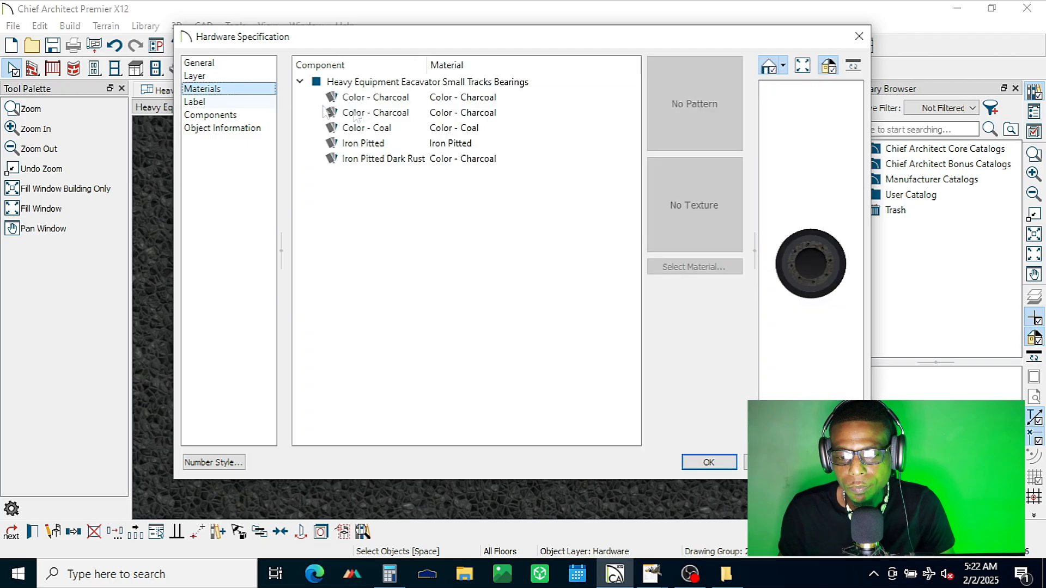
{"action": "left_click", "coordinate": [450, 145]}
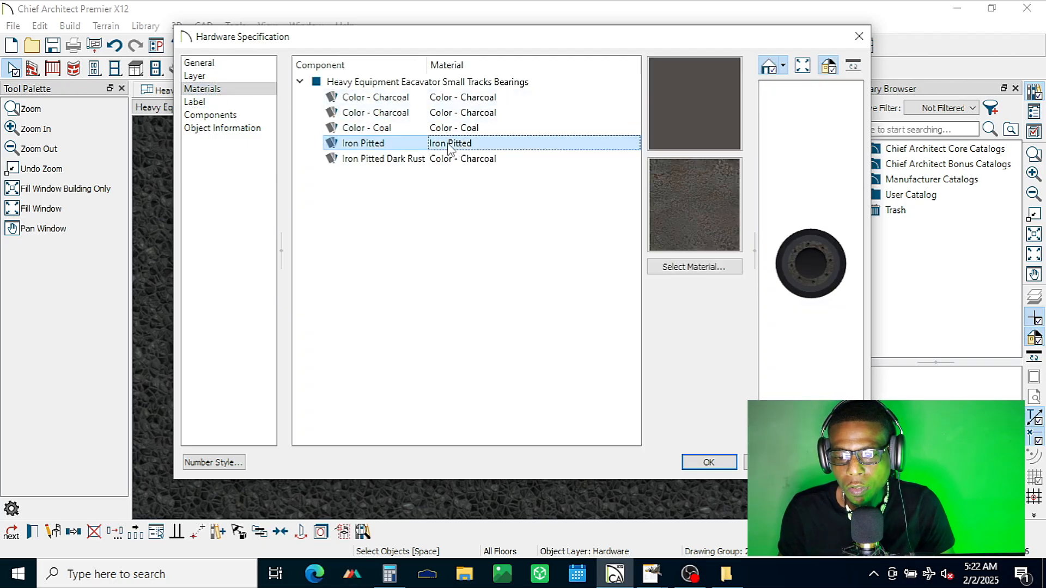